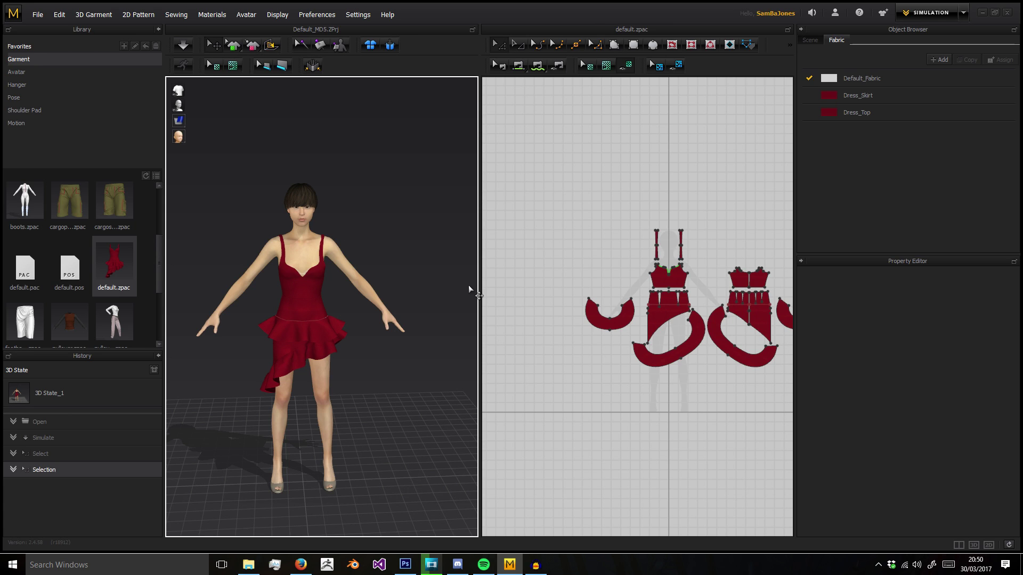
# - Examine the dress's 2D pattern pieces and the same garment on the 3D avatar from several views
pyautogui.scroll(3, 628, 217)
pyautogui.scroll(-3, 665, 297)
pyautogui.moveTo(665, 297); pyautogui.dragTo(621, 274, button='middle')
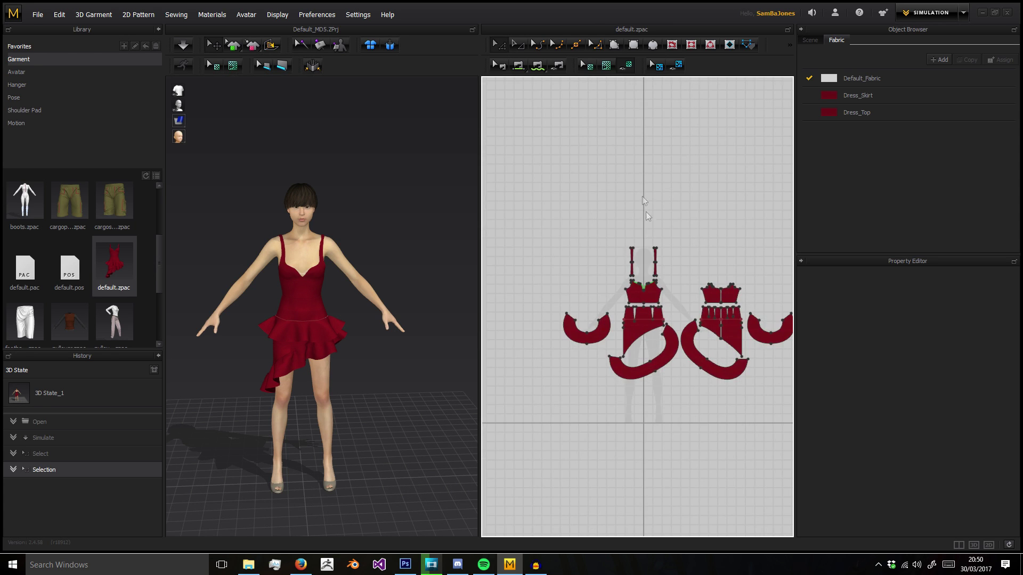
pyautogui.moveTo(761, 256); pyautogui.dragTo(710, 243, button='middle')
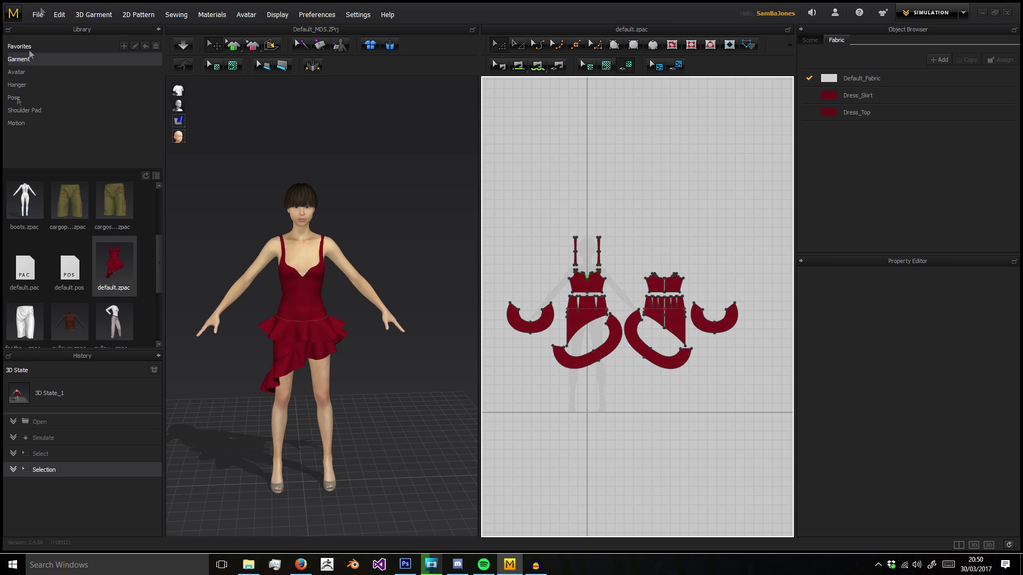
pyautogui.moveTo(385, 278); pyautogui.dragTo(372, 300, button='right')
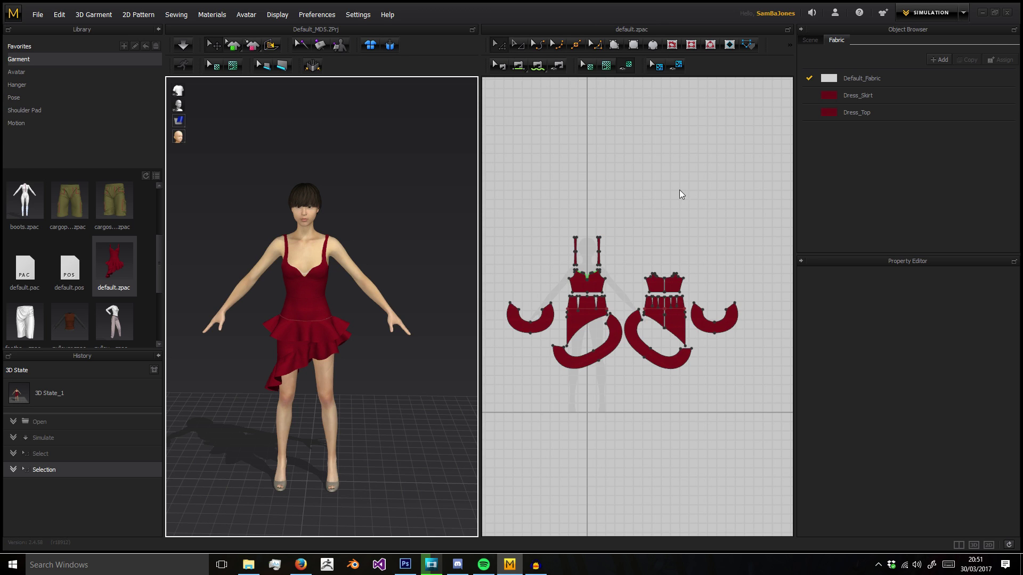
pyautogui.moveTo(641, 222); pyautogui.dragTo(634, 184, button='right')
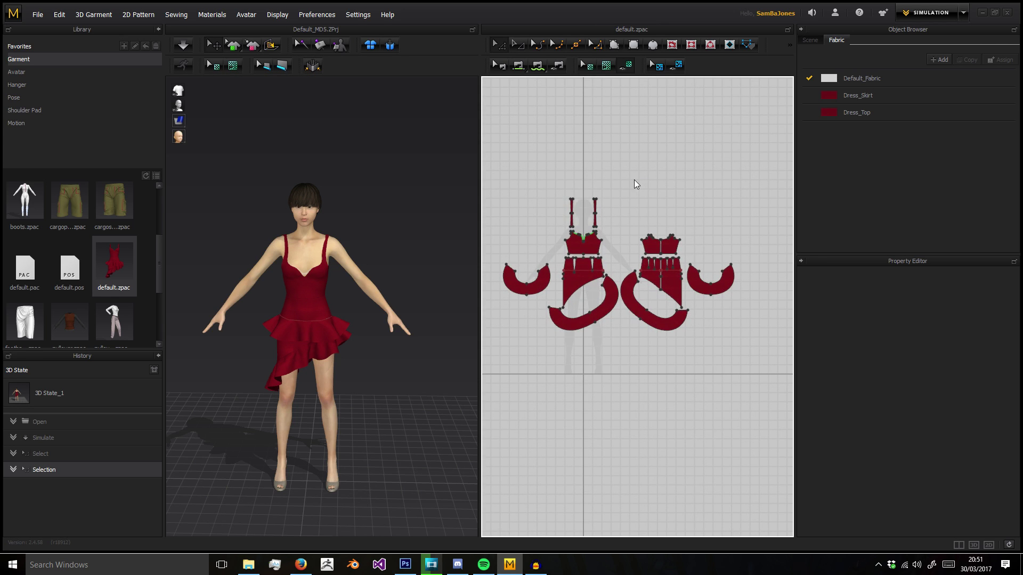
pyautogui.moveTo(585, 196); pyautogui.dragTo(597, 171, button='middle')
pyautogui.scroll(6, 595, 171)
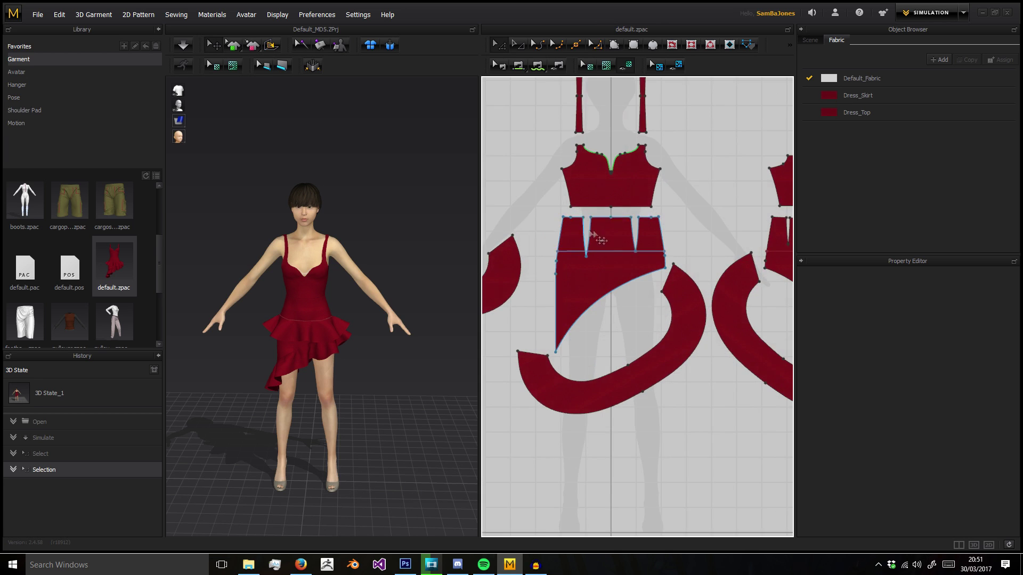
pyautogui.scroll(-5, 591, 170)
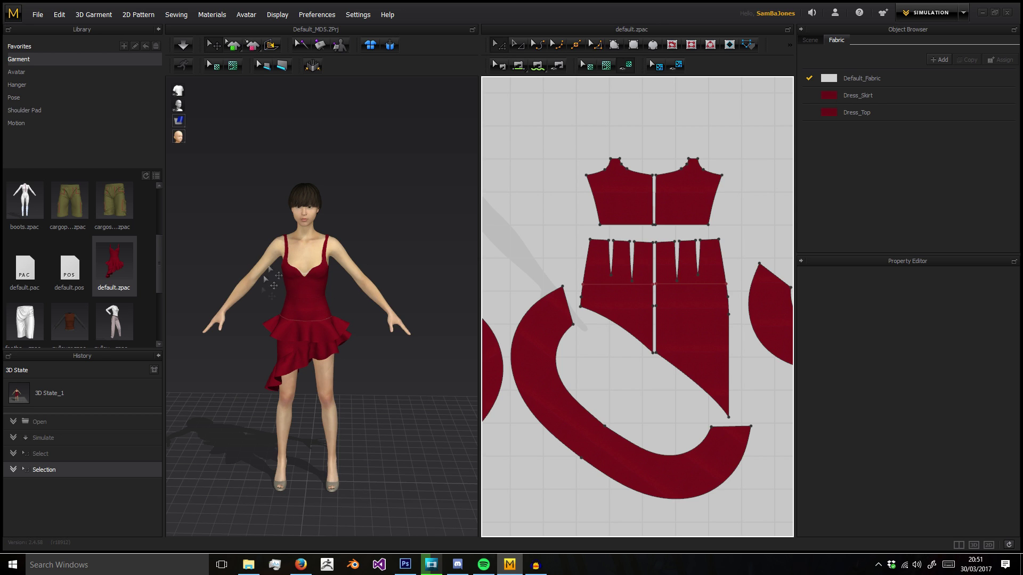
pyautogui.moveTo(262, 326); pyautogui.dragTo(298, 290, button='right')
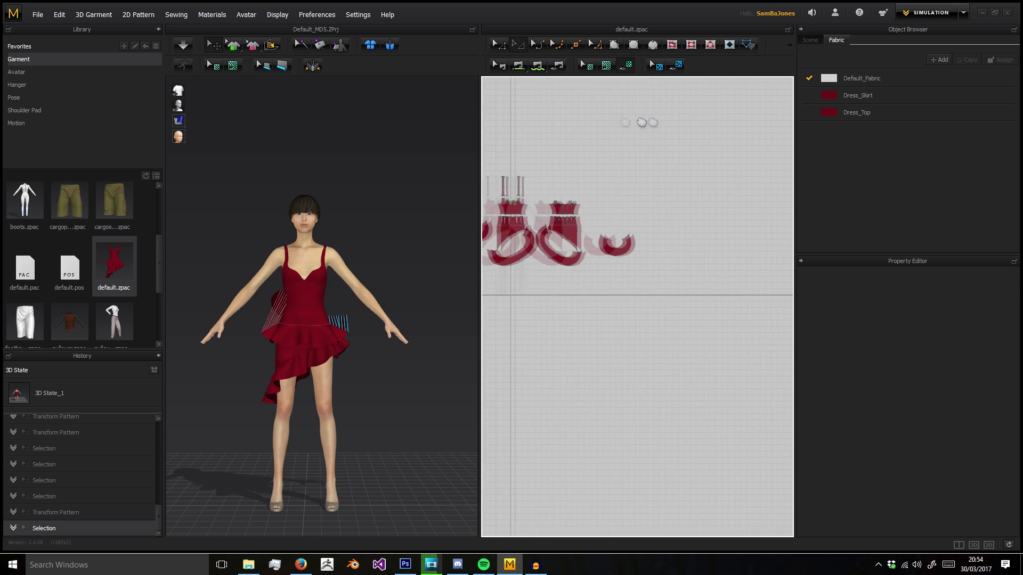
# - Inspect the full layout of dress pattern pieces at different zoom levels in the 2D view
pyautogui.moveTo(608, 201); pyautogui.dragTo(770, 103, button='right')
pyautogui.moveTo(638, 382); pyautogui.dragTo(627, 243, button='right')
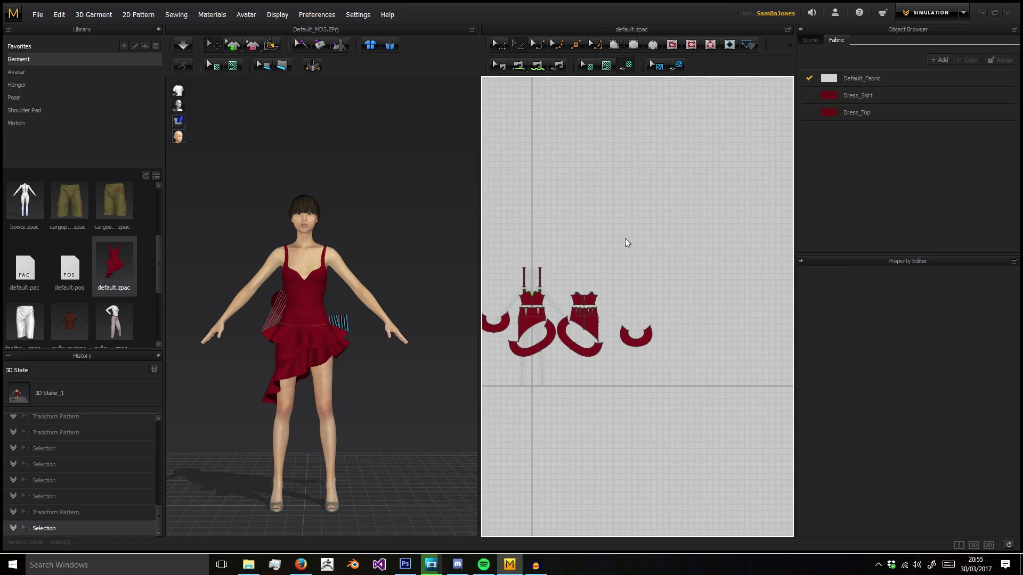
pyautogui.rightClick(697, 235)
pyautogui.moveTo(624, 250); pyautogui.dragTo(645, 199, button='middle')
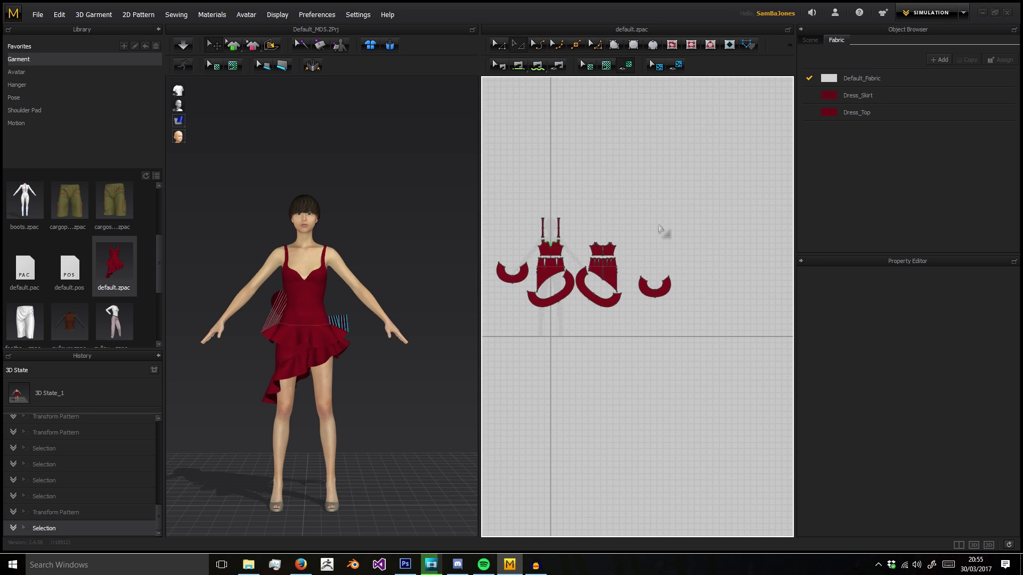
pyautogui.scroll(-2, 662, 233)
pyautogui.scroll(-3, 662, 233)
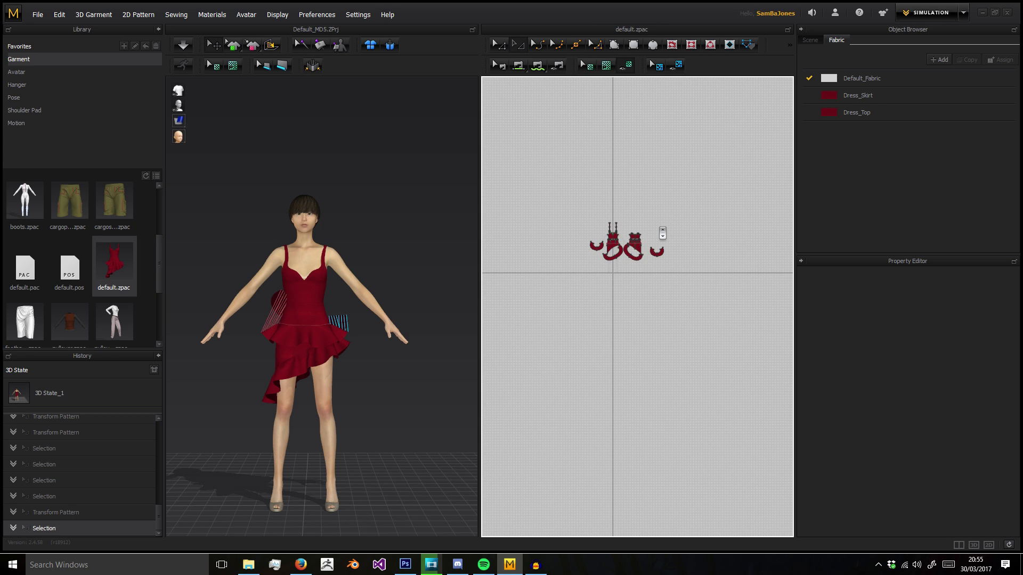
pyautogui.scroll(5, 662, 233)
pyautogui.scroll(-5, 663, 233)
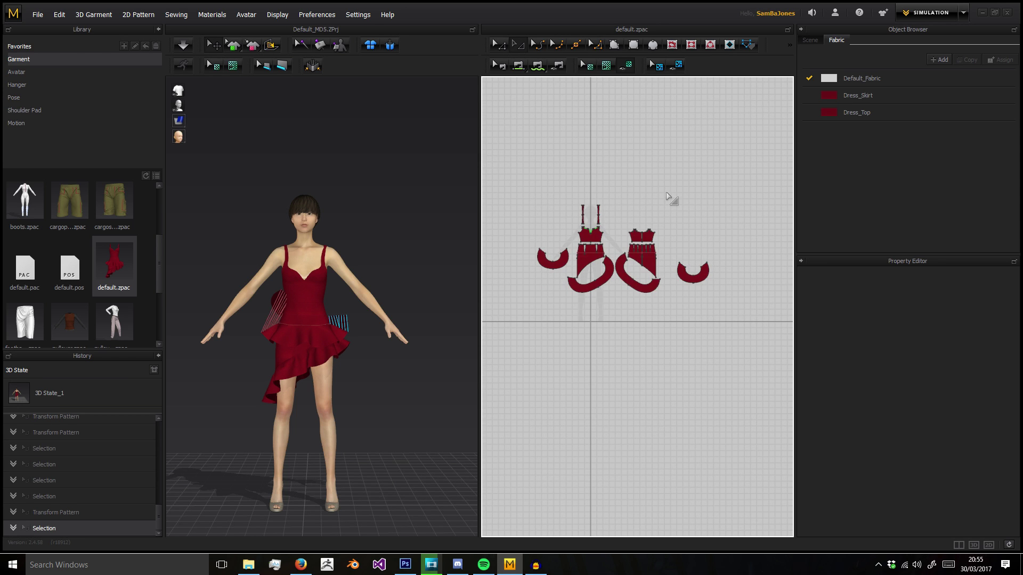
pyautogui.scroll(-3, 687, 213)
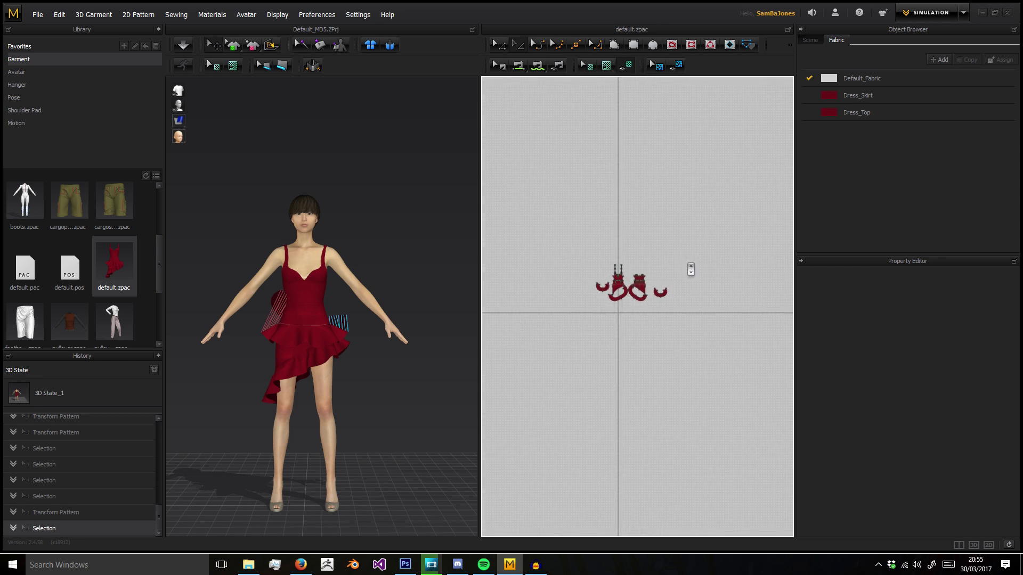
pyautogui.scroll(6, 689, 256)
pyautogui.scroll(-8, 691, 124)
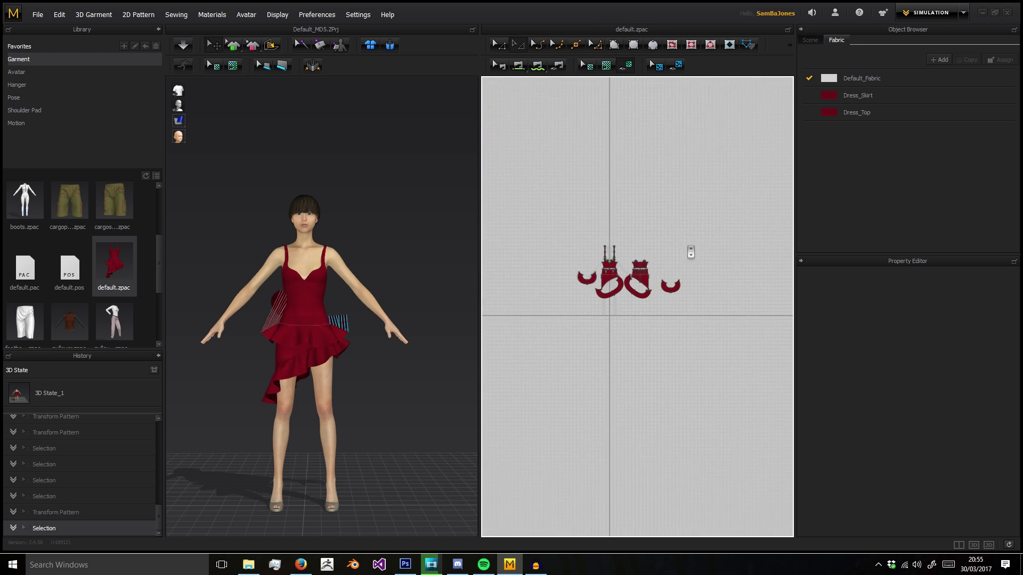
pyautogui.scroll(8, 690, 274)
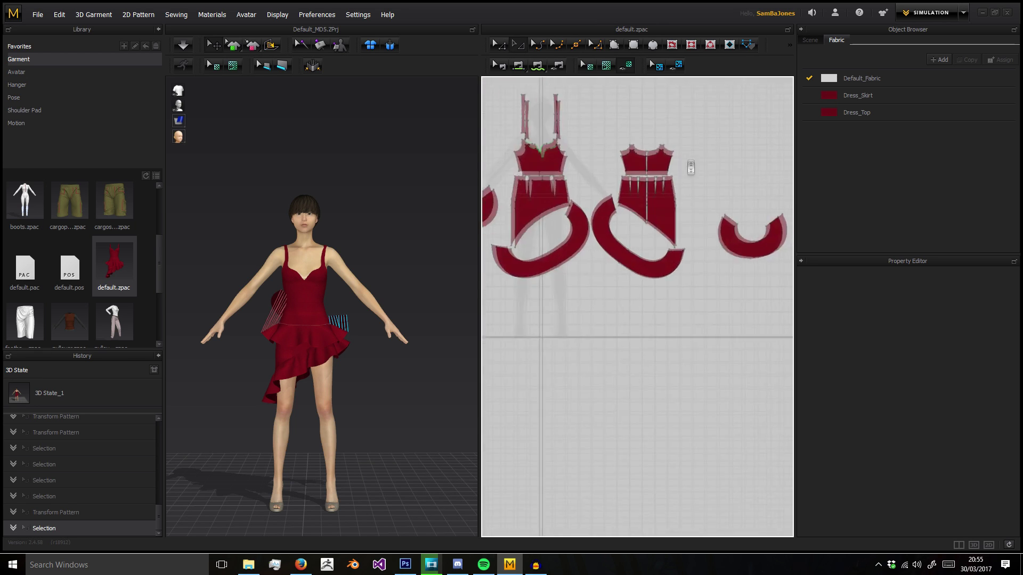
pyautogui.scroll(-3, 682, 133)
pyautogui.scroll(-3, 677, 191)
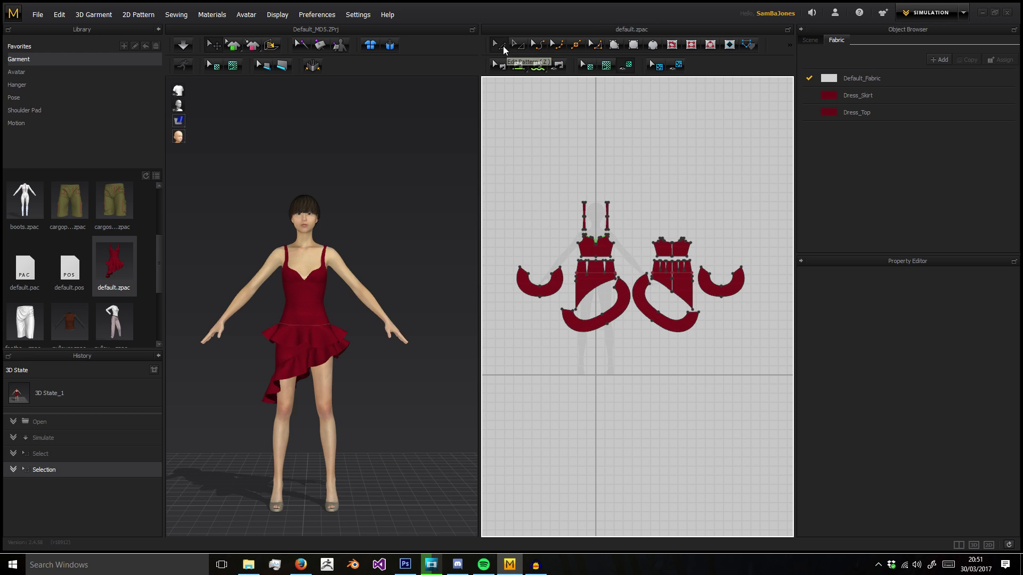
# - Reposition the small curved ruffle piece beside the back skirt pattern with the Edit Pattern tool
pyautogui.scroll(-4, 717, 233)
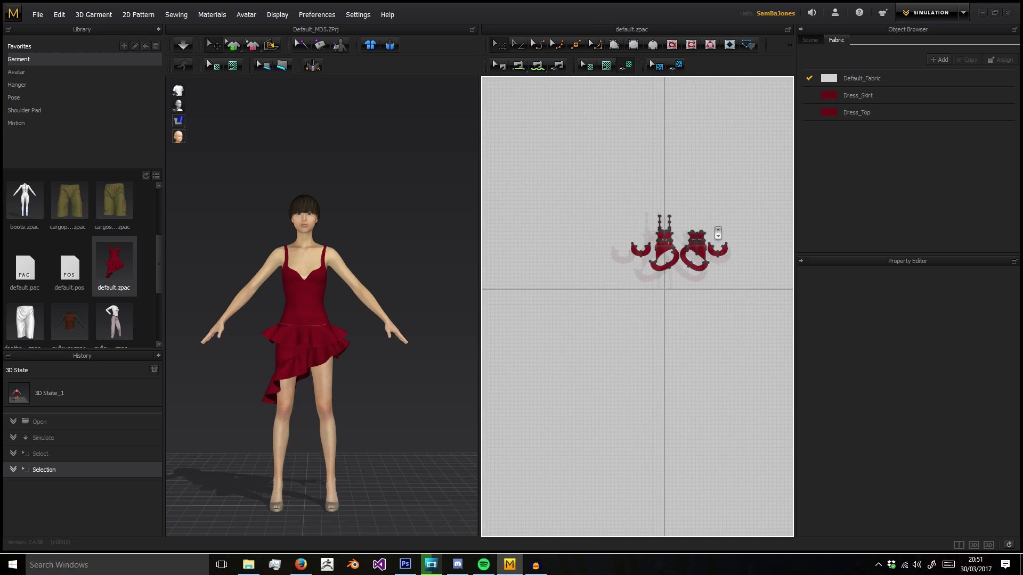
pyautogui.scroll(10, 632, 182)
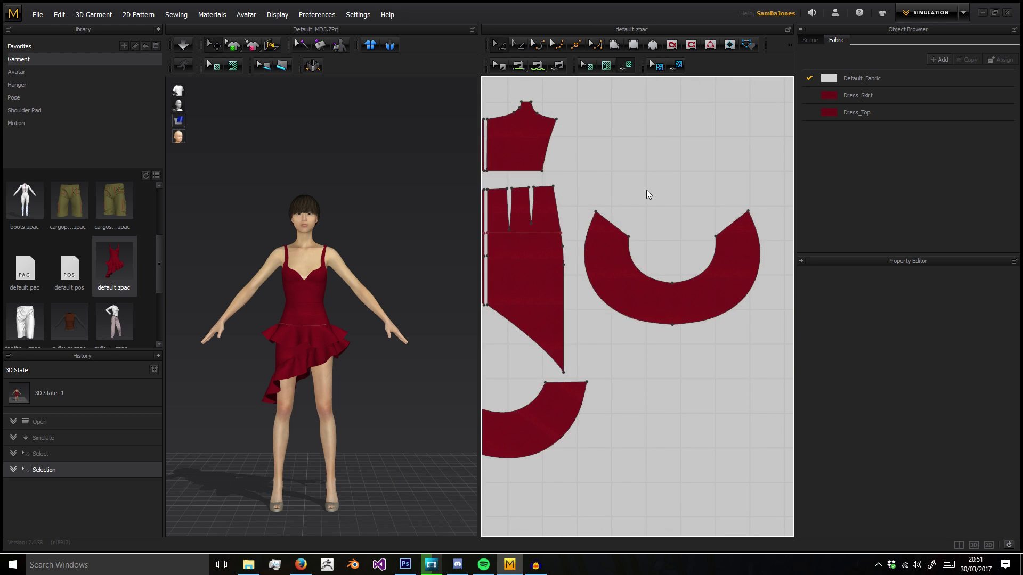
pyautogui.click(501, 47)
pyautogui.click(657, 320)
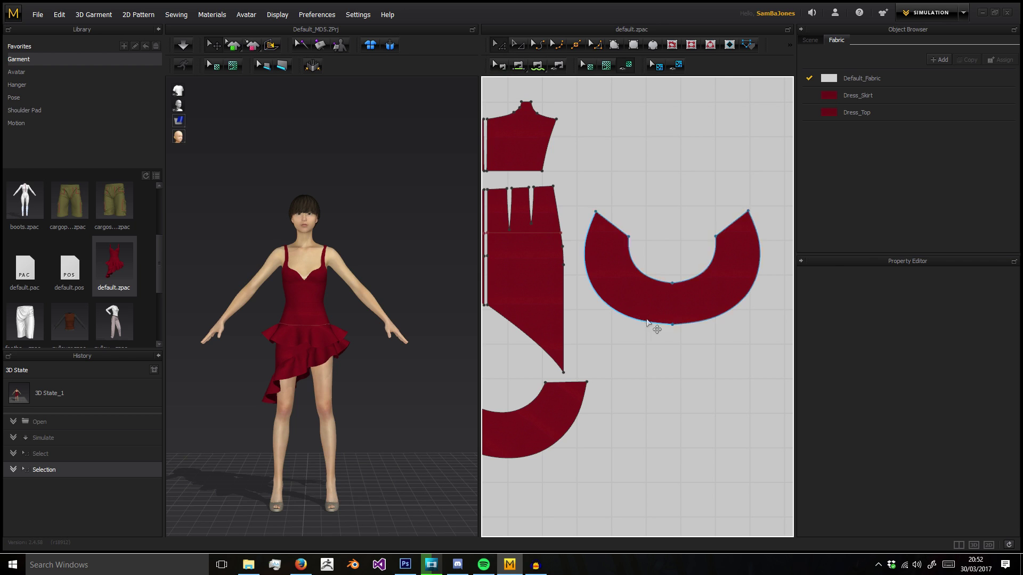
pyautogui.moveTo(702, 290); pyautogui.dragTo(639, 314)
# - Try reshaping the small ruffle piece by raising its inner midpoint and shifting its right outer curve slightly
pyautogui.click(678, 224)
pyautogui.moveTo(664, 266); pyautogui.dragTo(666, 232)
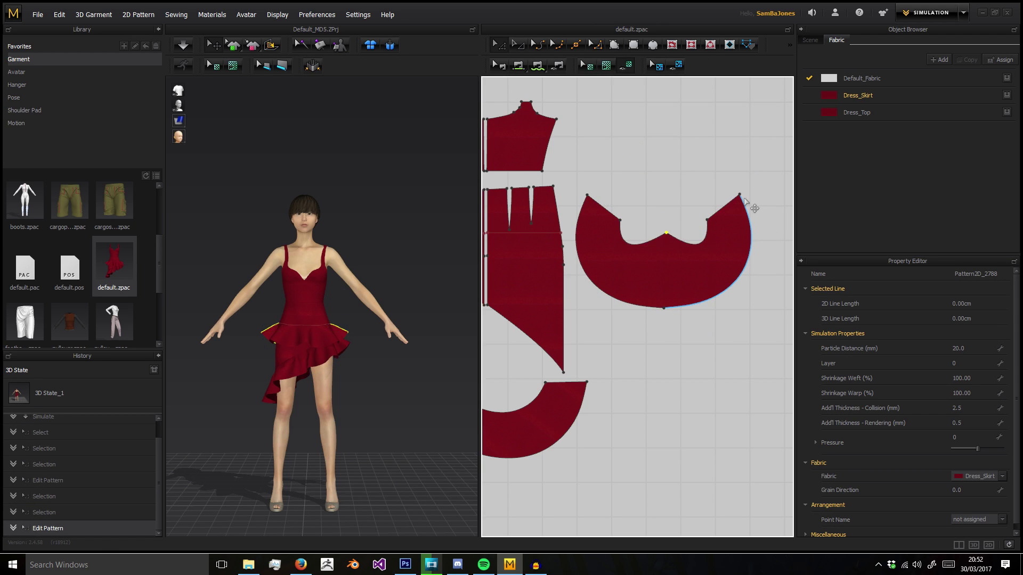
pyautogui.moveTo(752, 251)
pyautogui.mouseDown()
pyautogui.moveTo(727, 382)
pyautogui.moveTo(767, 358)
pyautogui.moveTo(759, 246)
pyautogui.moveTo(749, 249)
pyautogui.mouseUp()
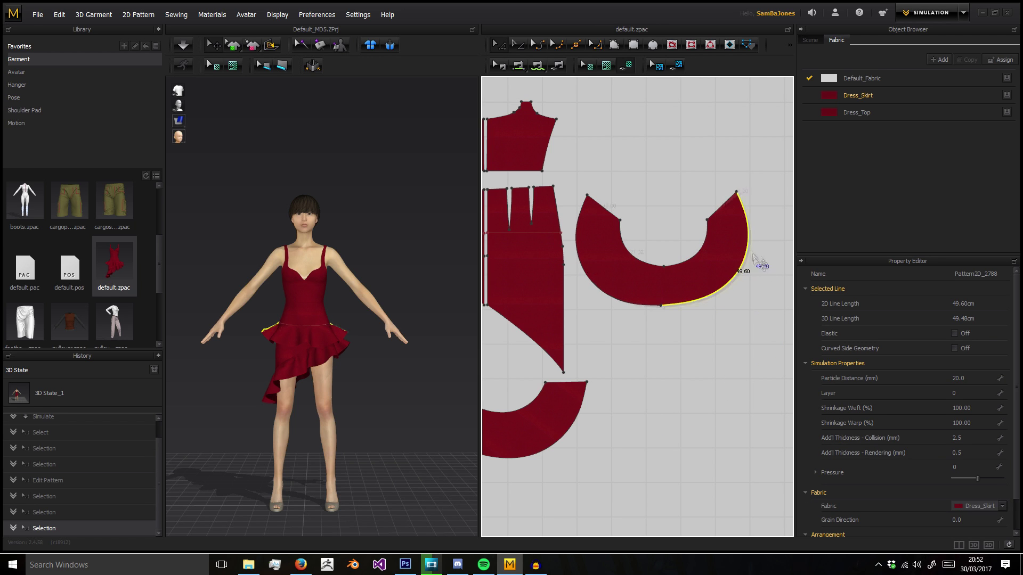
pyautogui.click(743, 342)
# - Move the ruffle piece's upper-right corner point upward by an exact distance of 7.6 cm
pyautogui.moveTo(754, 240); pyautogui.dragTo(666, 228, button='middle')
pyautogui.moveTo(644, 190); pyautogui.dragTo(646, 167)
pyautogui.hotkey('ctrl', 'z')
pyautogui.rightClick(646, 167)
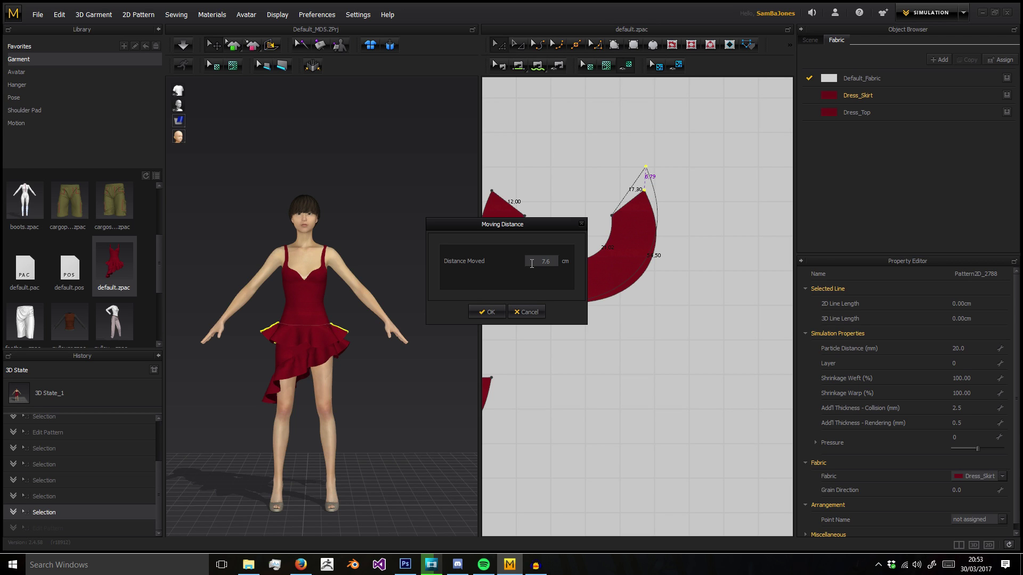
pyautogui.click(483, 313)
# - Start and stop the garment simulation, and undo the upward move of the ruffle's corner point
pyautogui.press('space')
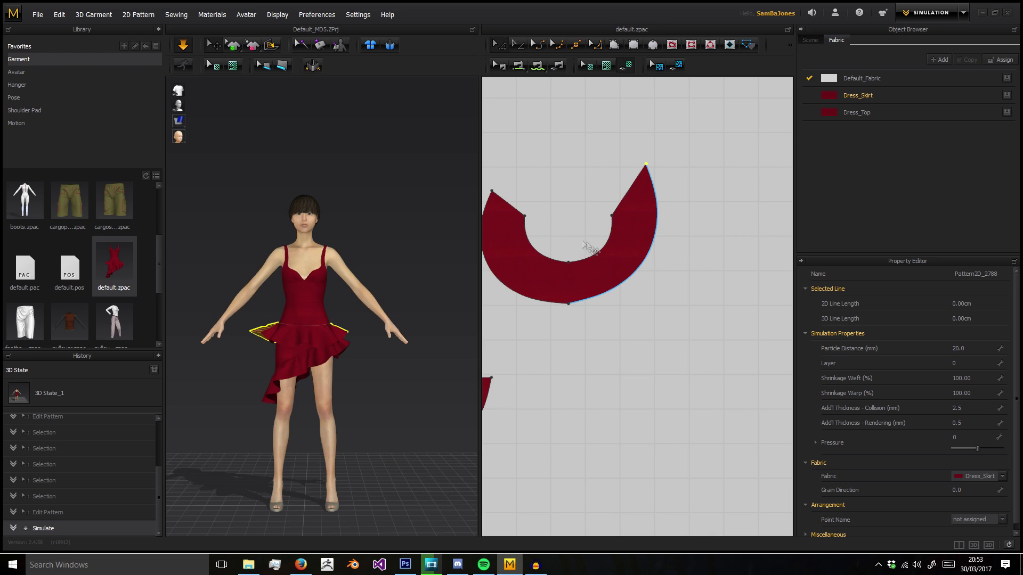
pyautogui.click(184, 47)
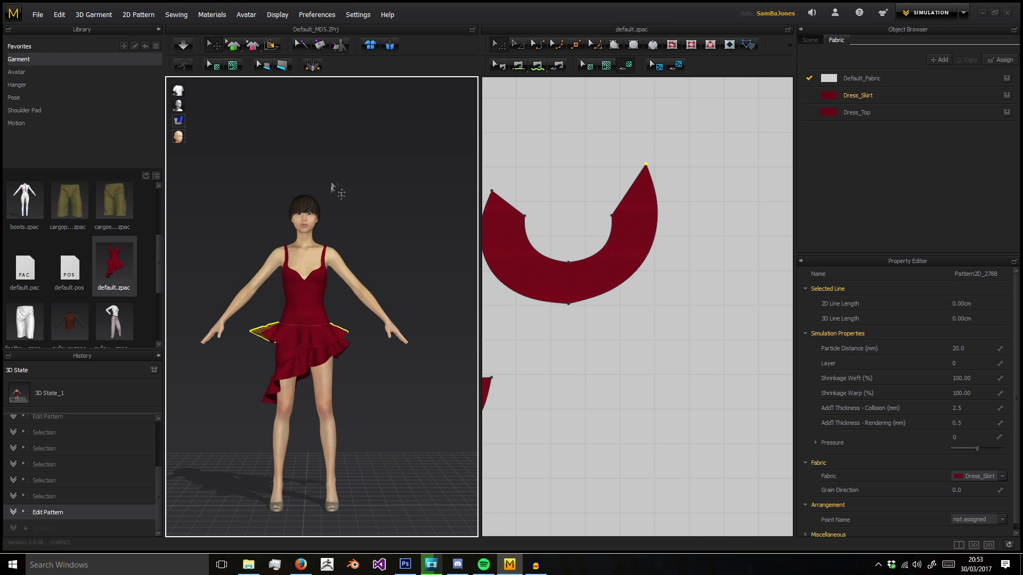
pyautogui.click(663, 169)
pyautogui.hotkey('ctrl', 'z')
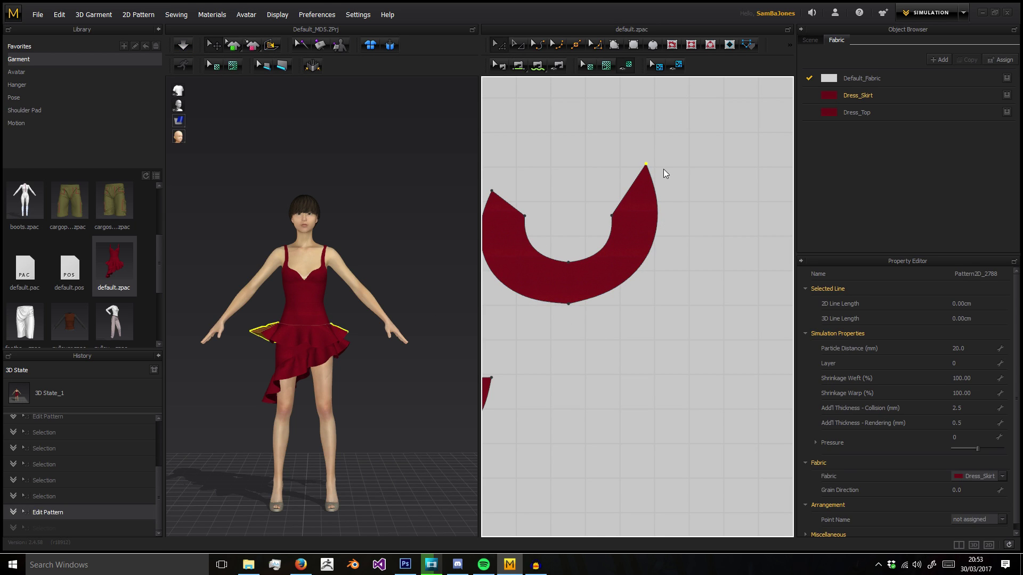
pyautogui.hotkey('ctrl', 'z')
pyautogui.click(663, 168)
# - Try moving the ruffle's upper-right corner point 7.6 cm diagonally outward, and undo that move
pyautogui.moveTo(648, 195); pyautogui.dragTo(714, 123)
pyautogui.rightClick(714, 123)
pyautogui.write('7.6')
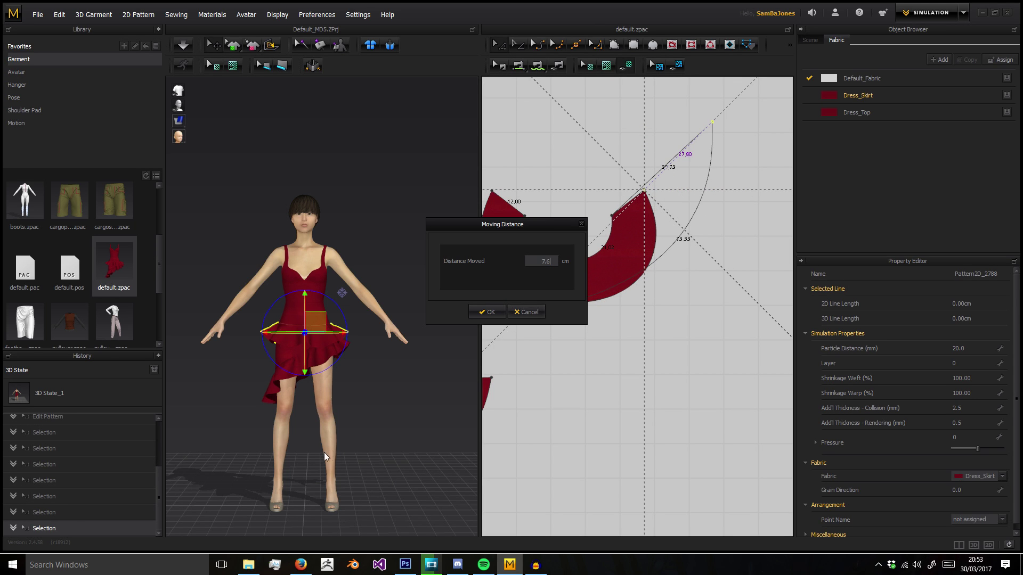
pyautogui.click(489, 307)
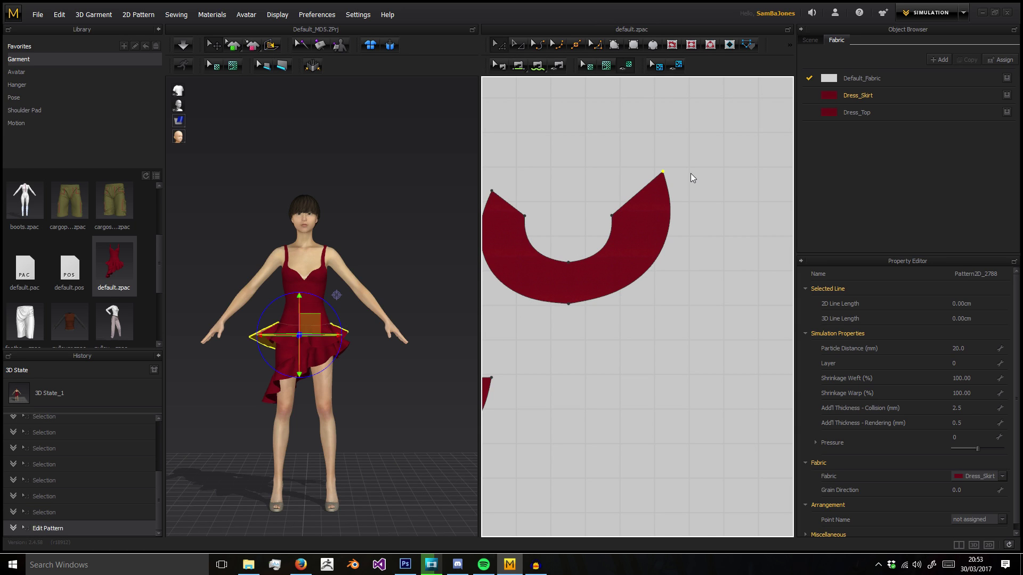
pyautogui.hotkey('ctrl', 'z')
pyautogui.click(619, 167)
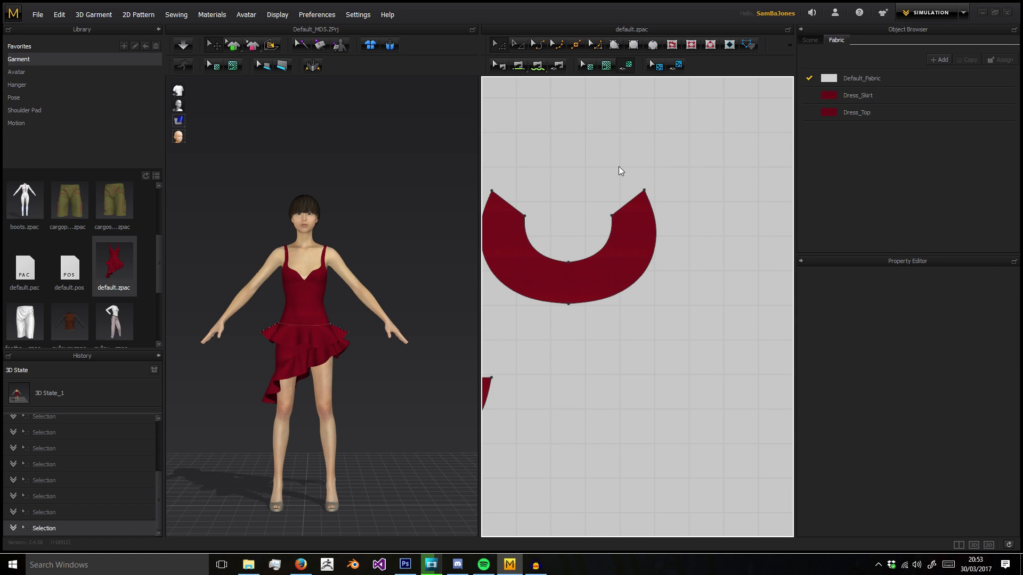
# - Move the whole small ruffle piece down and to the right, away from the back skirt, with the Transform Pattern tool
pyautogui.click(518, 46)
pyautogui.scroll(-3, 559, 143)
pyautogui.scroll(-3, 559, 143)
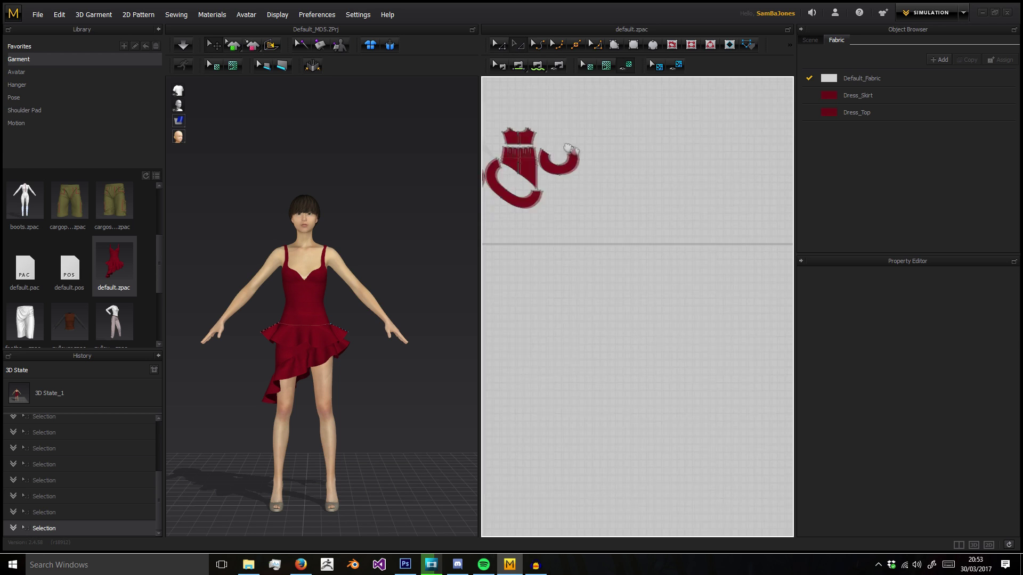
pyautogui.moveTo(563, 152); pyautogui.dragTo(627, 189, button='middle')
pyautogui.click(590, 176)
pyautogui.click(662, 160)
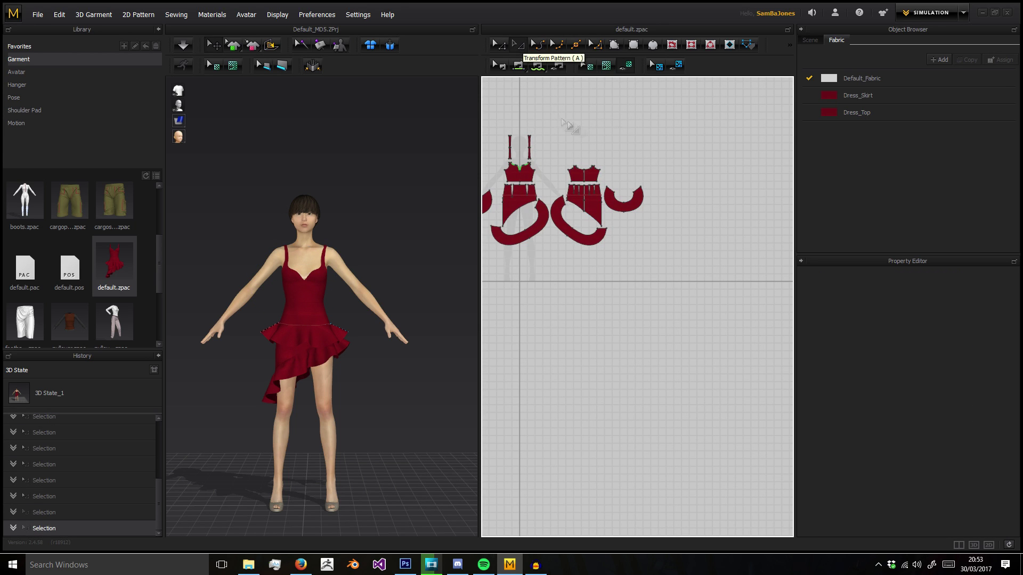
pyautogui.scroll(4, 562, 126)
pyautogui.moveTo(706, 282); pyautogui.dragTo(598, 183, button='middle')
pyautogui.click(520, 163)
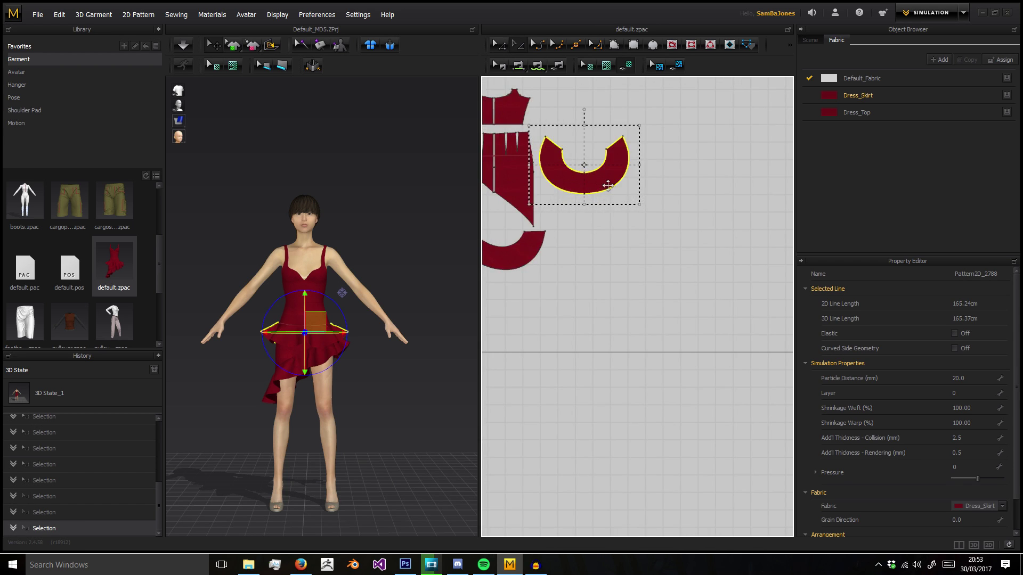
pyautogui.scroll(-3, 597, 180)
pyautogui.scroll(4, 597, 180)
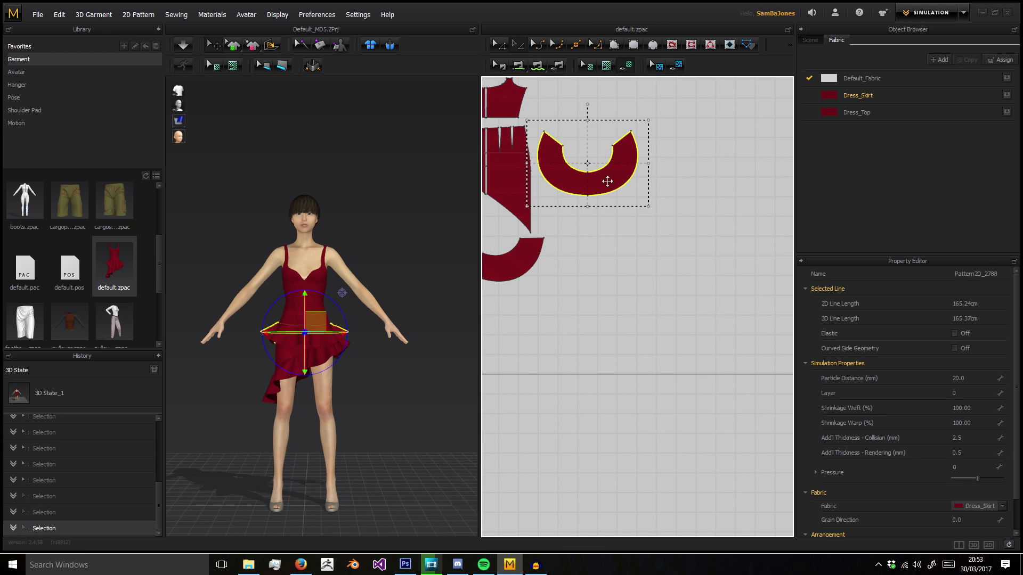
pyautogui.moveTo(587, 175); pyautogui.dragTo(649, 229)
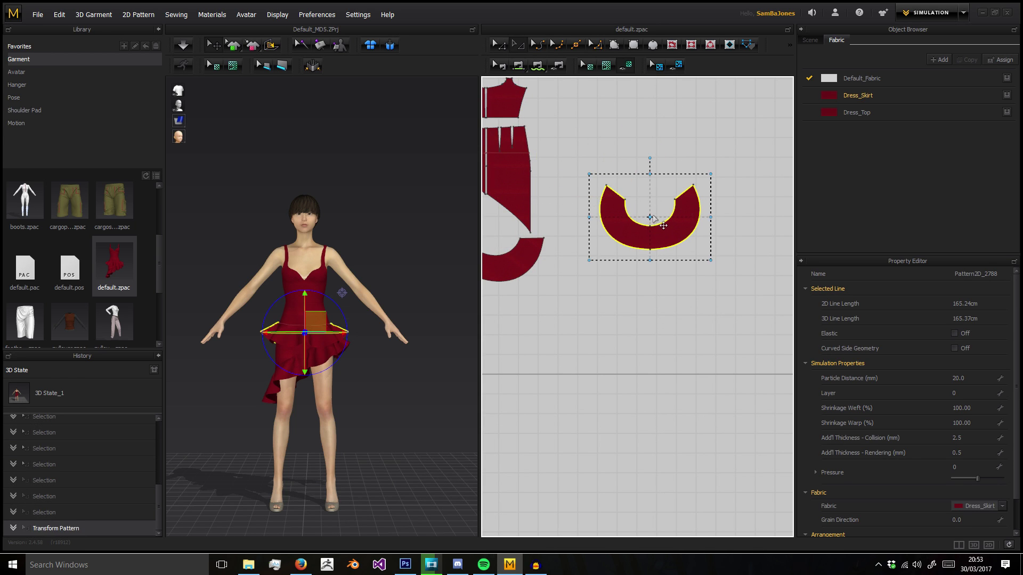
# - Try rotating the ruffle piece about its centre and resize it slightly from its bounding box corner
pyautogui.click(661, 227)
pyautogui.click(661, 227)
pyautogui.click(693, 198)
pyautogui.moveTo(647, 158); pyautogui.dragTo(530, 171)
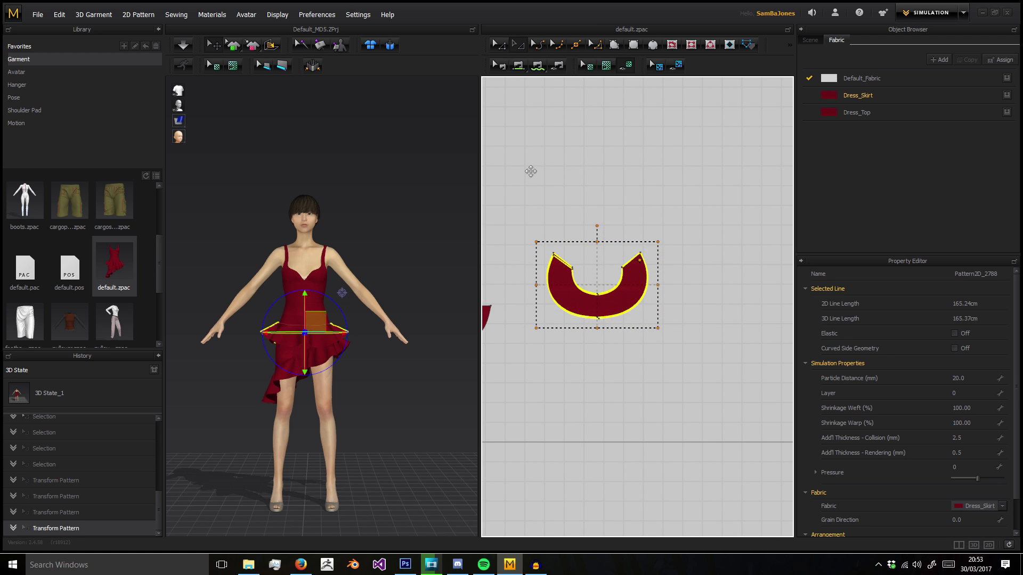
pyautogui.moveTo(658, 241)
pyautogui.mouseDown()
pyautogui.moveTo(619, 298)
pyautogui.moveTo(657, 247)
pyautogui.mouseUp()
# - Shift the ruffle piece's rotation pivot to the lower-left part of its curve and rotate the piece clockwise around it
pyautogui.click(601, 288)
pyautogui.moveTo(595, 285); pyautogui.dragTo(578, 296)
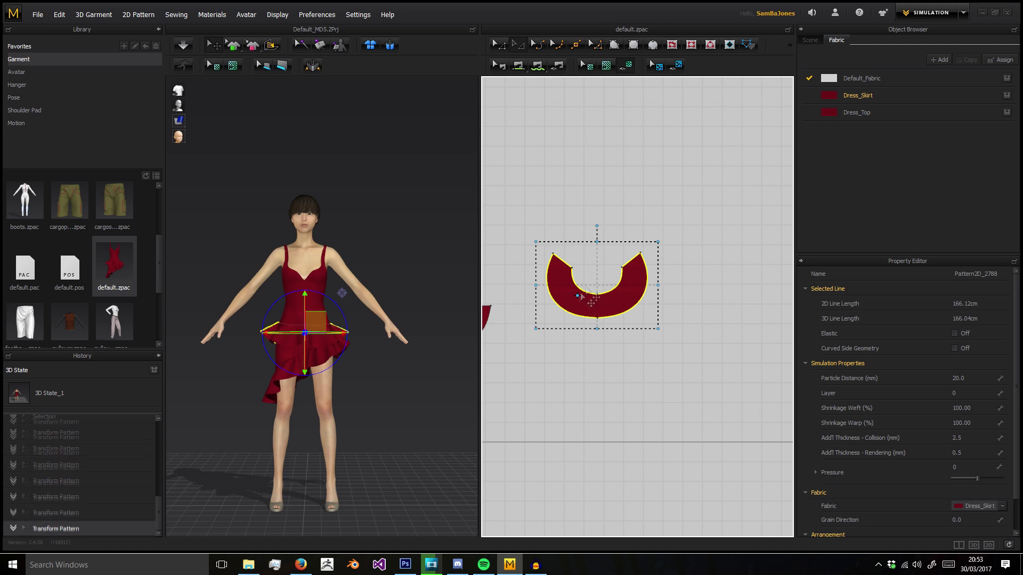
pyautogui.moveTo(598, 224); pyautogui.dragTo(666, 231)
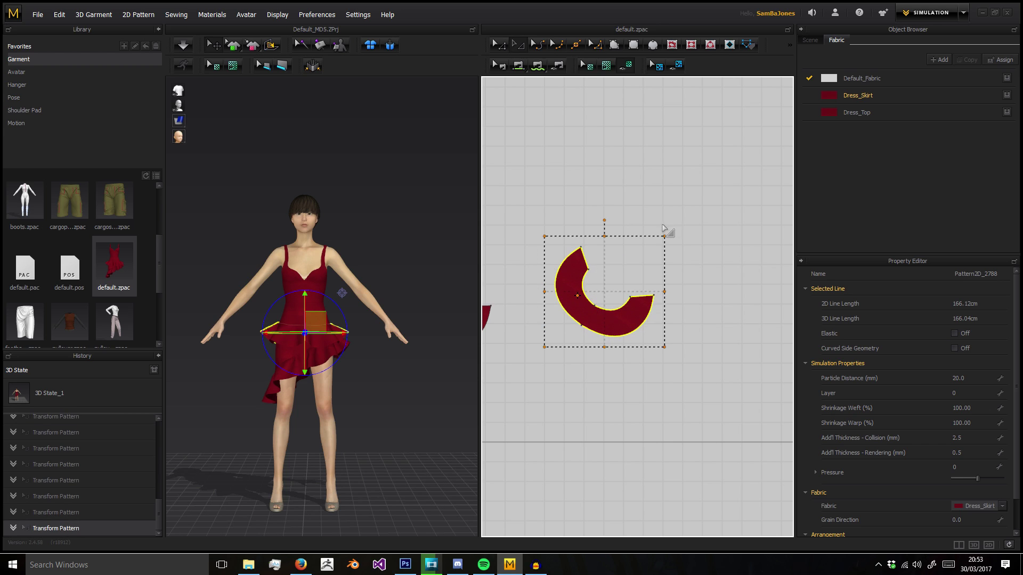
# - Undo the ruffle piece's rotation, try turning it again from its rotation handle, and undo those attempts too
pyautogui.hotkey('ctrl', 'z')
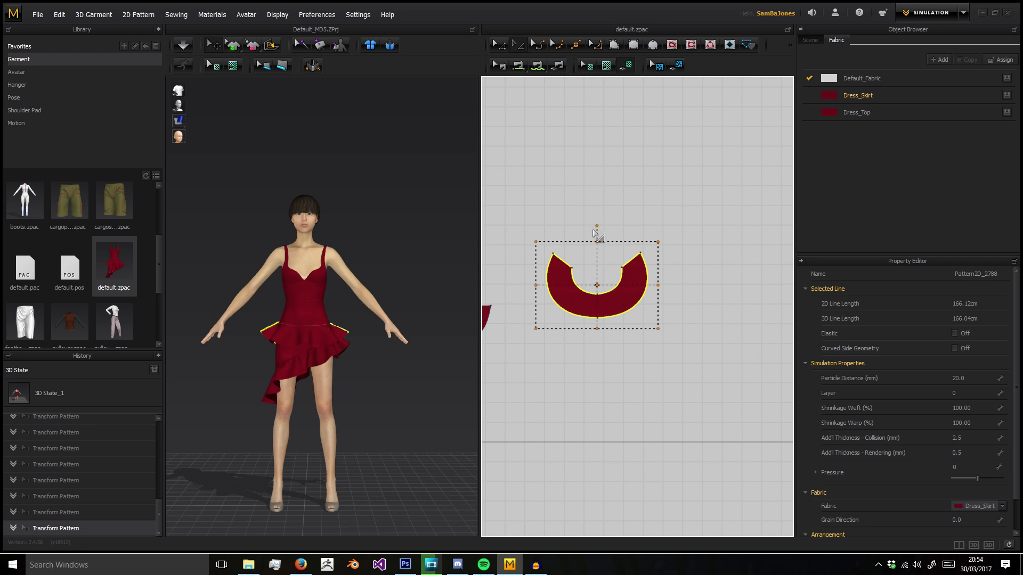
pyautogui.moveTo(600, 230); pyautogui.dragTo(590, 174)
pyautogui.hotkey('ctrl', 'z')
pyautogui.moveTo(597, 223); pyautogui.dragTo(596, 296)
pyautogui.rightClick(554, 227)
pyautogui.click(608, 189)
pyautogui.hotkey('ctrl', 'z')
pyautogui.hotkey('ctrl', 'z')
# - Try resizing the ruffle piece from its bounding box's upper-right corner, open the numeric Transform settings for it, and cancel them
pyautogui.click(635, 223)
pyautogui.click(649, 268)
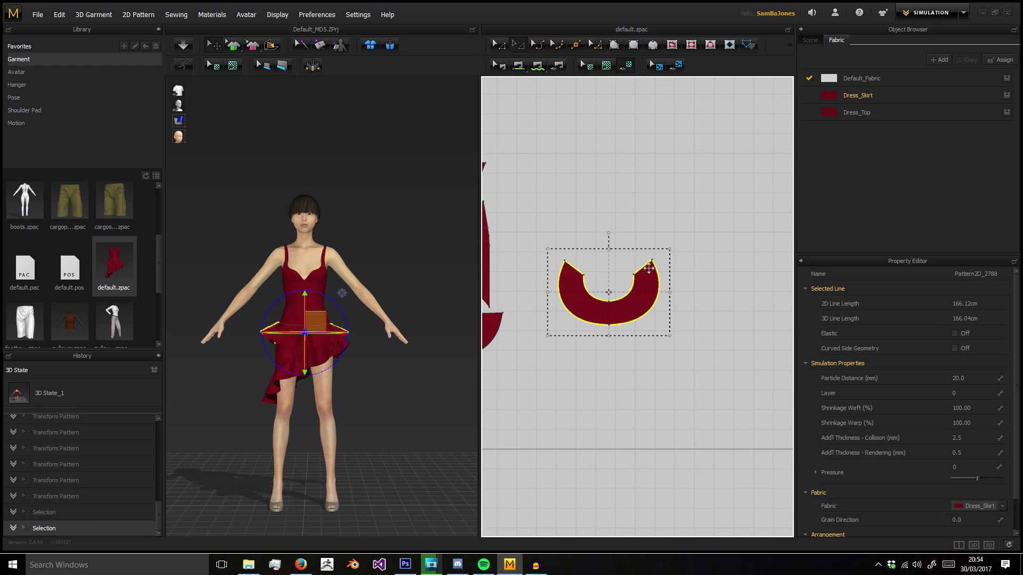
pyautogui.click(699, 230)
pyautogui.click(646, 271)
pyautogui.moveTo(670, 249); pyautogui.dragTo(686, 226)
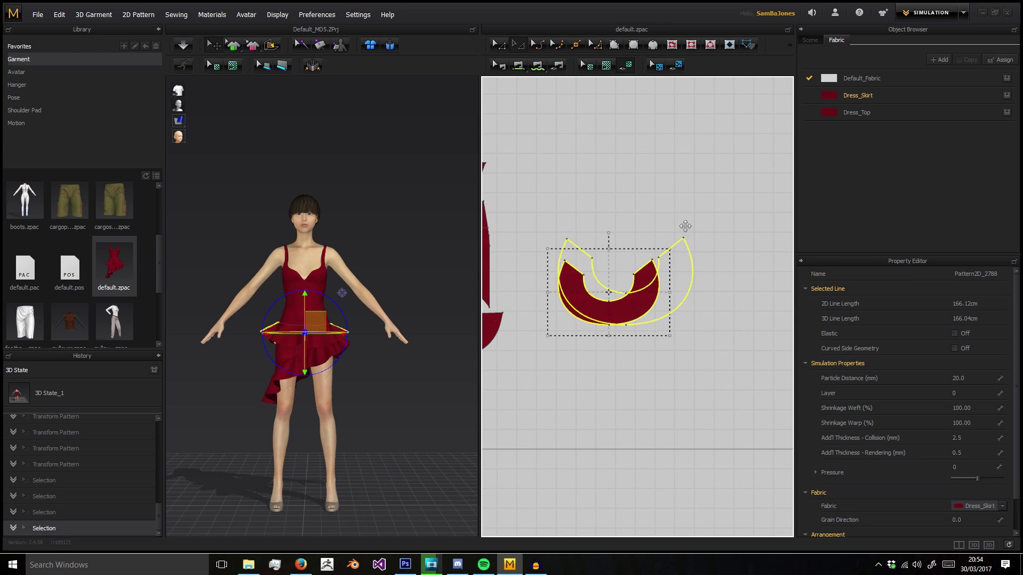
pyautogui.moveTo(686, 226); pyautogui.dragTo(684, 228, button='right')
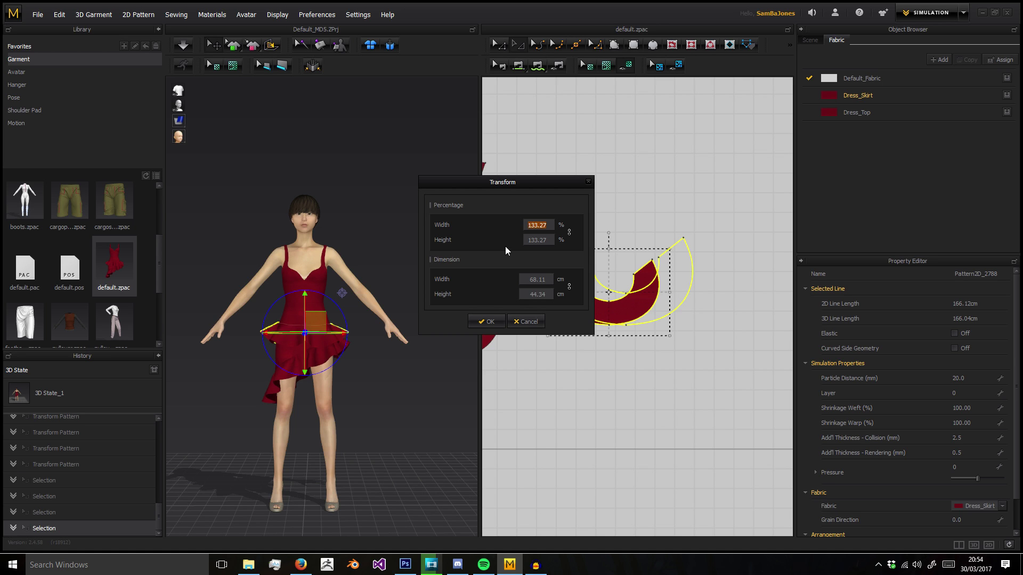
pyautogui.click(525, 322)
pyautogui.moveTo(669, 254); pyautogui.dragTo(637, 230)
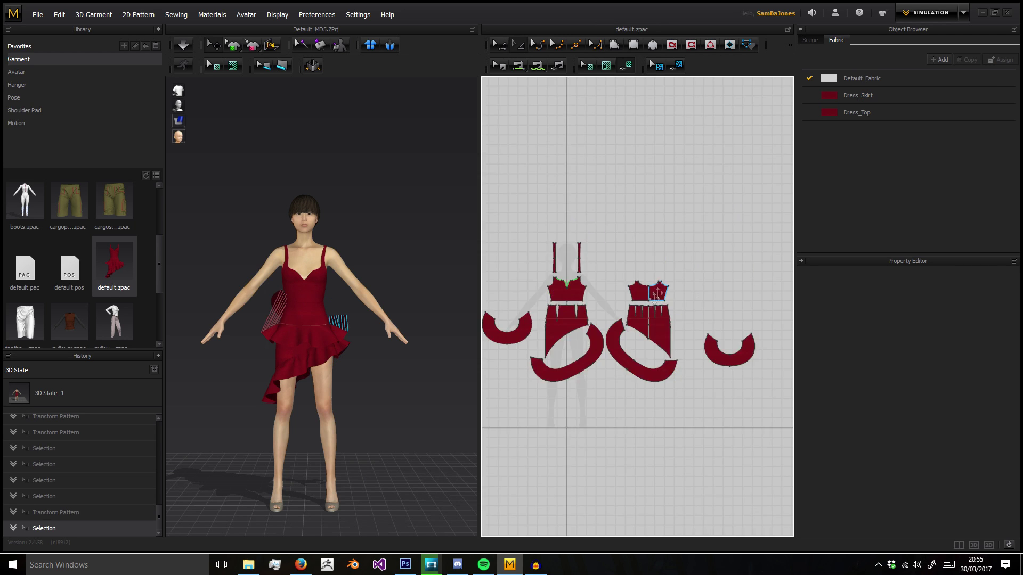
# - Try bending the short waist edge beside the outer side seam of the right back skirt with Edit Curvature, and undo it
pyautogui.scroll(-1, 656, 295)
pyautogui.moveTo(655, 296); pyautogui.dragTo(685, 206, button='middle')
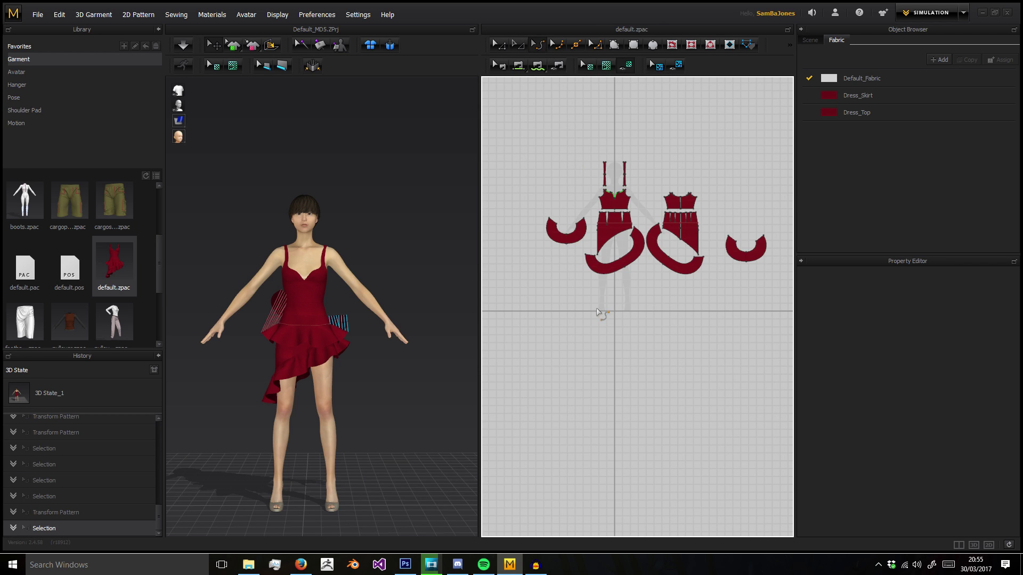
pyautogui.scroll(4, 712, 274)
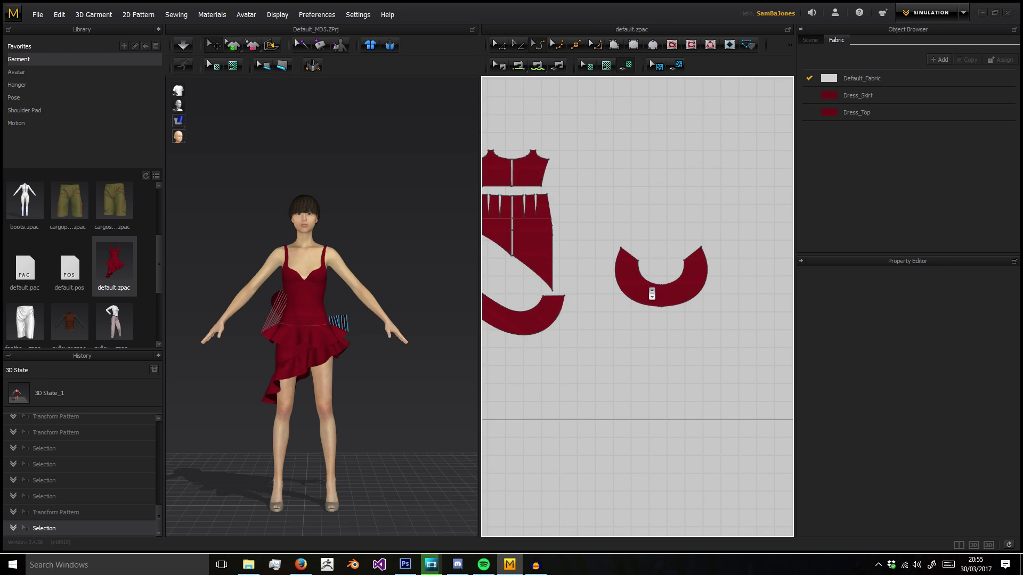
pyautogui.moveTo(576, 256); pyautogui.dragTo(666, 324, button='middle')
pyautogui.scroll(4, 578, 280)
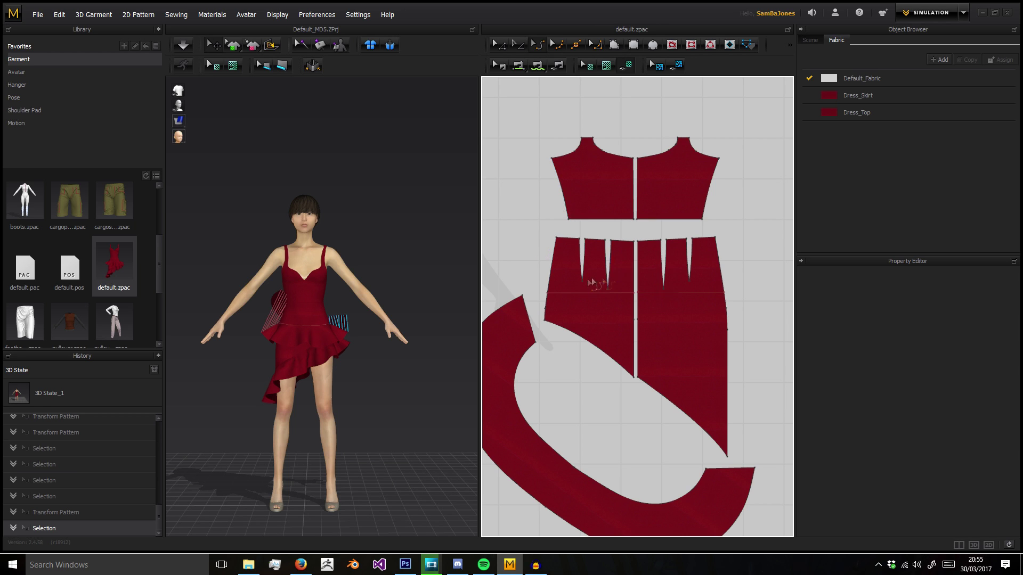
pyautogui.scroll(2, 570, 290)
pyautogui.scroll(3, 721, 297)
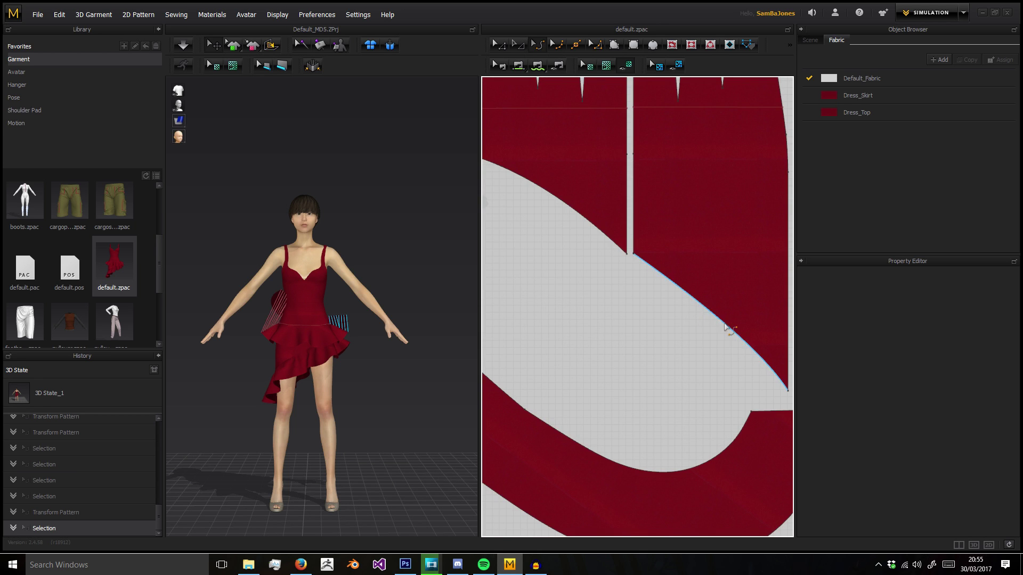
pyautogui.moveTo(725, 323); pyautogui.dragTo(640, 447, button='middle')
pyautogui.moveTo(658, 137); pyautogui.dragTo(673, 188)
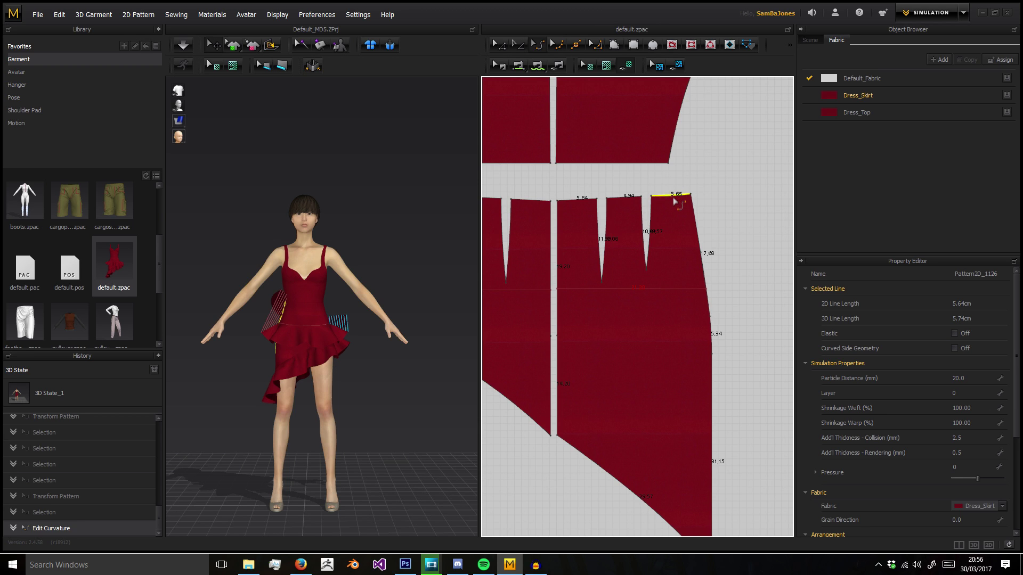
pyautogui.moveTo(673, 206); pyautogui.dragTo(668, 248)
pyautogui.hotkey('ctrl', 'z')
pyautogui.scroll(6, 670, 148)
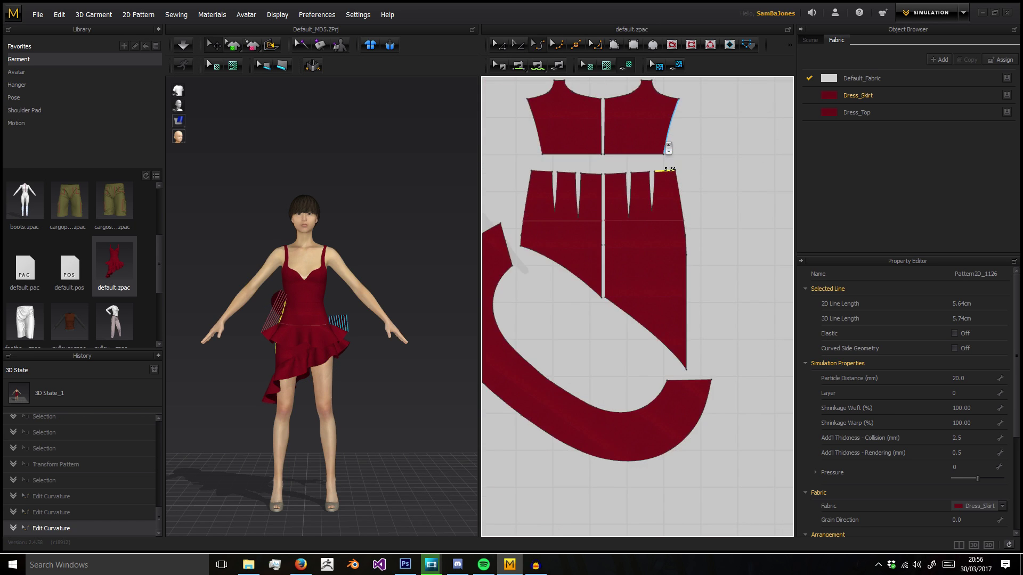
# - Try reshaping the diagonal hem of the right back skirt piece as a curve, and undo the last curve change
pyautogui.scroll(-5, 640, 189)
pyautogui.moveTo(613, 168); pyautogui.dragTo(695, 106, button='middle')
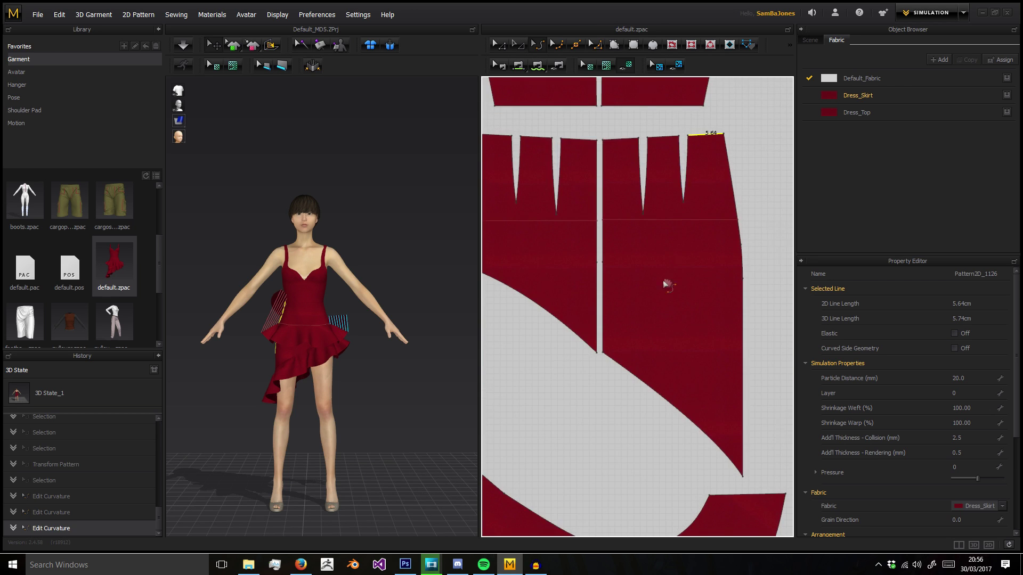
pyautogui.moveTo(668, 315); pyautogui.dragTo(640, 244, button='middle')
pyautogui.moveTo(636, 331); pyautogui.dragTo(597, 374)
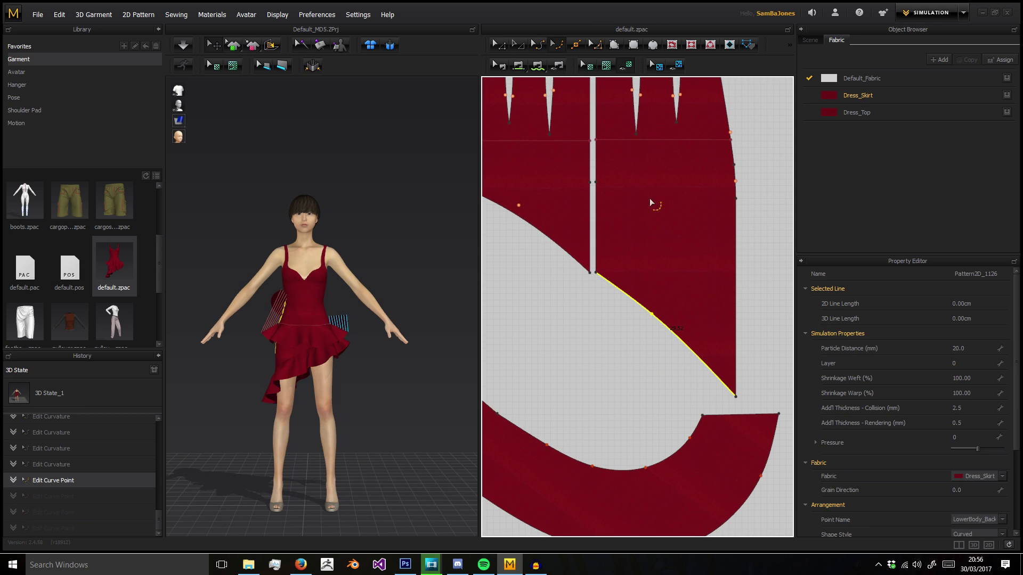
pyautogui.hotkey('ctrl', 'z')
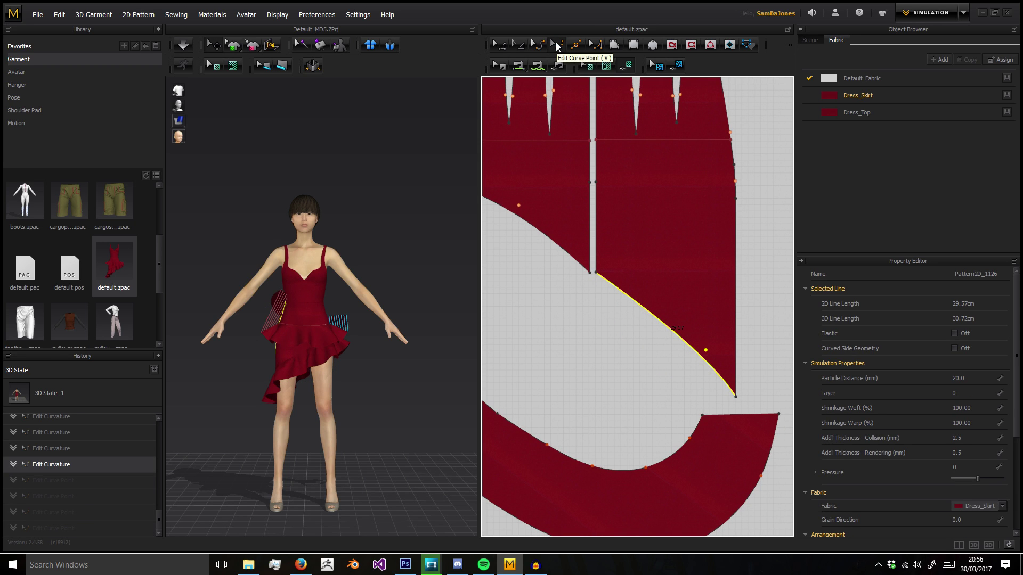
# - Add curve points near the upper and lower ends of the right back skirt's diagonal hem with Edit Curve Point, and undo them
pyautogui.click(556, 46)
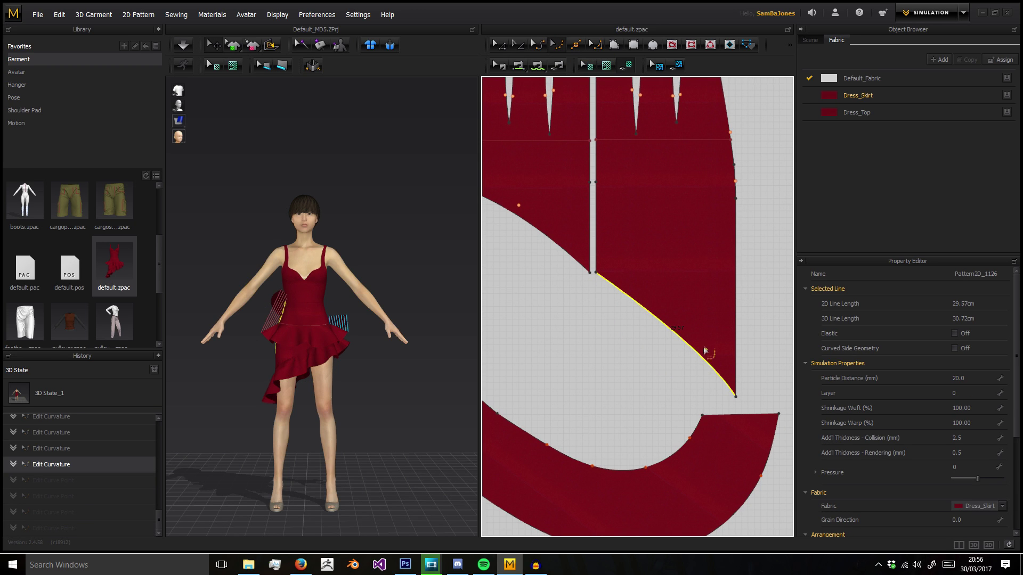
pyautogui.rightClick(644, 307)
pyautogui.click(624, 293)
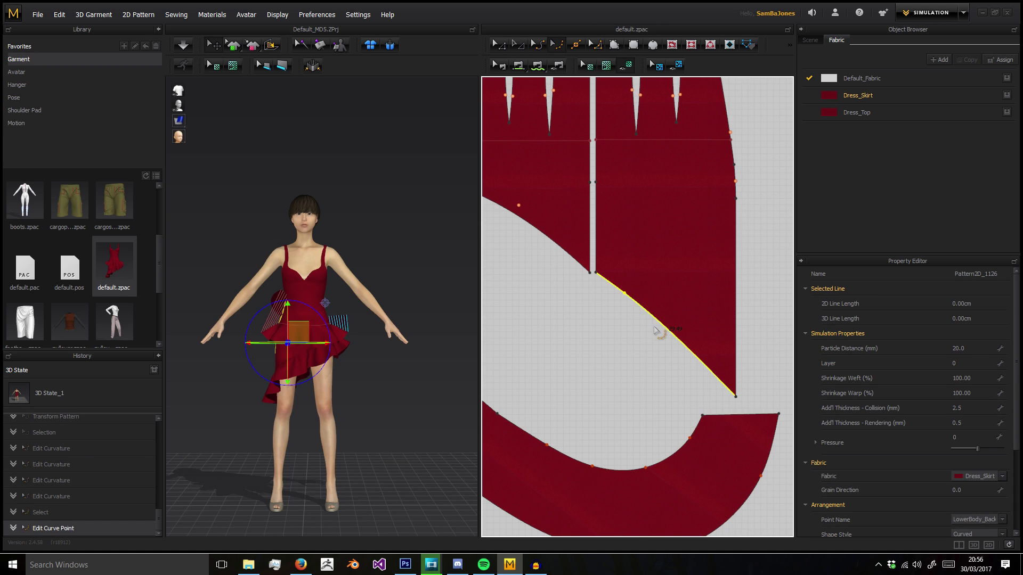
pyautogui.click(691, 352)
pyautogui.click(657, 319)
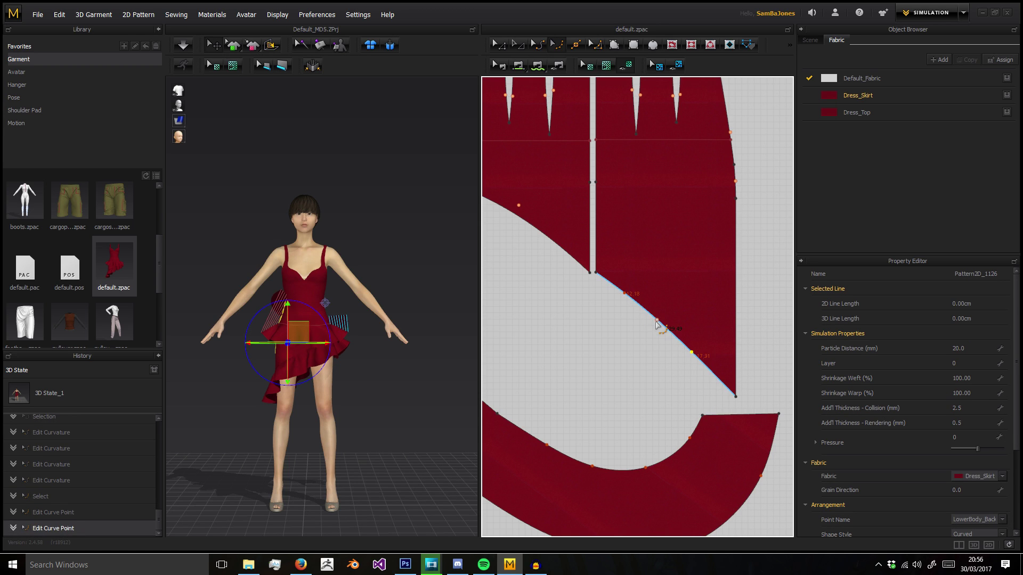
pyautogui.click(625, 293)
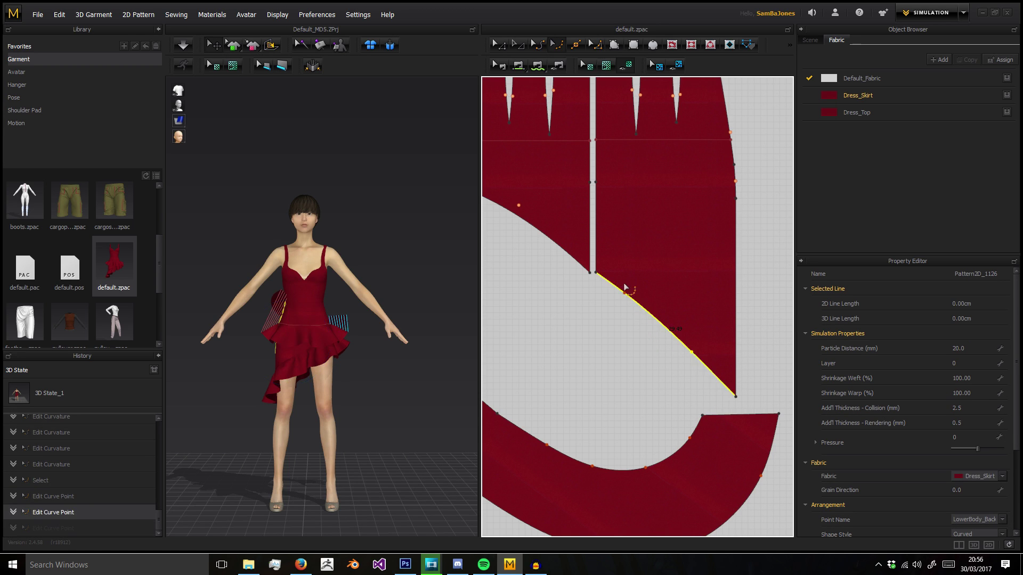
pyautogui.rightClick(624, 294)
pyautogui.moveTo(631, 338); pyautogui.dragTo(627, 334, button='middle')
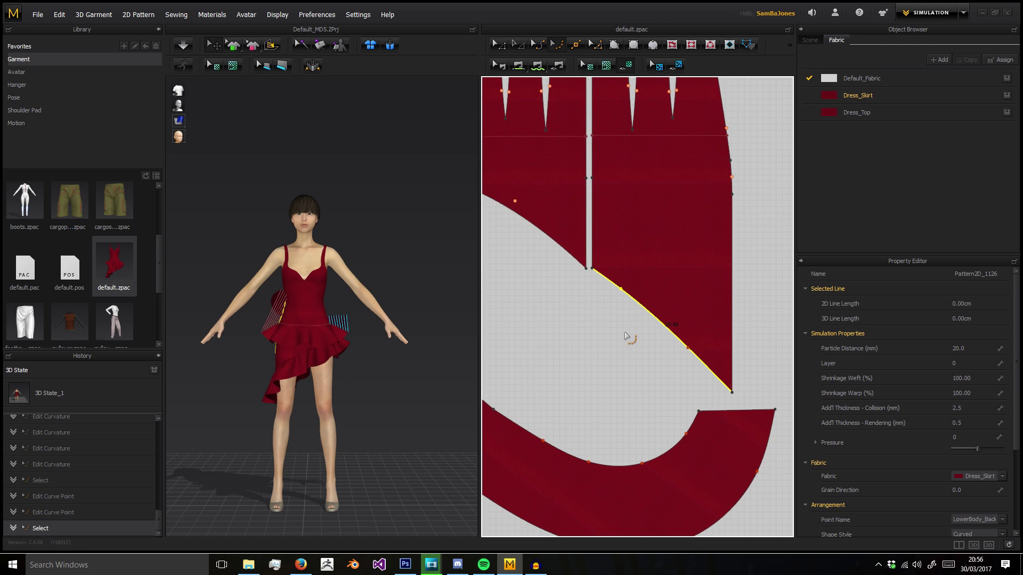
pyautogui.hotkey('ctrl', 'z')
pyautogui.hotkey('ctrl', 'z')
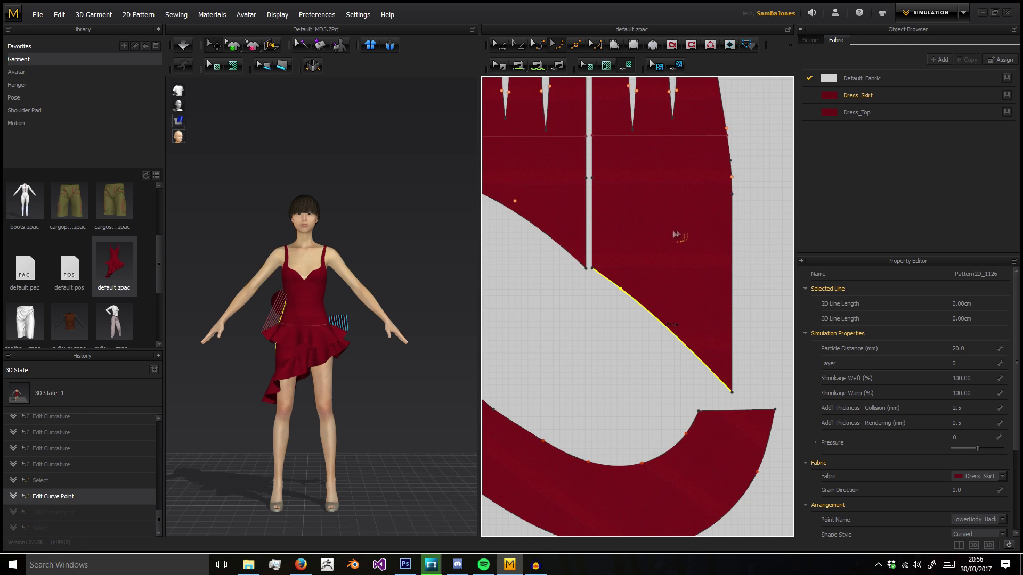
pyautogui.moveTo(678, 230); pyautogui.dragTo(639, 294, button='middle')
pyautogui.hotkey('ctrl', 'z')
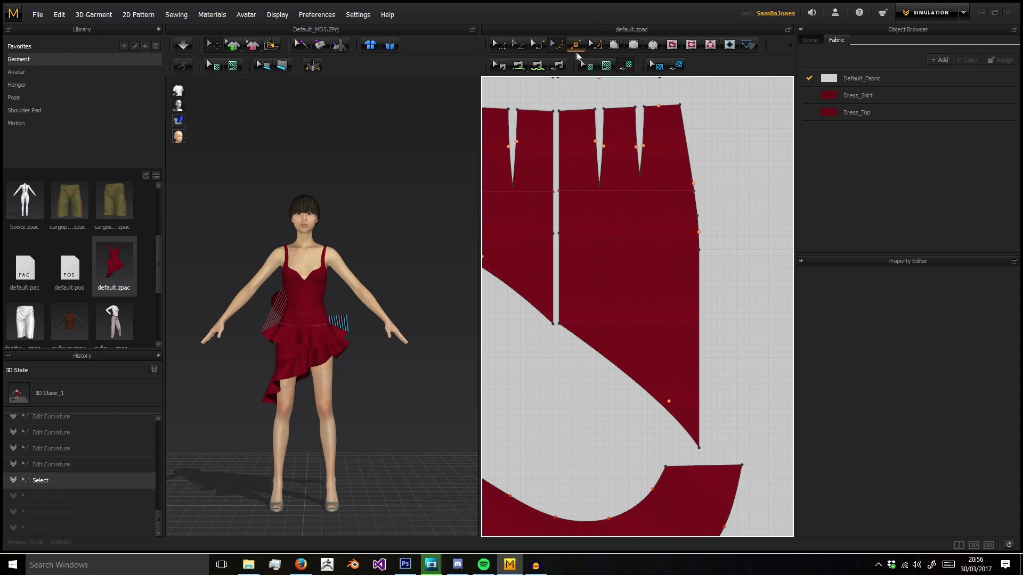
# - Split the right back skirt's diagonal hem at three places and its straight side edge at one with Add Point/Split Line
pyautogui.click(576, 49)
pyautogui.moveTo(721, 296); pyautogui.dragTo(688, 233, button='middle')
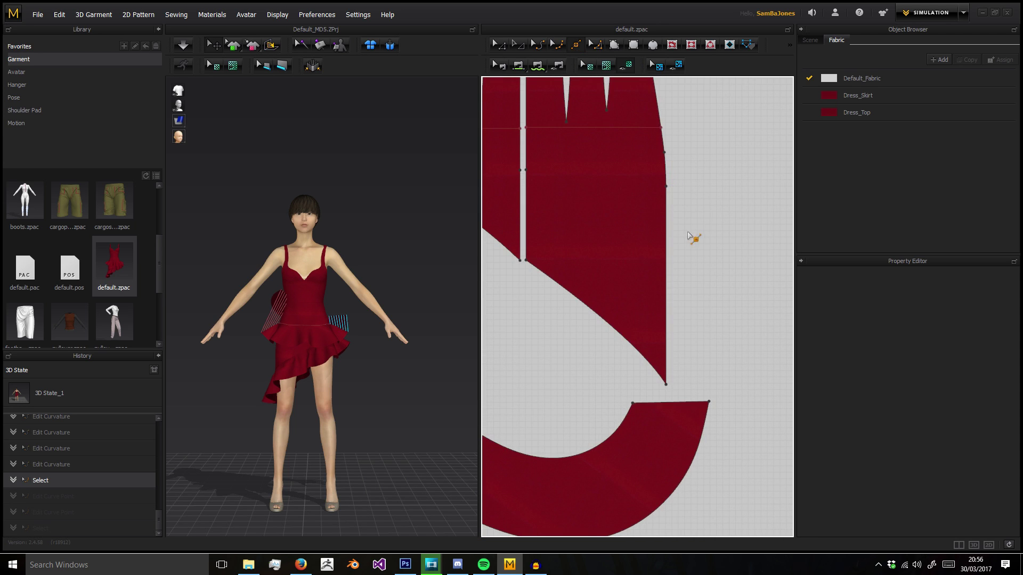
pyautogui.click(563, 289)
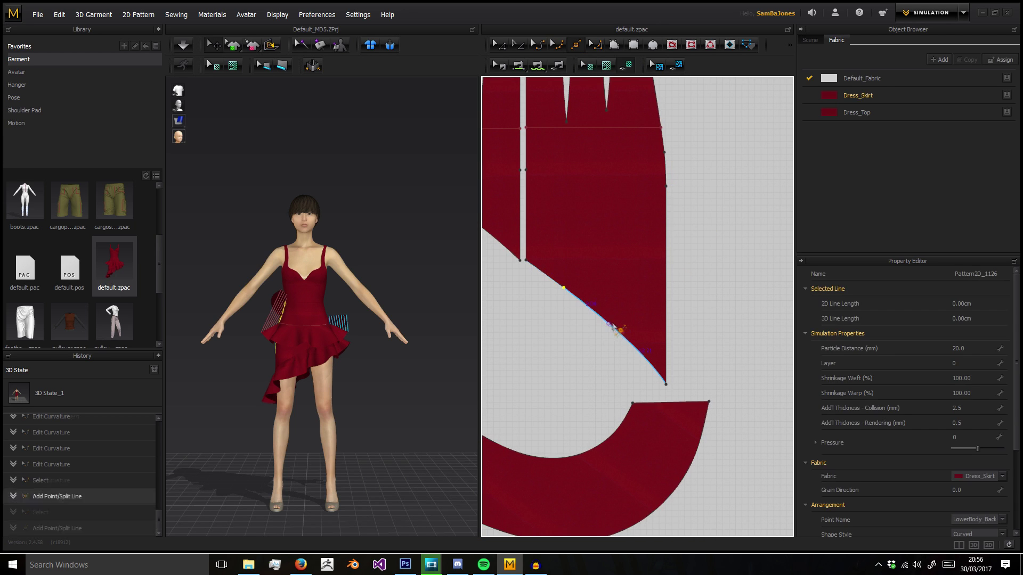
pyautogui.click(618, 333)
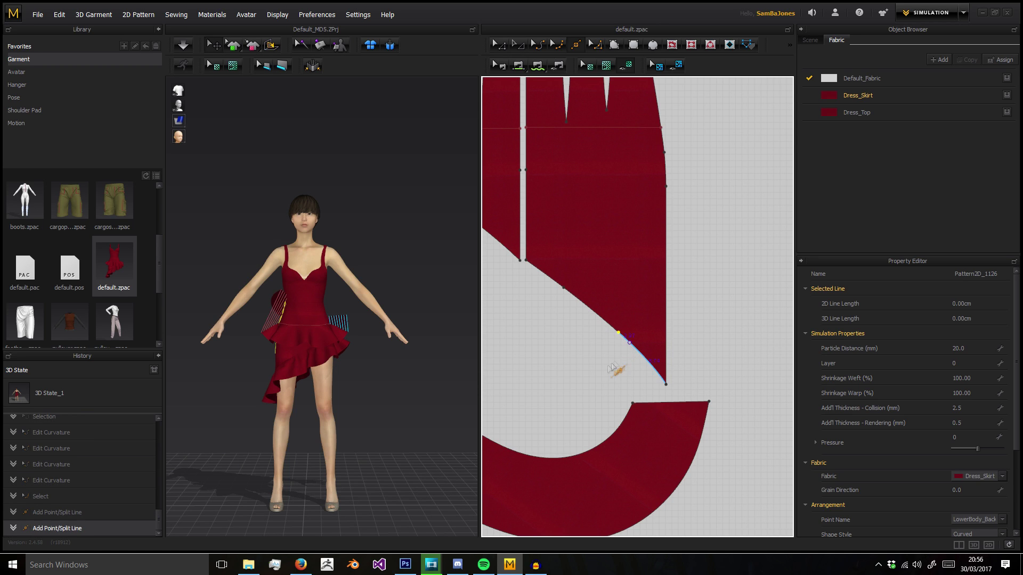
pyautogui.click(629, 343)
pyautogui.click(666, 332)
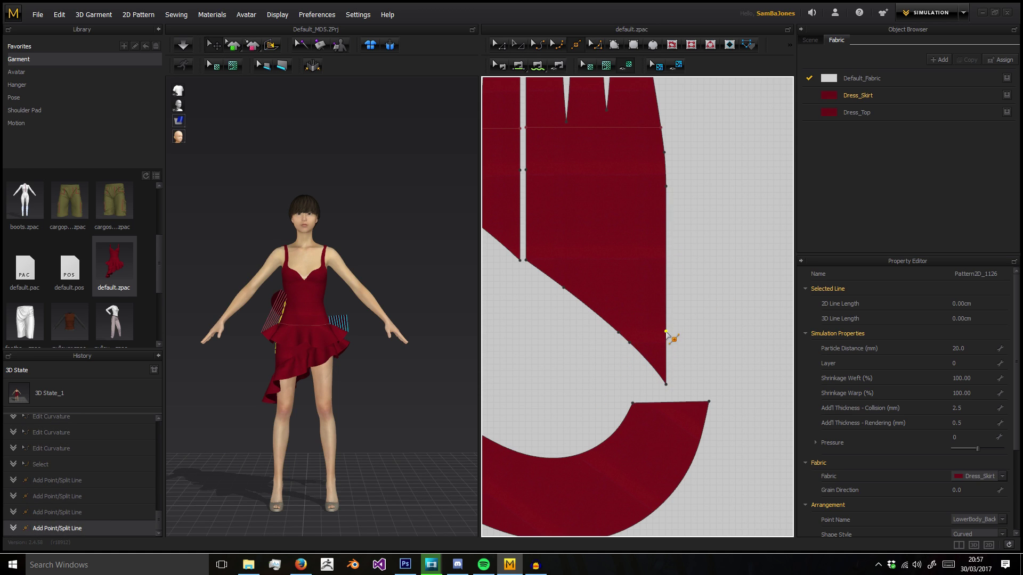
# - Open the Split Line settings for the skirt's side edge, try Split by Length and Uniform Split, and close them without splitting
pyautogui.rightClick(666, 302)
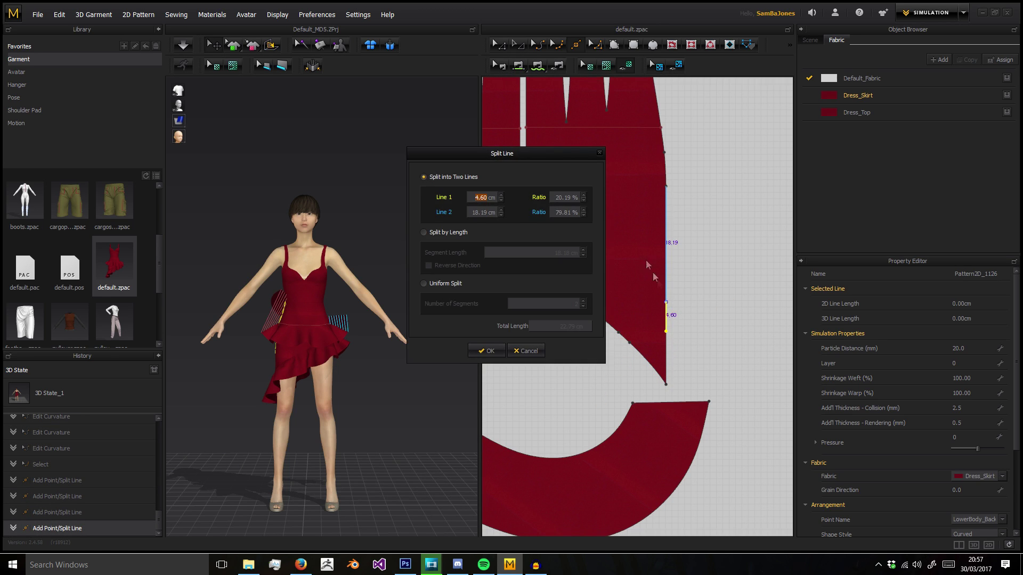
pyautogui.click(599, 153)
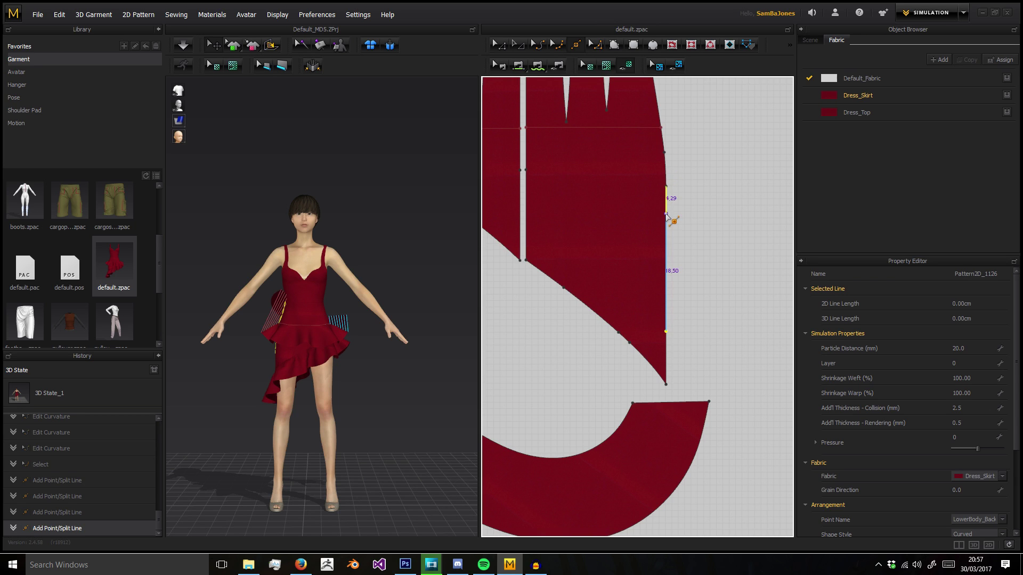
pyautogui.rightClick(666, 213)
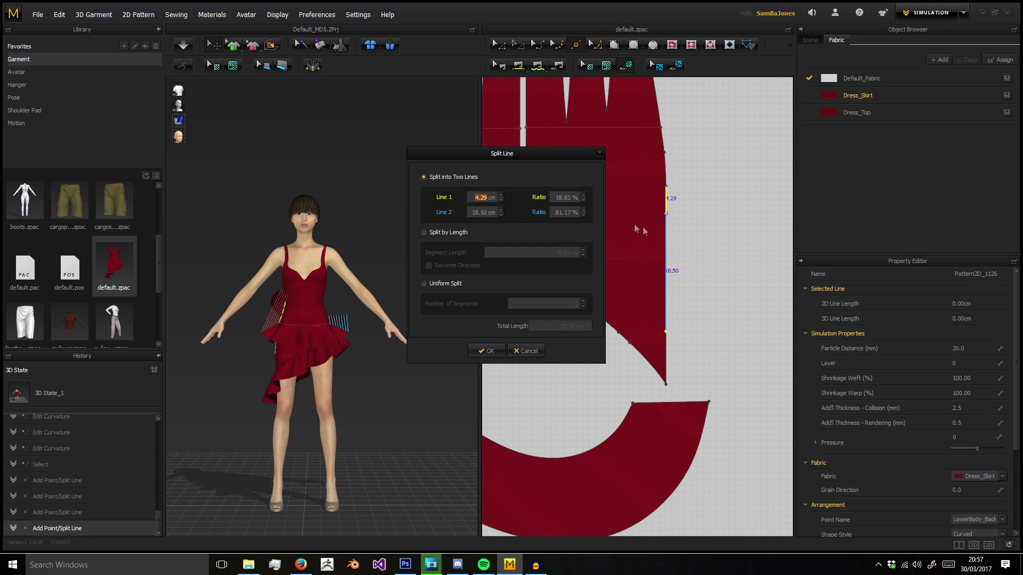
pyautogui.click(447, 233)
pyautogui.click(452, 283)
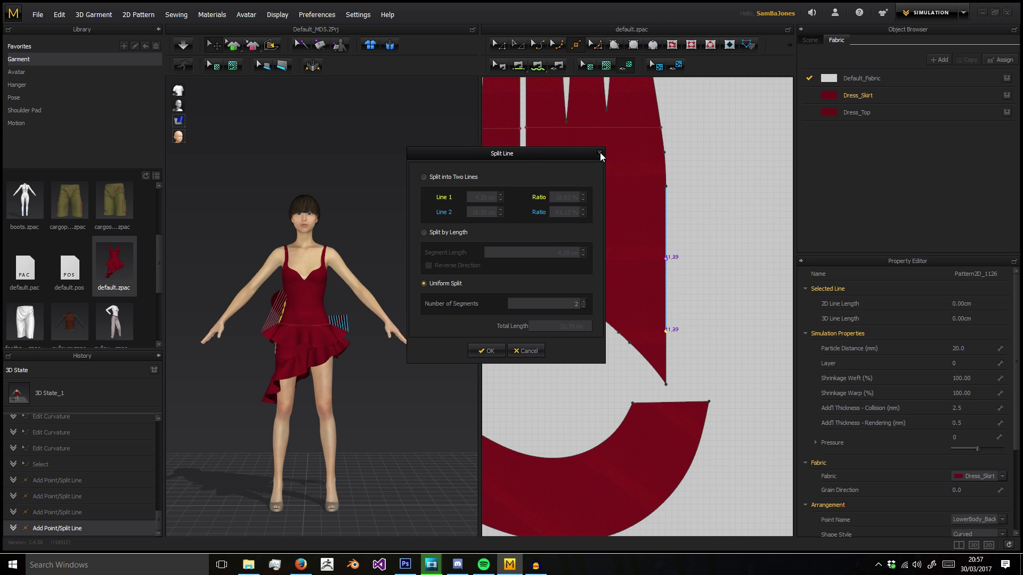
pyautogui.click(584, 307)
pyautogui.click(583, 307)
pyautogui.click(599, 156)
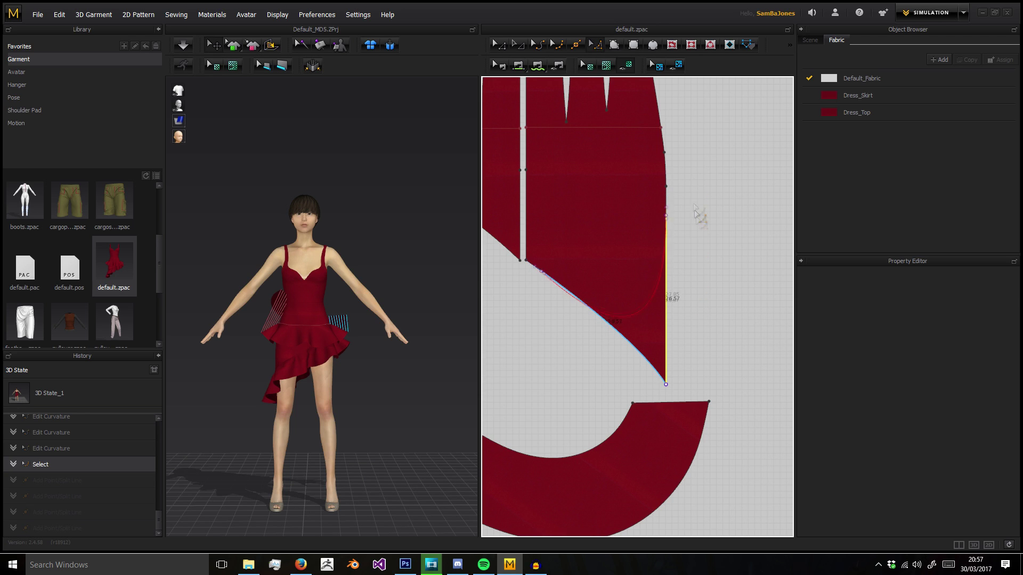
# - Try rounding the pointed lower corner of the right back skirt piece with Edit Round Corner, and undo it
pyautogui.click(674, 337)
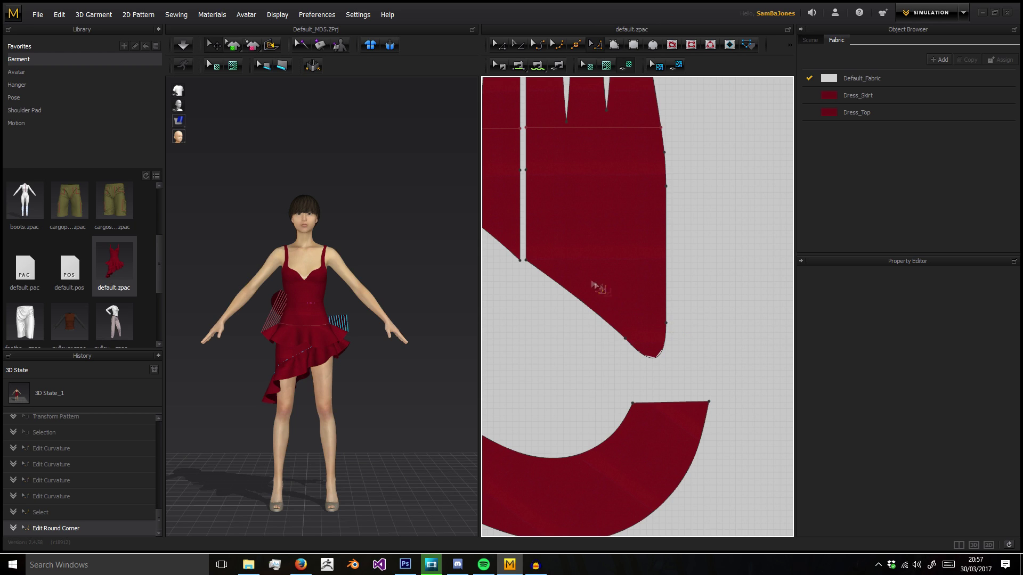
pyautogui.hotkey('ctrl', 'z')
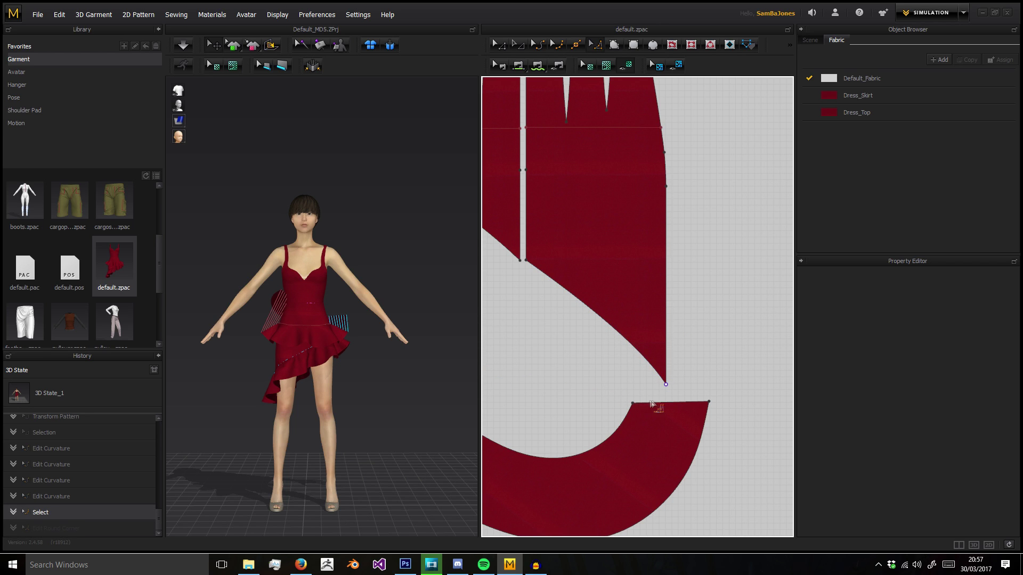
pyautogui.moveTo(669, 384); pyautogui.dragTo(702, 169)
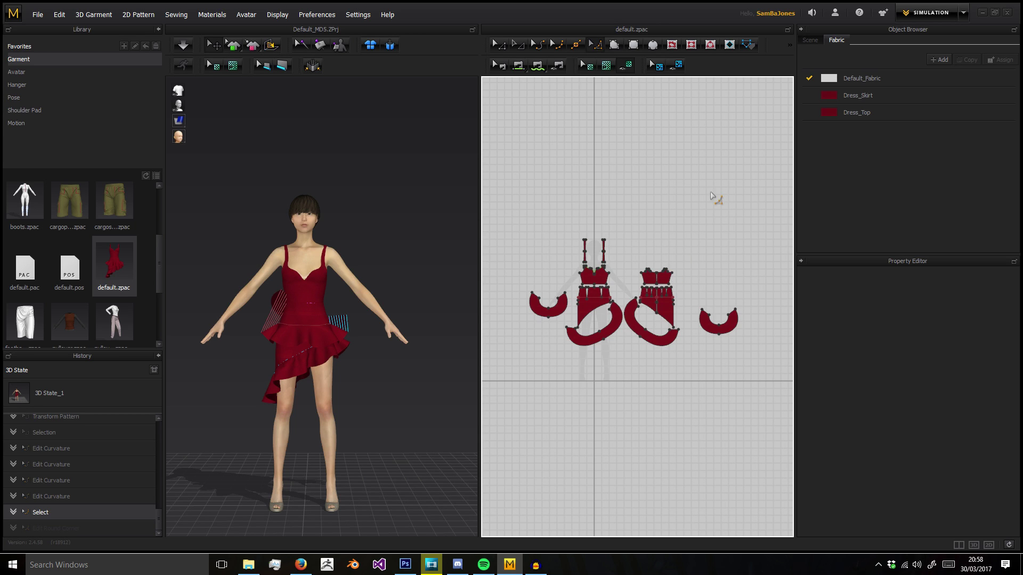
# - Select all the pattern pieces of the dress
pyautogui.moveTo(721, 369); pyautogui.dragTo(682, 371, button='right')
pyautogui.moveTo(682, 372); pyautogui.dragTo(683, 371, button='middle')
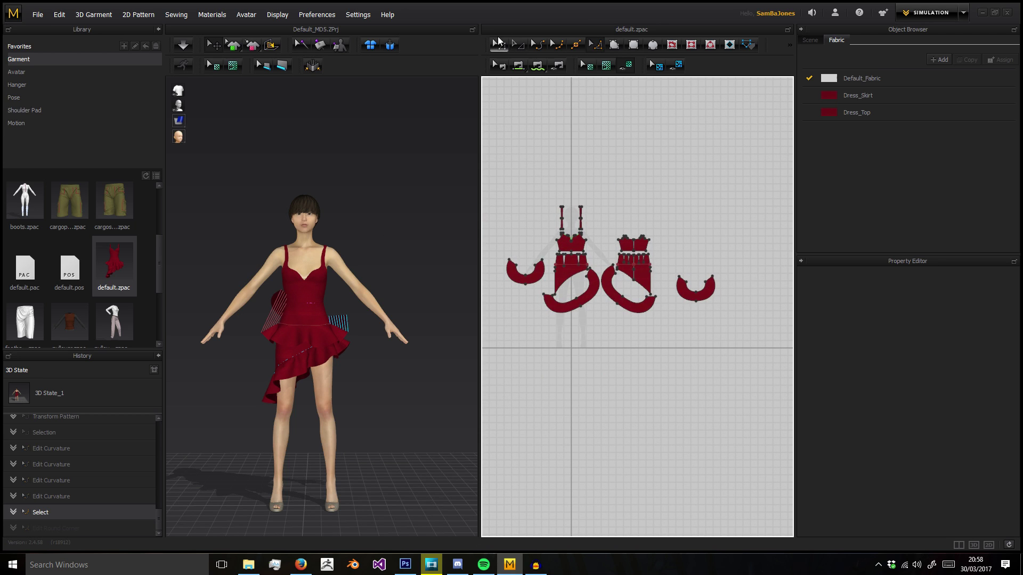
pyautogui.moveTo(738, 386); pyautogui.dragTo(737, 386)
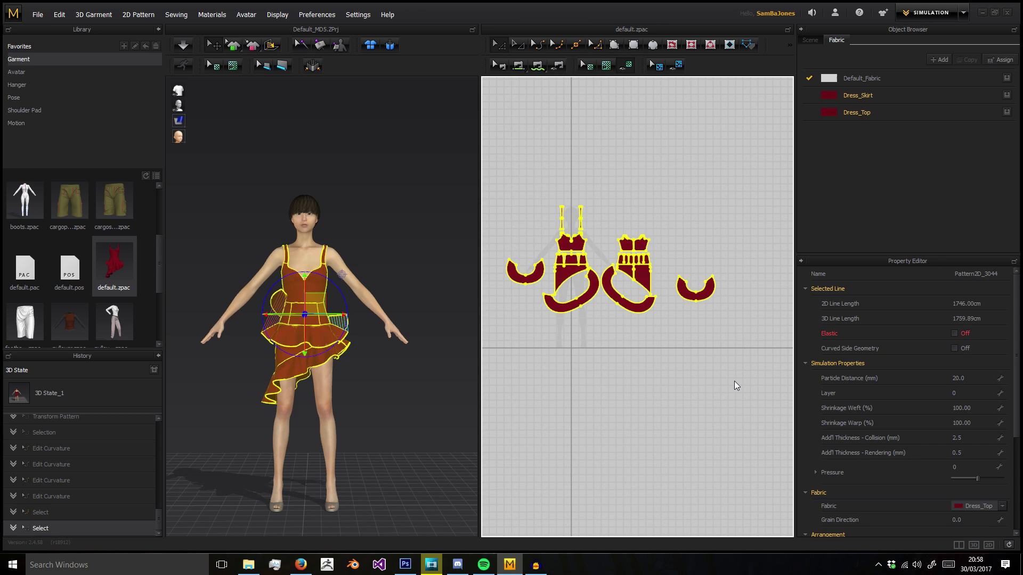
# - Delete all the selected pattern pieces of the dress
pyautogui.press('Delete')
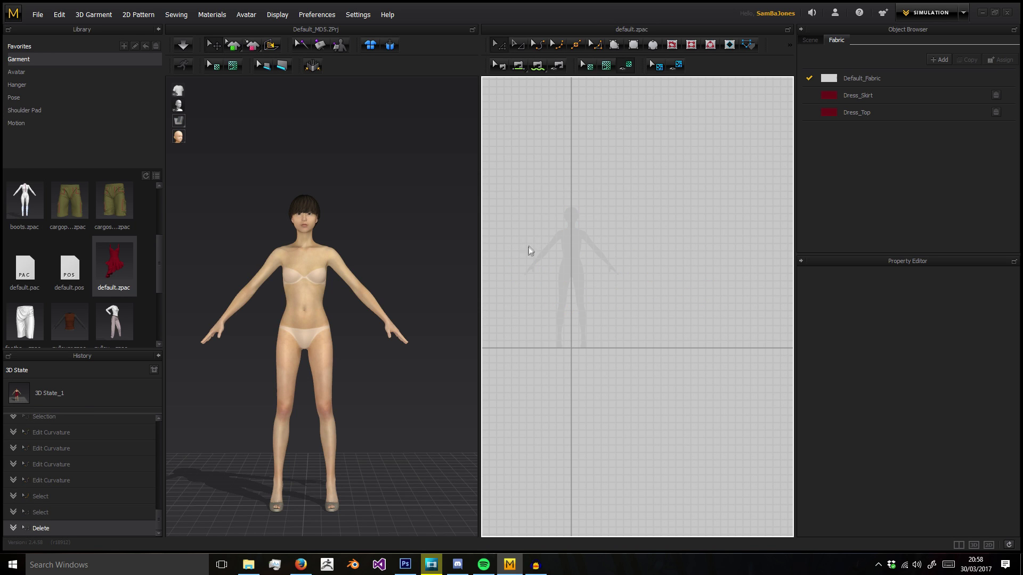
pyautogui.scroll(5, 548, 233)
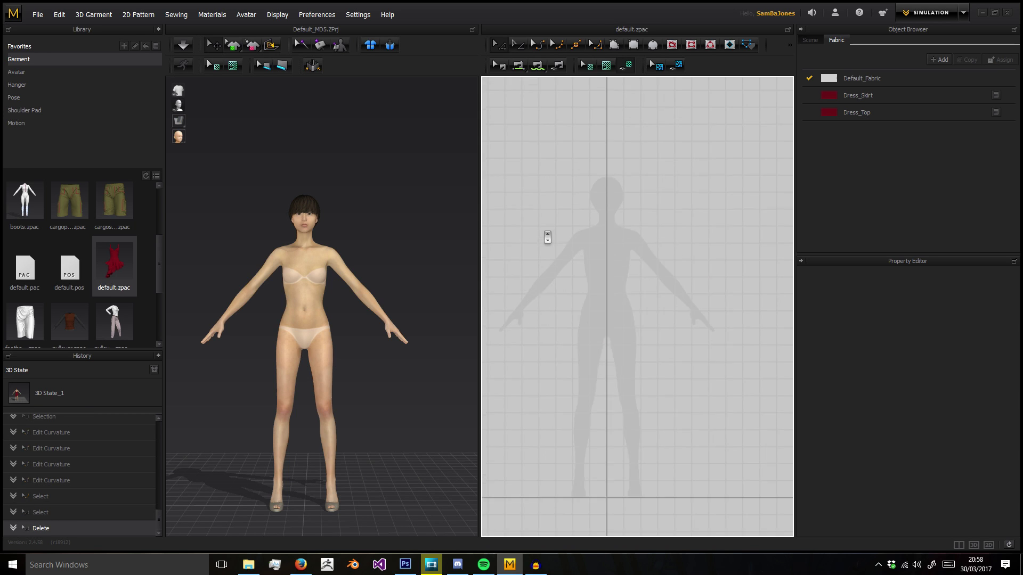
# - Draw a large closed R-shaped polygon pattern piece over and beside the avatar silhouette with the Polygon tool
pyautogui.click(613, 47)
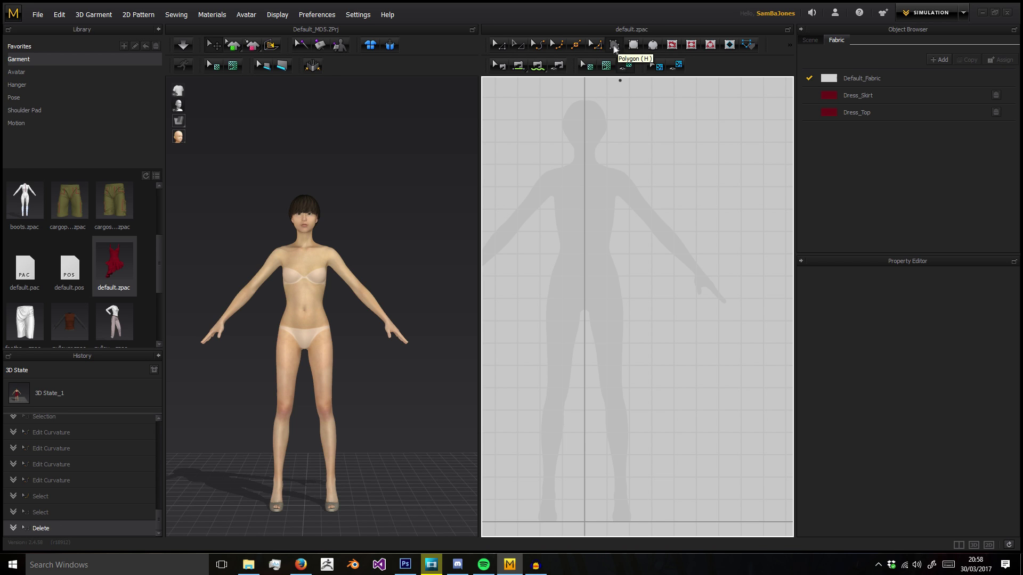
pyautogui.moveTo(700, 217)
pyautogui.mouseDown(button='middle')
pyautogui.moveTo(633, 274)
pyautogui.moveTo(651, 270)
pyautogui.moveTo(655, 244)
pyautogui.mouseUp(button='middle')
pyautogui.click(710, 118)
pyautogui.click(597, 121)
pyautogui.click(597, 121)
pyautogui.click(578, 296)
pyautogui.click(690, 405)
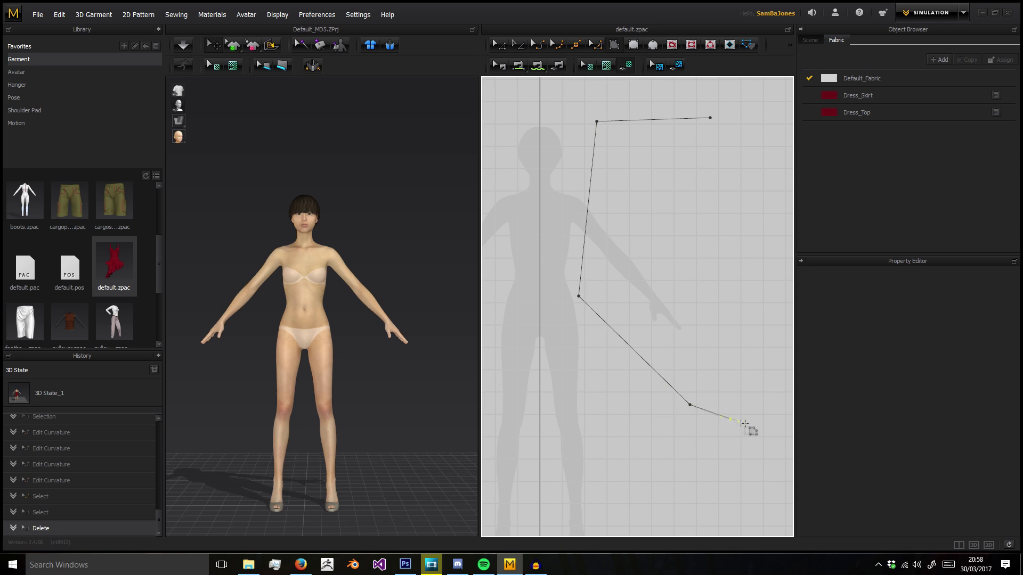
pyautogui.click(744, 421)
pyautogui.click(705, 307)
pyautogui.click(652, 268)
pyautogui.click(694, 197)
pyautogui.click(747, 175)
pyautogui.click(771, 128)
pyautogui.click(760, 97)
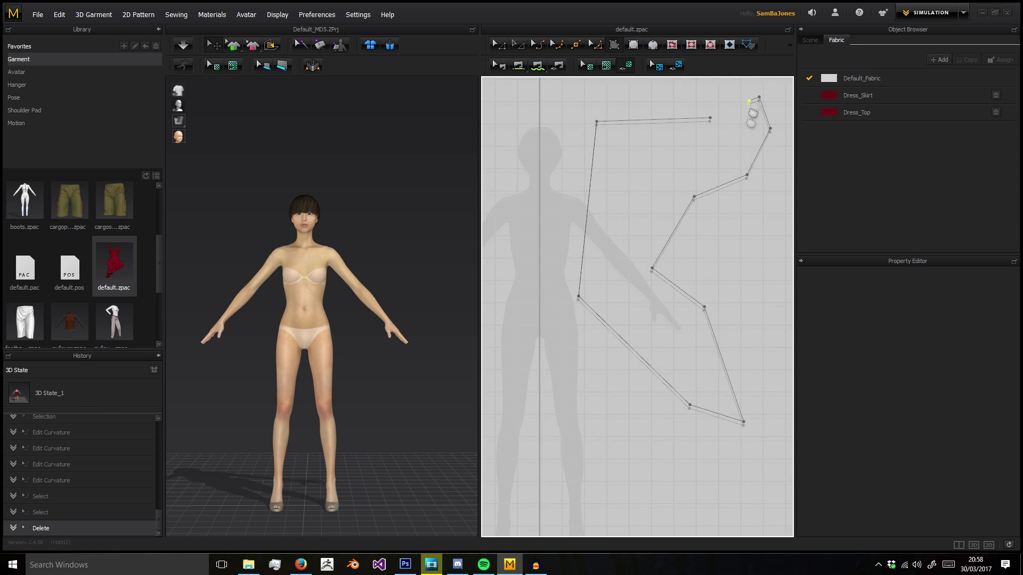
pyautogui.click(715, 127)
pyautogui.click(626, 108)
pyautogui.click(569, 127)
pyautogui.click(512, 168)
pyautogui.click(544, 212)
pyautogui.click(548, 278)
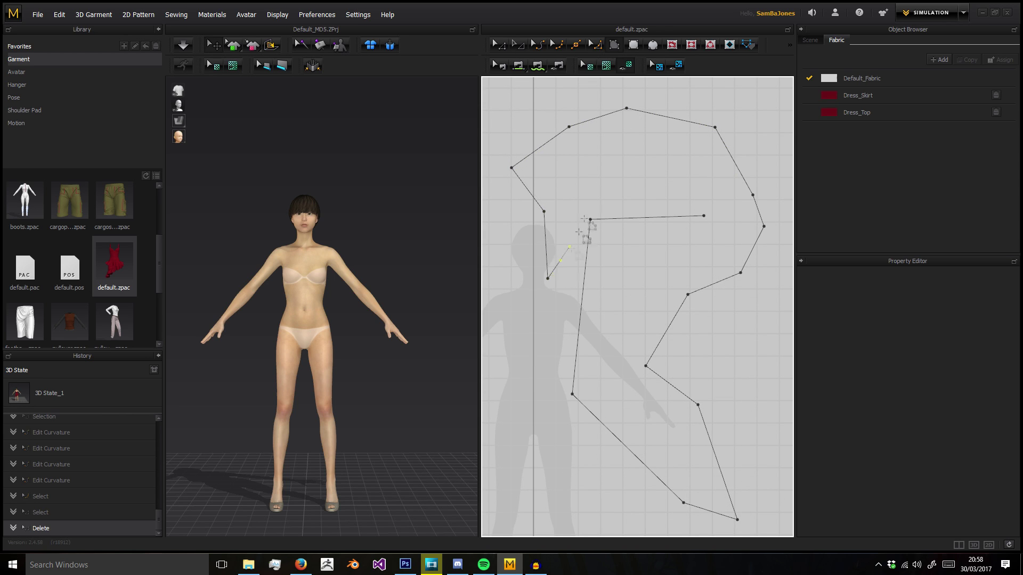
pyautogui.click(591, 191)
pyautogui.click(639, 157)
pyautogui.click(672, 171)
pyautogui.click(691, 186)
pyautogui.click(704, 216)
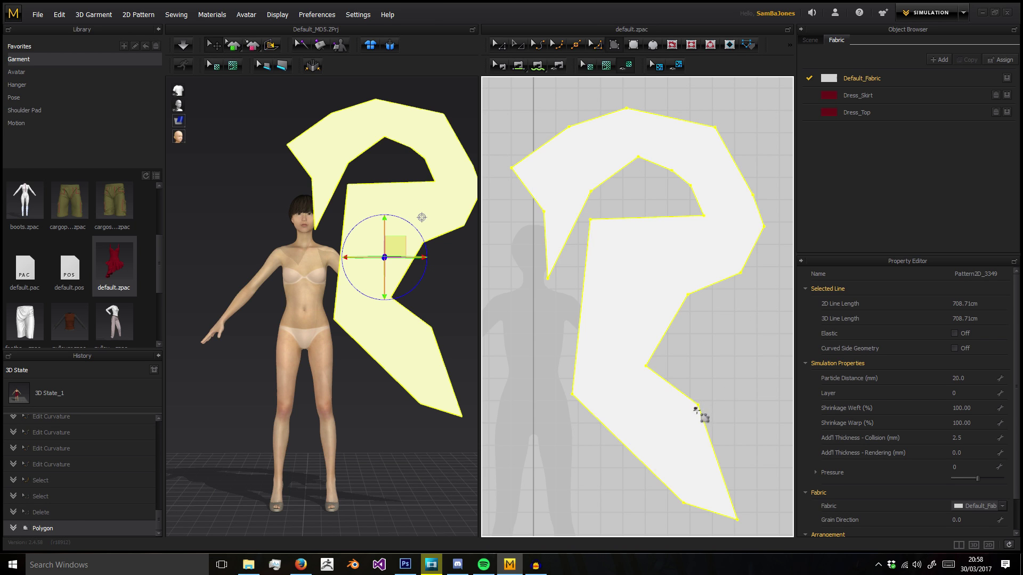
# - Draw a four-sided polygon to the right of the R-shaped piece, with successive edge lengths of 37.14, 45.92 and 25.47 cm
pyautogui.moveTo(696, 409); pyautogui.dragTo(574, 333, button='middle')
pyautogui.click(665, 263)
pyautogui.rightClick(743, 199)
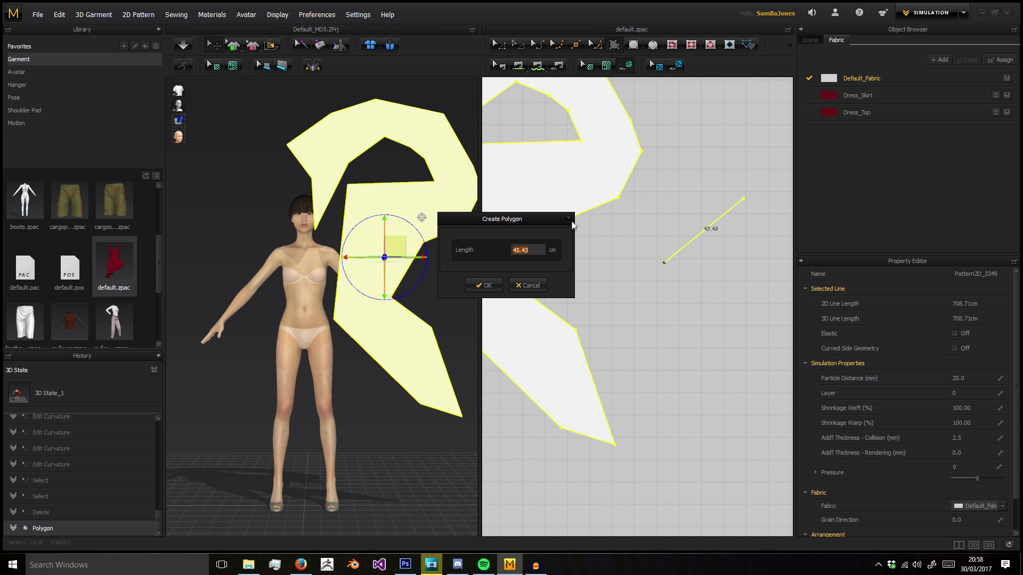
pyautogui.click(569, 219)
pyautogui.rightClick(721, 325)
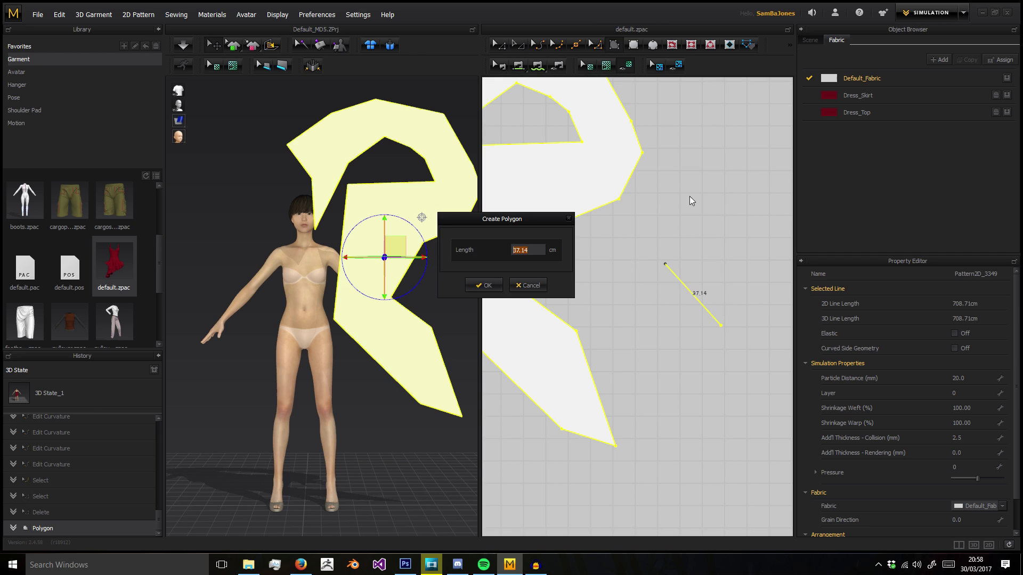
pyautogui.click(483, 285)
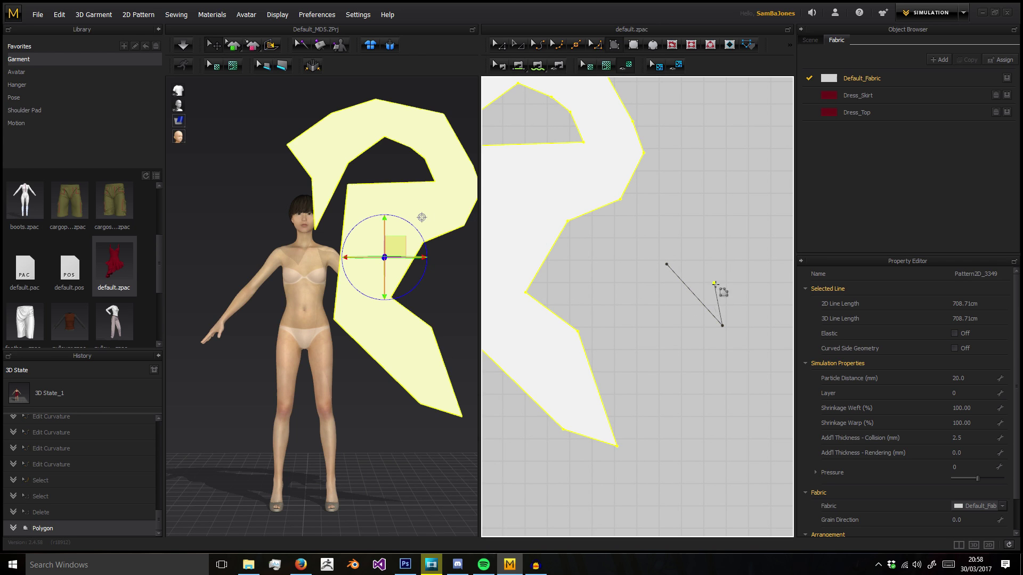
pyautogui.rightClick(725, 224)
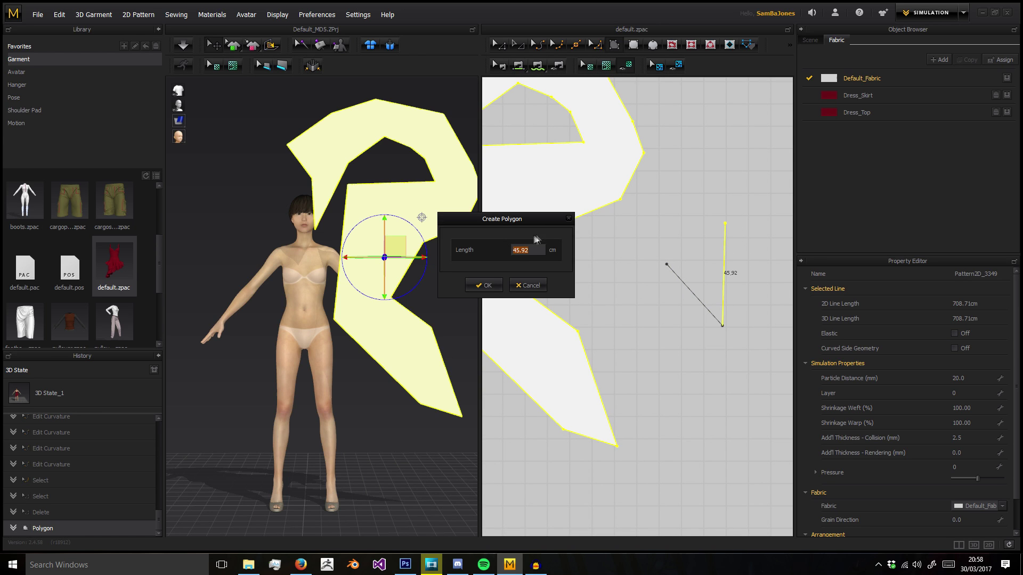
pyautogui.click(483, 285)
pyautogui.rightClick(686, 184)
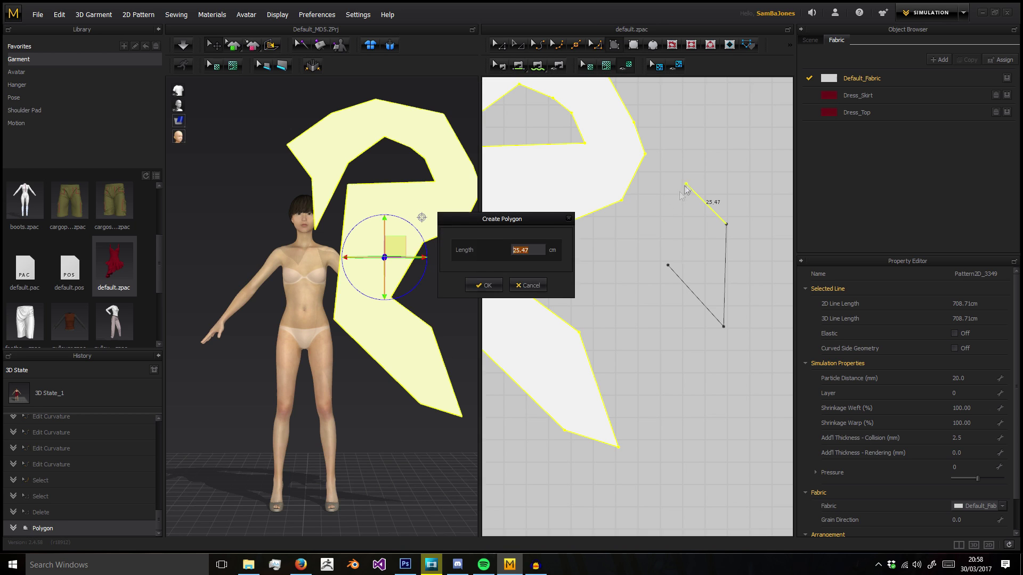
pyautogui.click(490, 286)
pyautogui.click(669, 266)
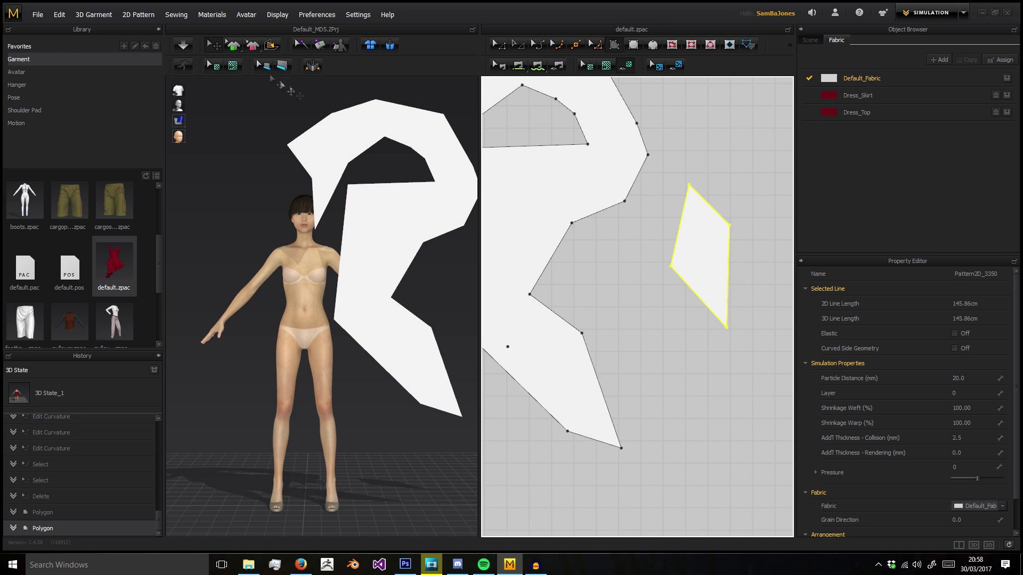
pyautogui.moveTo(430, 306); pyautogui.dragTo(338, 299, button='middle')
pyautogui.scroll(1, 306, 263)
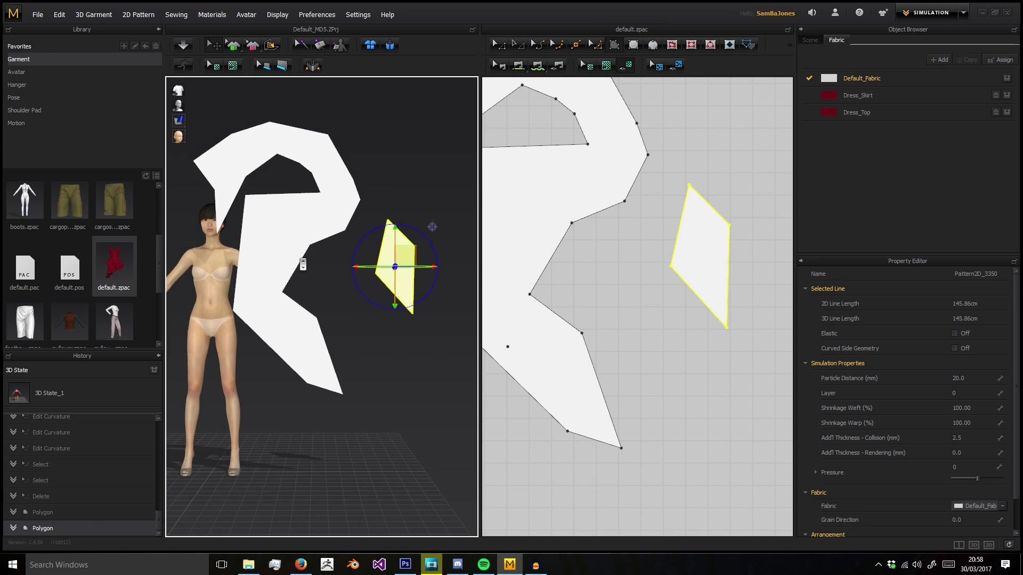
pyautogui.scroll(-2, 306, 259)
pyautogui.click(307, 259)
pyautogui.moveTo(314, 267); pyautogui.dragTo(364, 317, button='right')
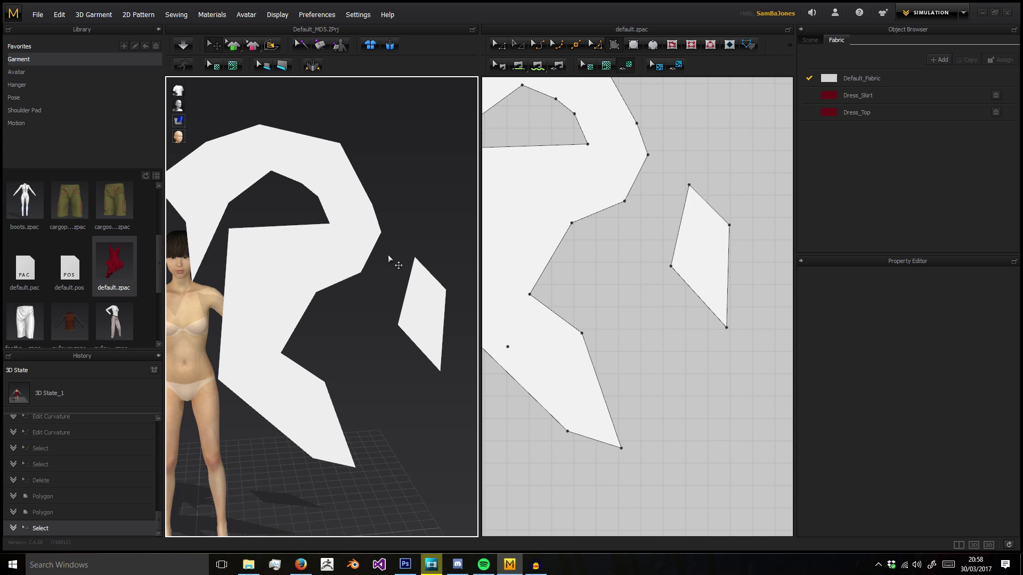
# - Delete the upper concave corner point between the bowl and the leg of the R-shaped piece
pyautogui.scroll(-3, 645, 270)
pyautogui.moveTo(612, 286); pyautogui.dragTo(626, 322, button='middle')
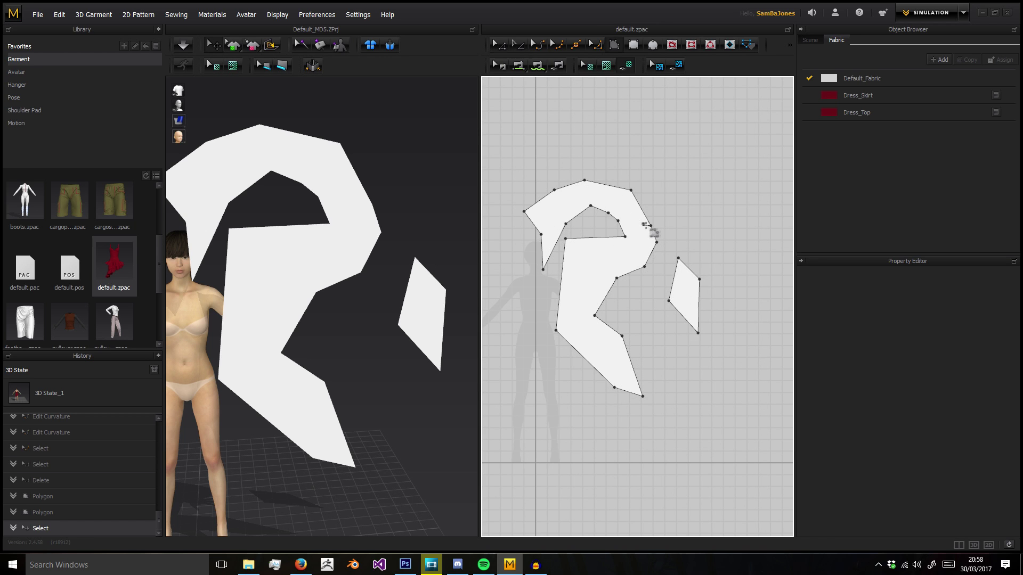
pyautogui.rightClick(650, 227)
pyautogui.click(504, 49)
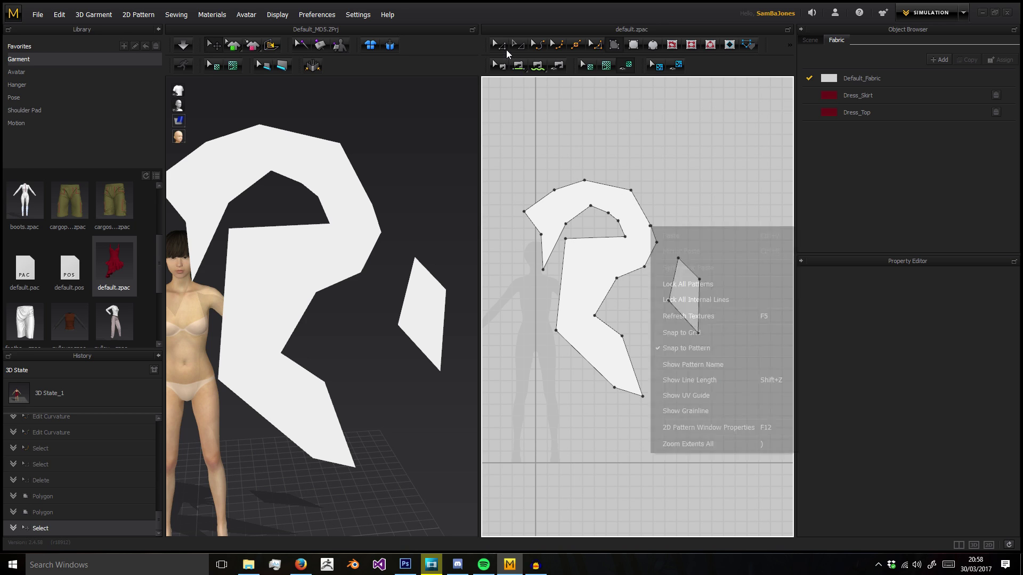
pyautogui.scroll(5, 621, 289)
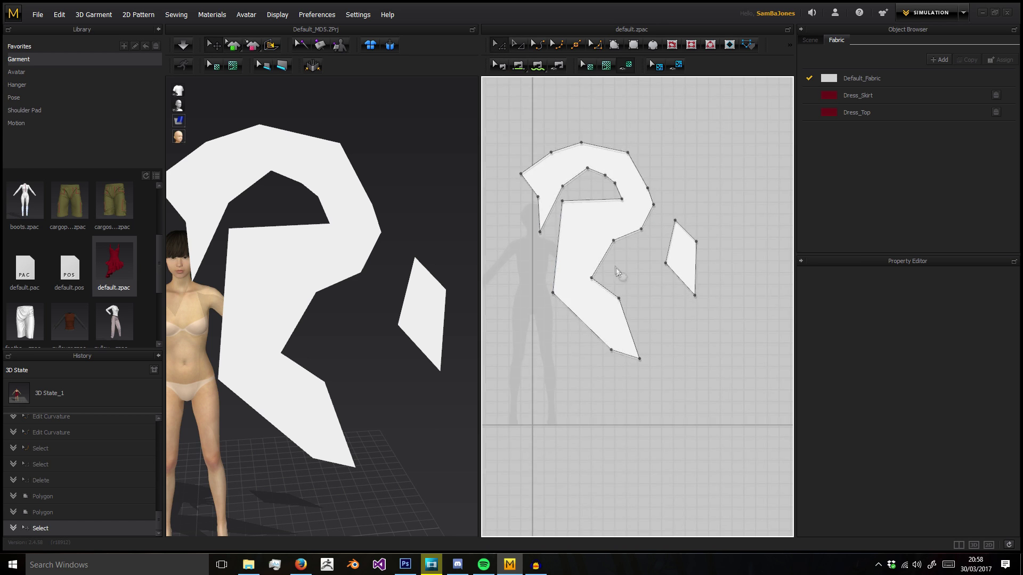
pyautogui.rightClick(613, 223)
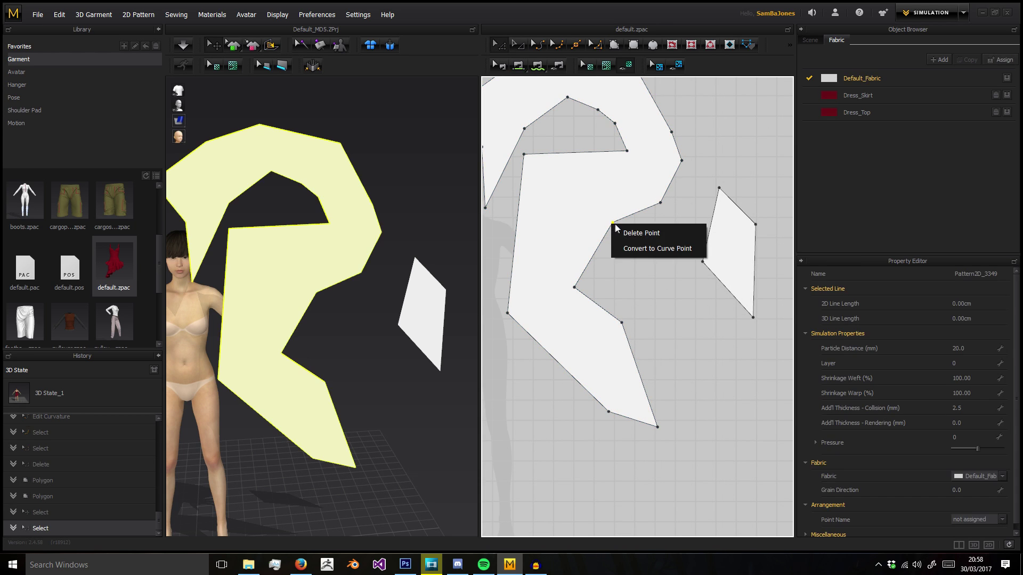
pyautogui.click(627, 233)
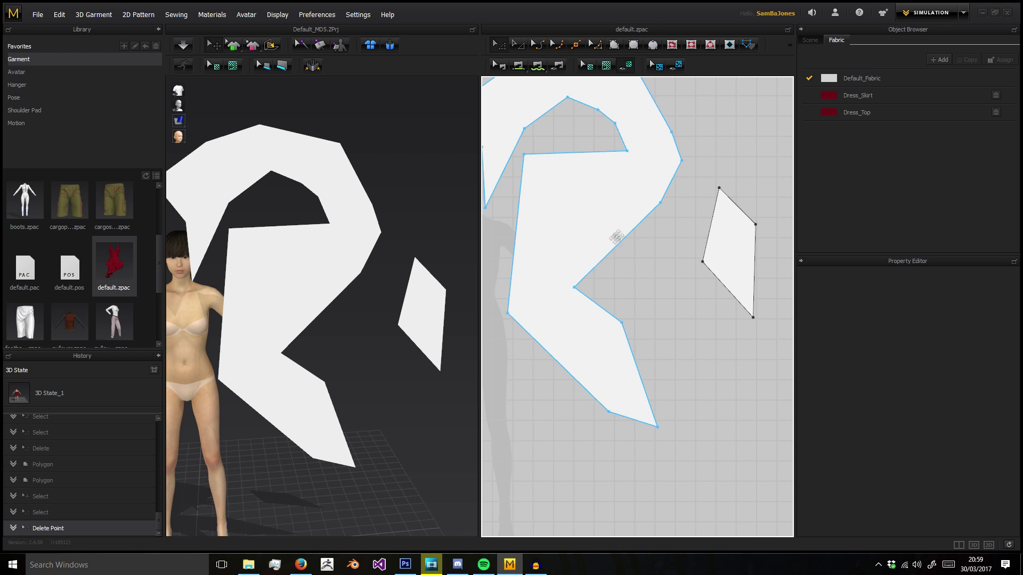
# - Convert the three outer corner points along the right side of the R-shaped piece's bowl to curve points
pyautogui.moveTo(665, 208); pyautogui.dragTo(661, 281, button='right')
pyautogui.moveTo(660, 282); pyautogui.dragTo(659, 308, button='middle')
pyautogui.scroll(2, 680, 228)
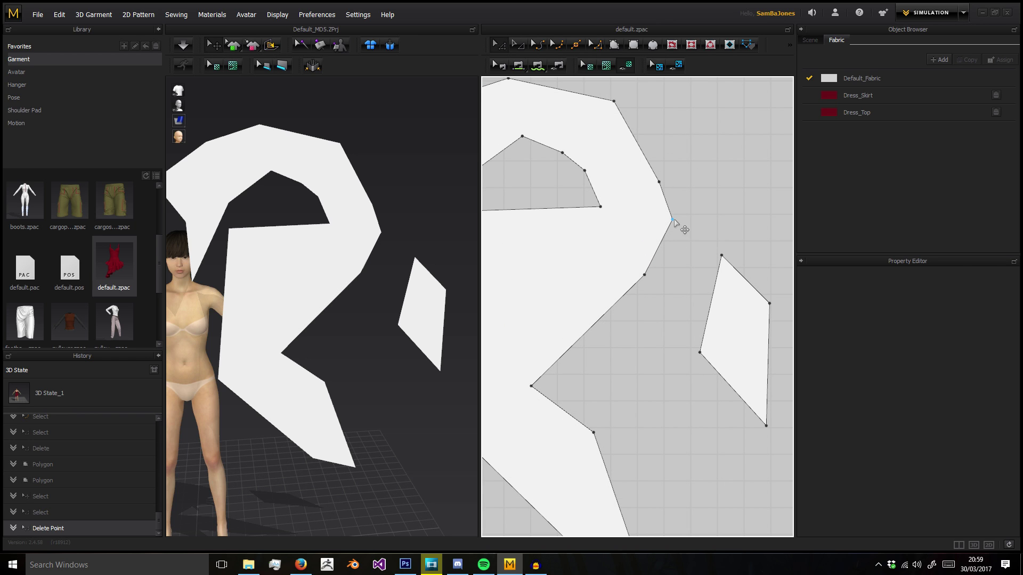
pyautogui.rightClick(673, 219)
pyautogui.click(689, 241)
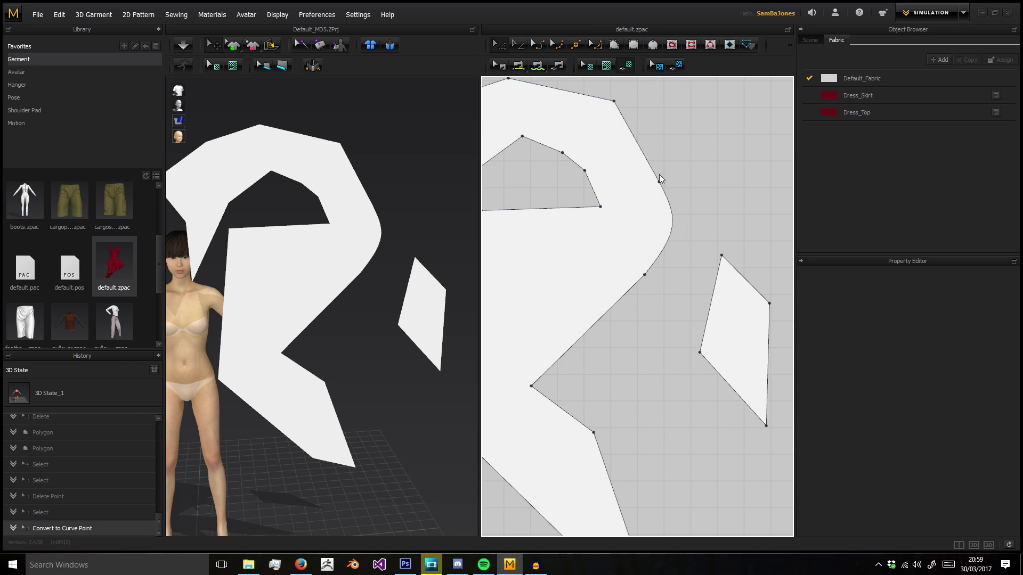
pyautogui.moveTo(666, 191); pyautogui.dragTo(705, 257, button='right')
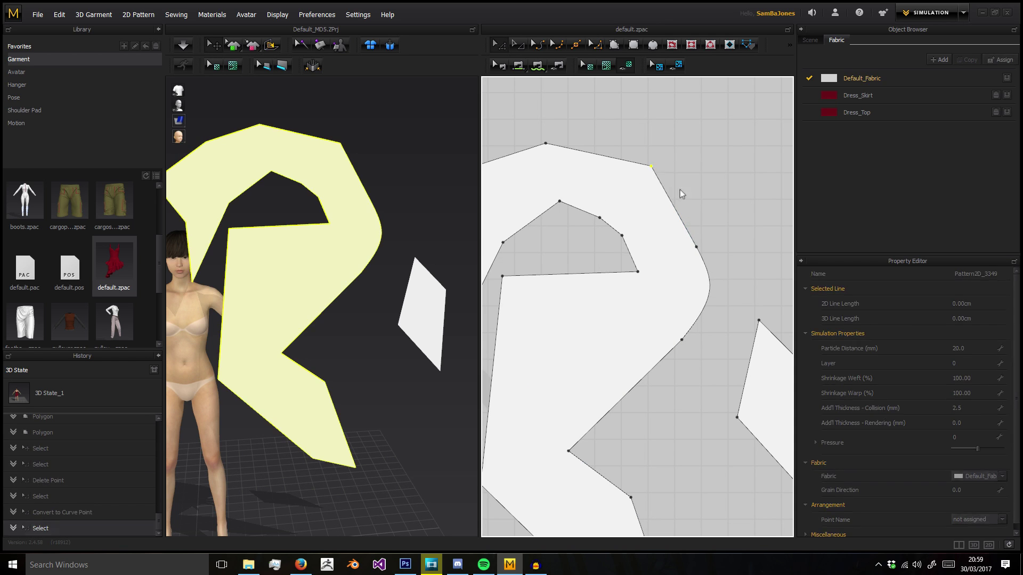
pyautogui.rightClick(696, 247)
pyautogui.click(731, 274)
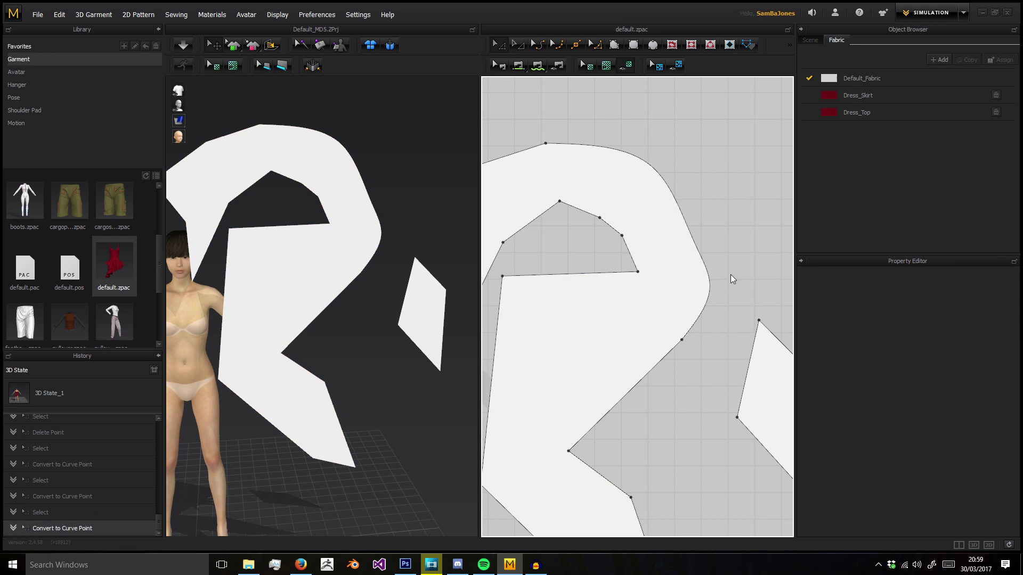
# - Convert the three upper corner points of the R-shaped piece's inner opening to curve points
pyautogui.rightClick(622, 236)
pyautogui.click(656, 256)
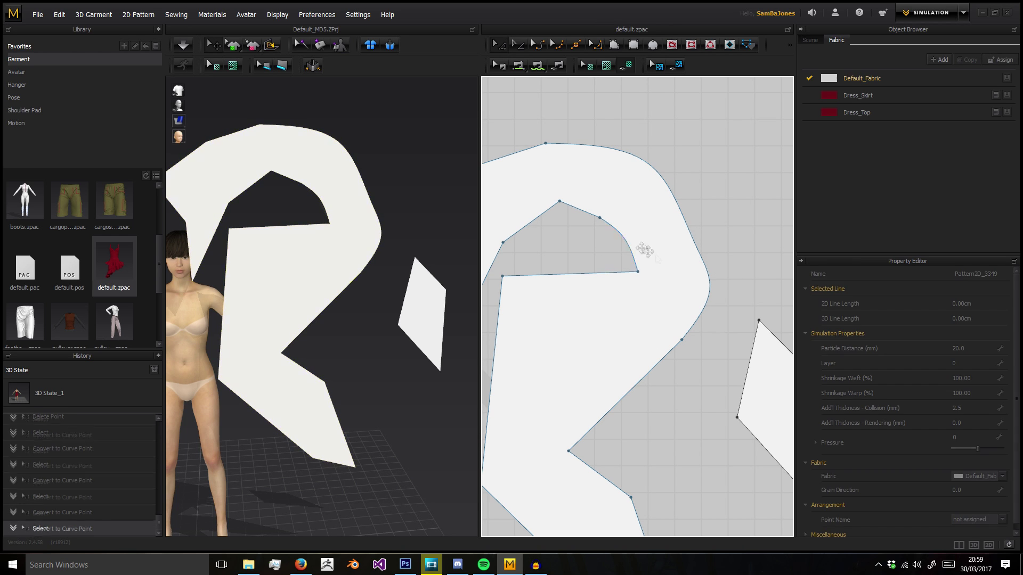
pyautogui.rightClick(600, 217)
pyautogui.click(634, 245)
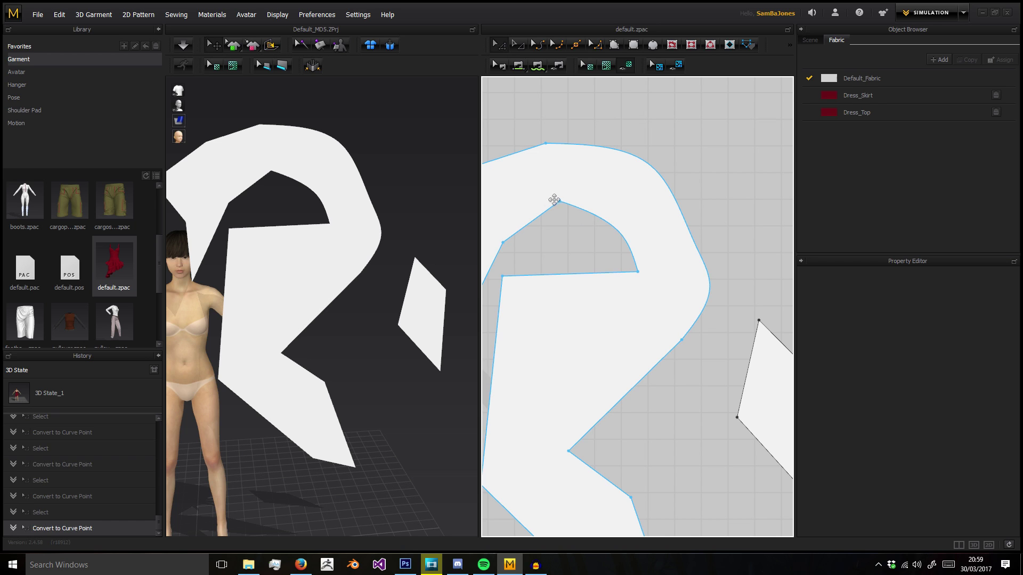
pyautogui.rightClick(559, 202)
pyautogui.click(610, 225)
# - Try drawing a freehand rectangle above the existing pieces, undo it, and cancel a 50 × 50 cm rectangle
pyautogui.scroll(-3, 589, 315)
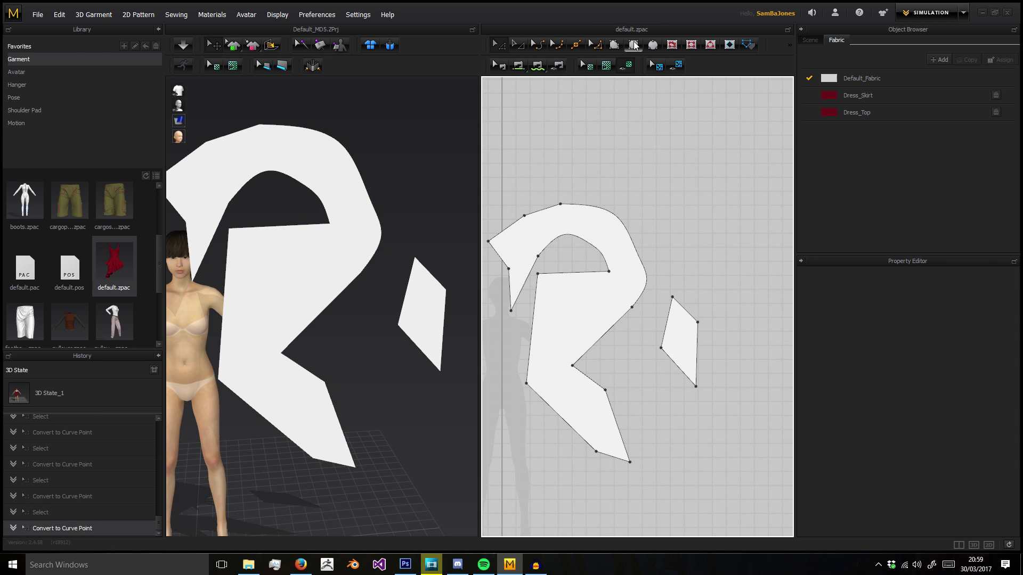
pyautogui.click(634, 45)
pyautogui.scroll(3, 599, 143)
pyautogui.moveTo(551, 132); pyautogui.dragTo(647, 237)
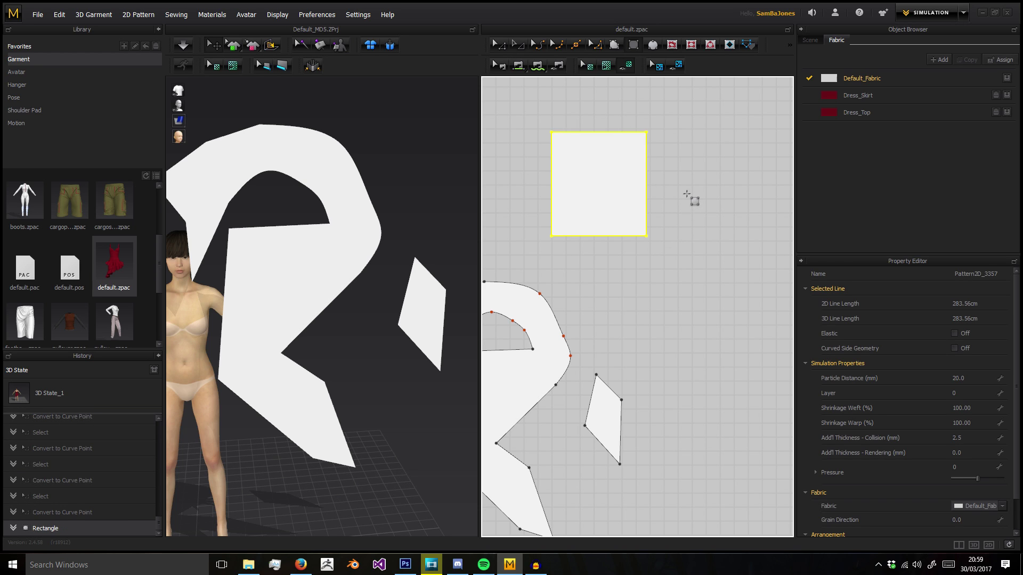
pyautogui.hotkey('ctrl', 'z')
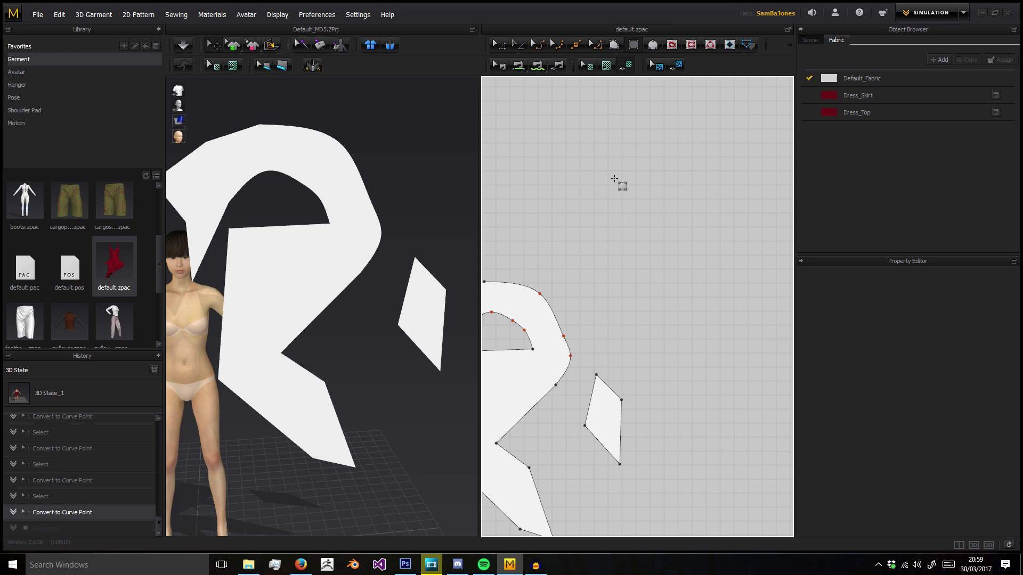
pyautogui.click(614, 178)
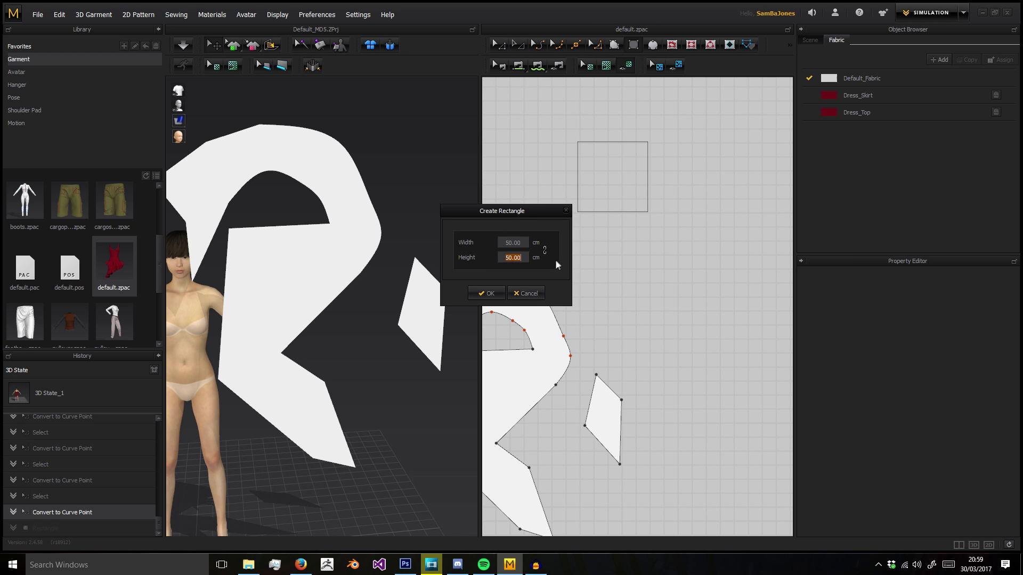
pyautogui.press('Escape')
# - Try drawing a freehand circle above the existing pieces, undo it, and create a circle 10 cm in diameter instead
pyautogui.moveTo(633, 169); pyautogui.dragTo(687, 208)
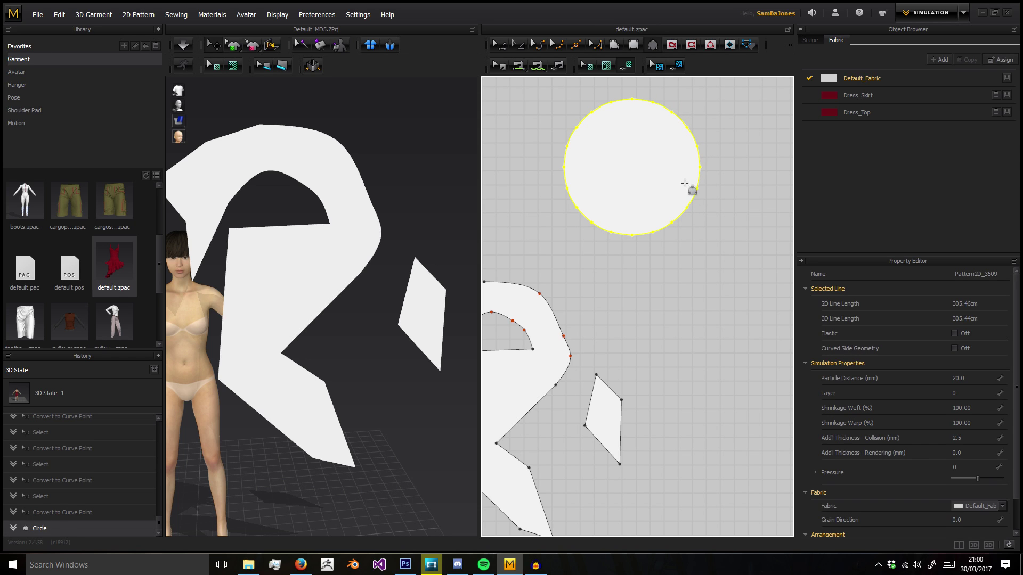
pyautogui.hotkey('ctrl', 'z')
pyautogui.moveTo(642, 183); pyautogui.dragTo(661, 230)
pyautogui.press('Escape')
pyautogui.click(616, 202)
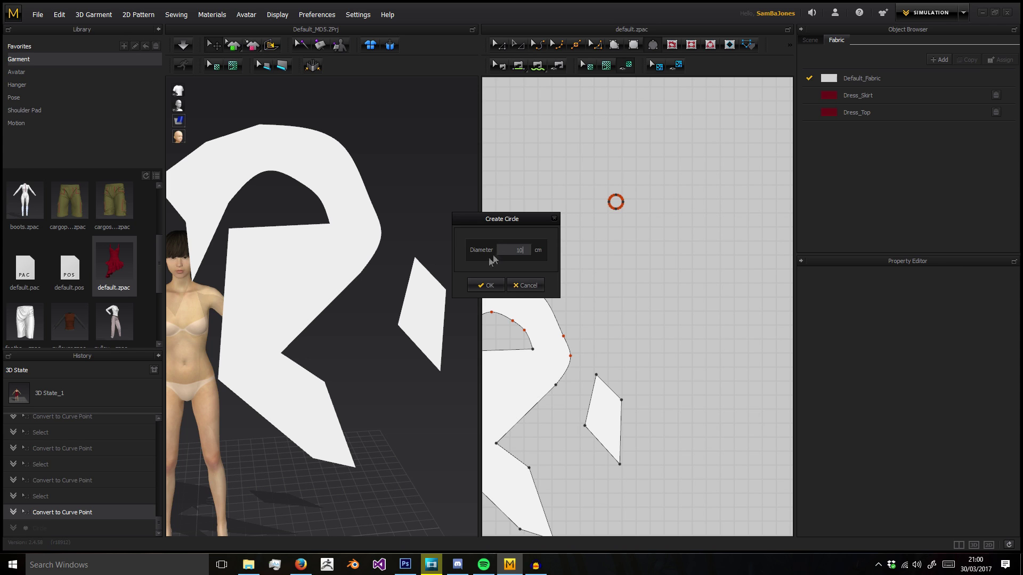
pyautogui.click(487, 286)
# - Select the 10 cm circle above the other pieces and delete it
pyautogui.press('a')
pyautogui.click(598, 160)
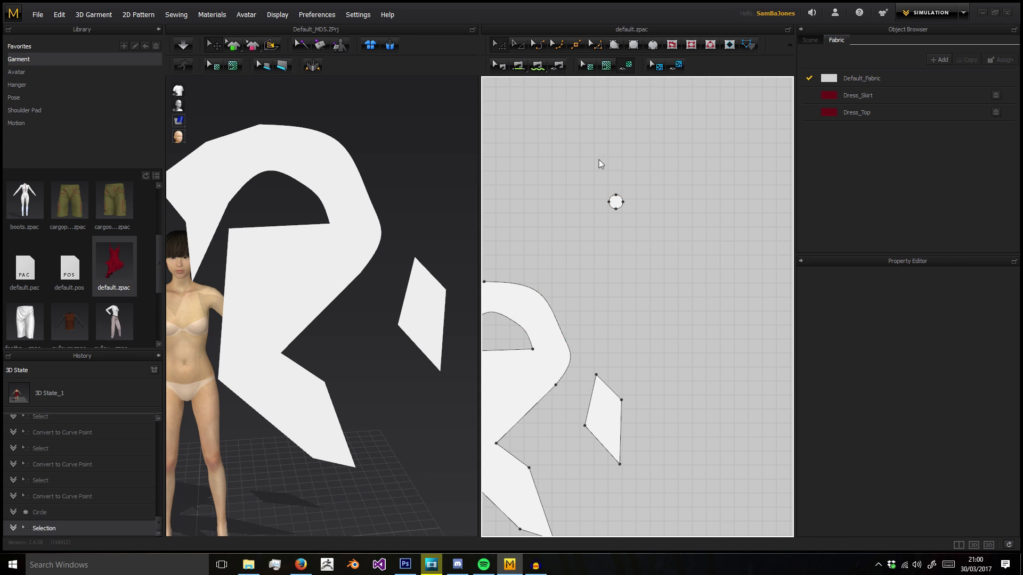
pyautogui.moveTo(639, 242); pyautogui.dragTo(638, 242)
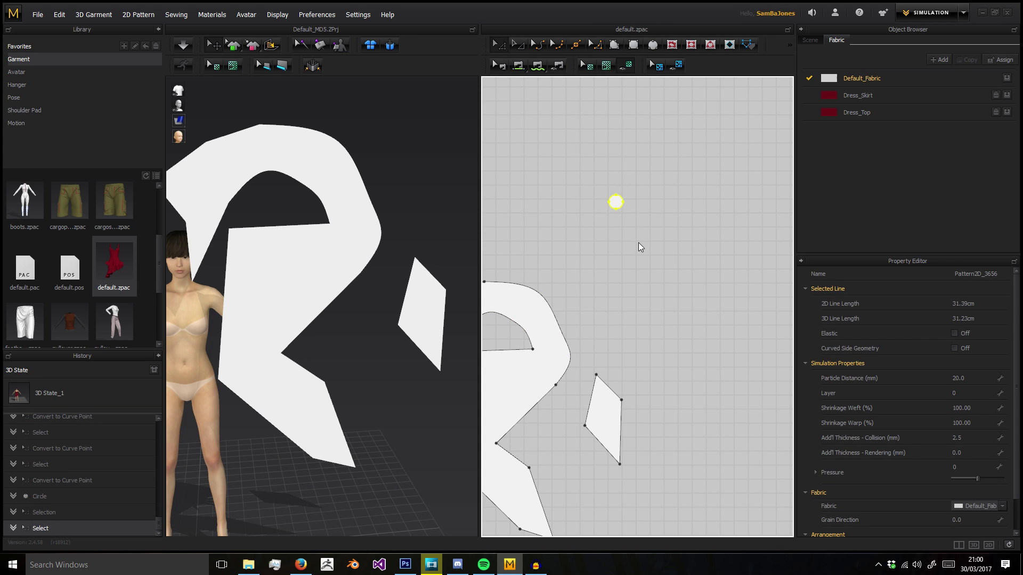
pyautogui.click(597, 158)
pyautogui.moveTo(596, 158); pyautogui.dragTo(661, 255)
pyautogui.press('Delete')
pyautogui.moveTo(597, 356); pyautogui.dragTo(659, 248, button='middle')
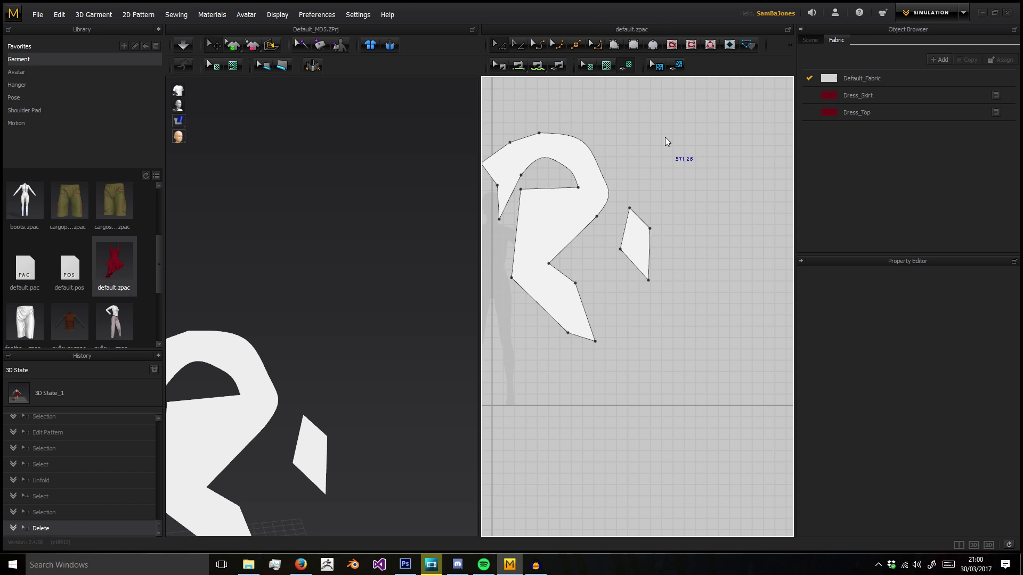
# - Try to load the 4r6 image from the Downloads folder as a graphic for the pattern
pyautogui.click(605, 68)
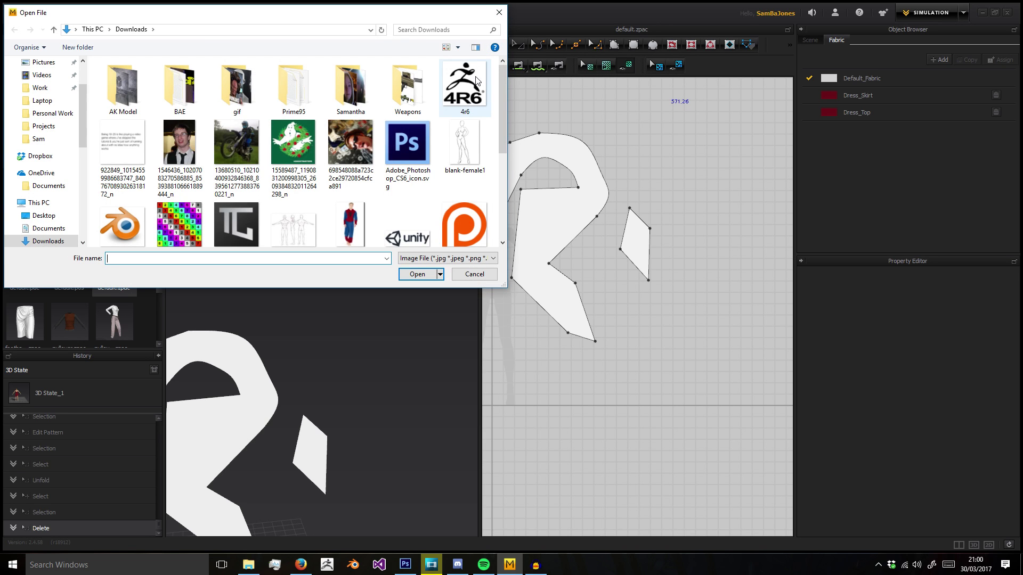
pyautogui.doubleClick(477, 81)
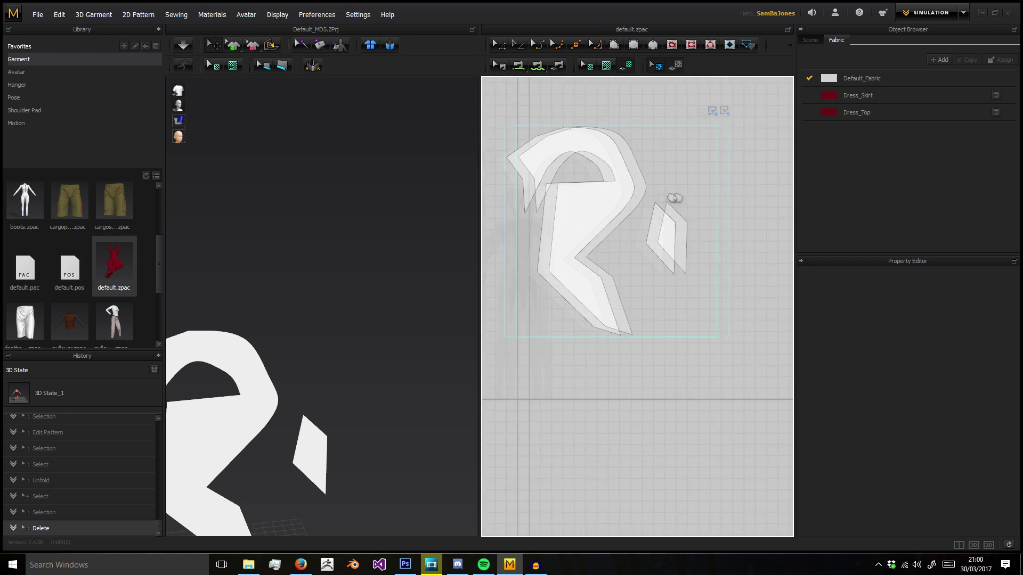
# - View the pattern pieces in the UV layout, and select and slightly nudge the small four-sided piece there
pyautogui.moveTo(675, 198); pyautogui.dragTo(692, 198, button='middle')
pyautogui.scroll(2, 660, 167)
pyautogui.scroll(-4, 659, 167)
pyautogui.moveTo(696, 162); pyautogui.dragTo(647, 182, button='middle')
pyautogui.scroll(1, 666, 87)
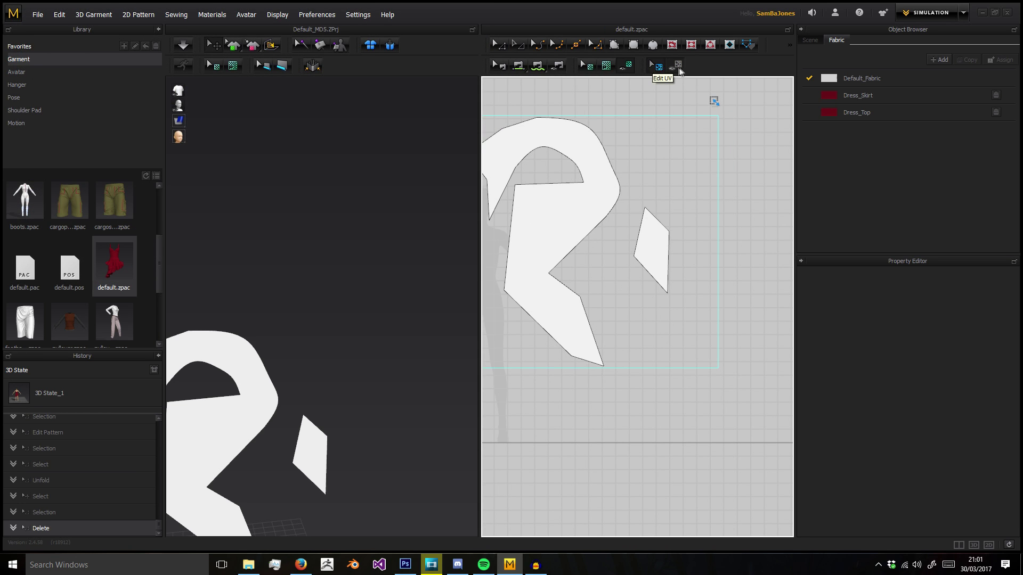
pyautogui.scroll(-3, 619, 192)
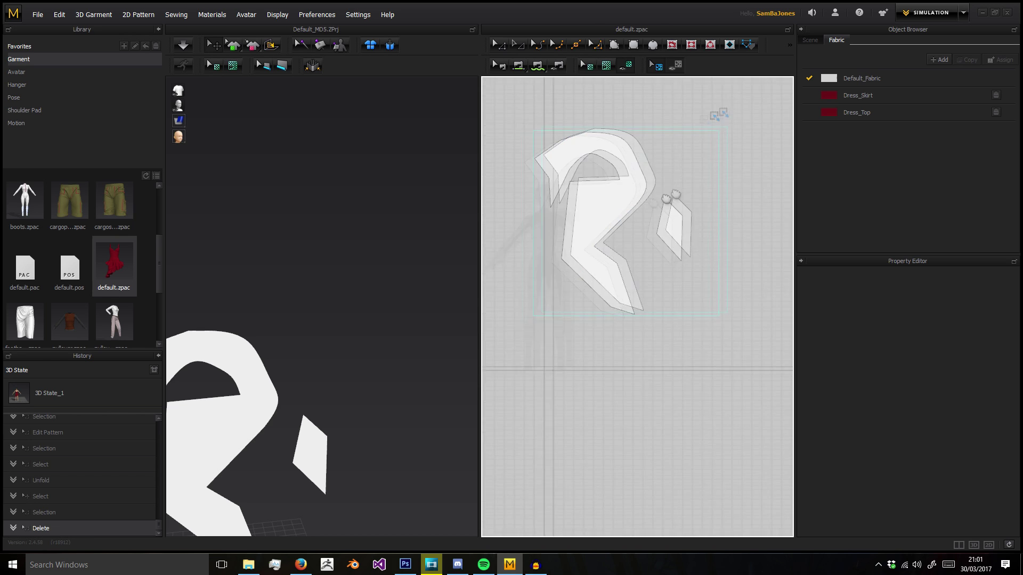
pyautogui.click(635, 248)
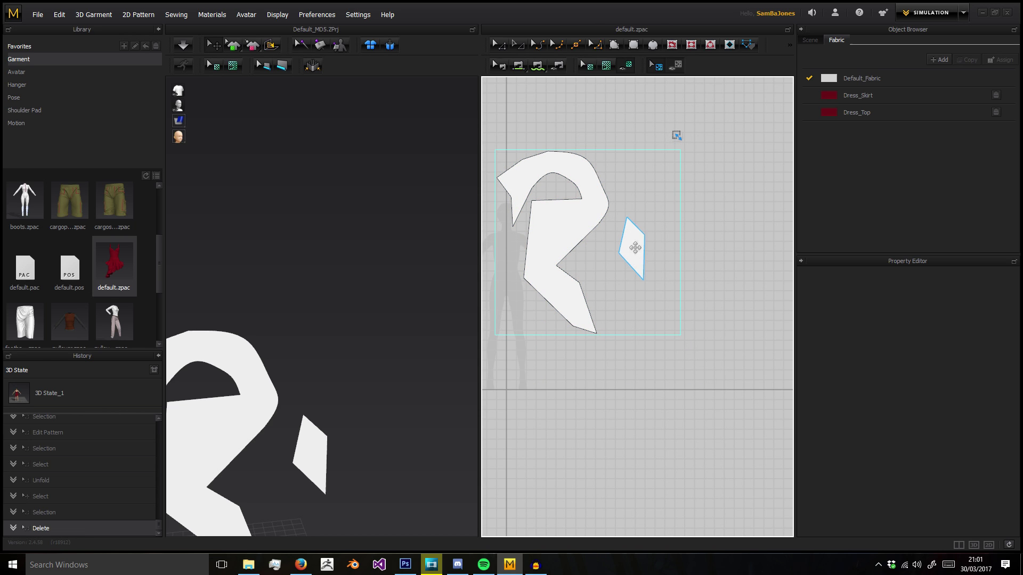
pyautogui.moveTo(637, 248)
pyautogui.mouseDown()
pyautogui.moveTo(664, 252)
pyautogui.moveTo(637, 247)
pyautogui.mouseUp()
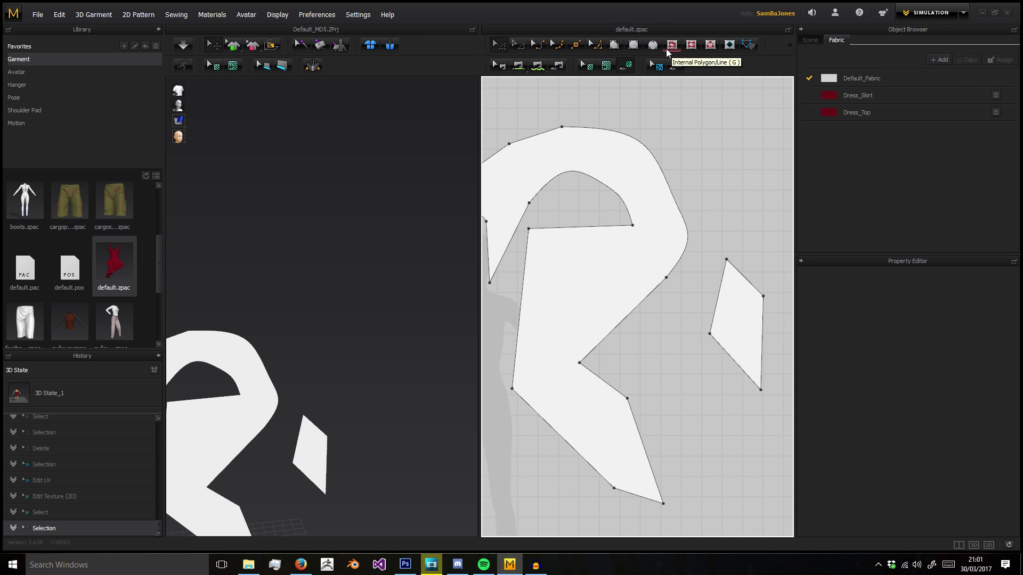
# - Try to start an internal polygon in the empty area outside the R-shaped piece
pyautogui.click(672, 46)
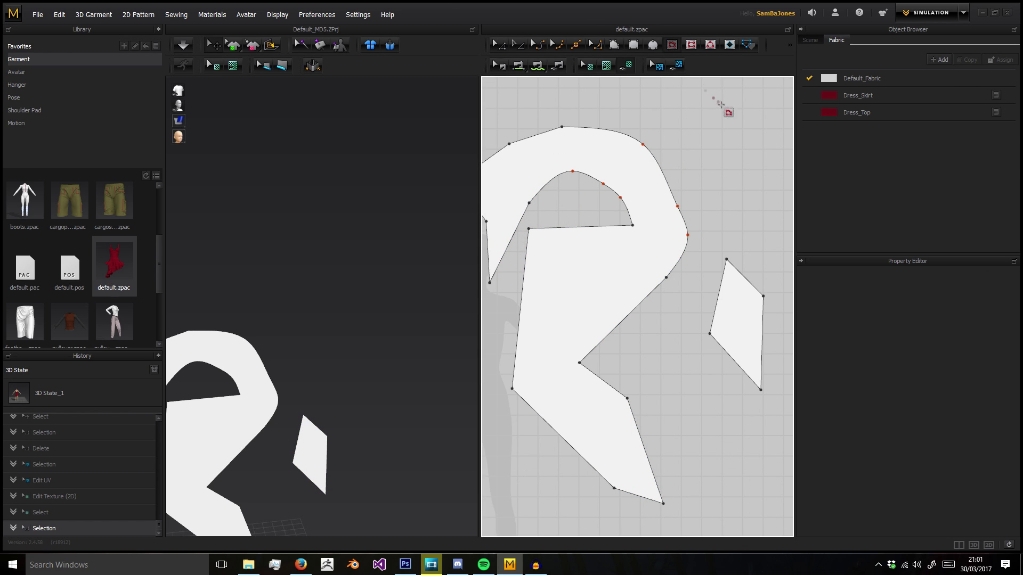
pyautogui.moveTo(721, 104); pyautogui.dragTo(669, 135, button='right')
pyautogui.click(630, 129)
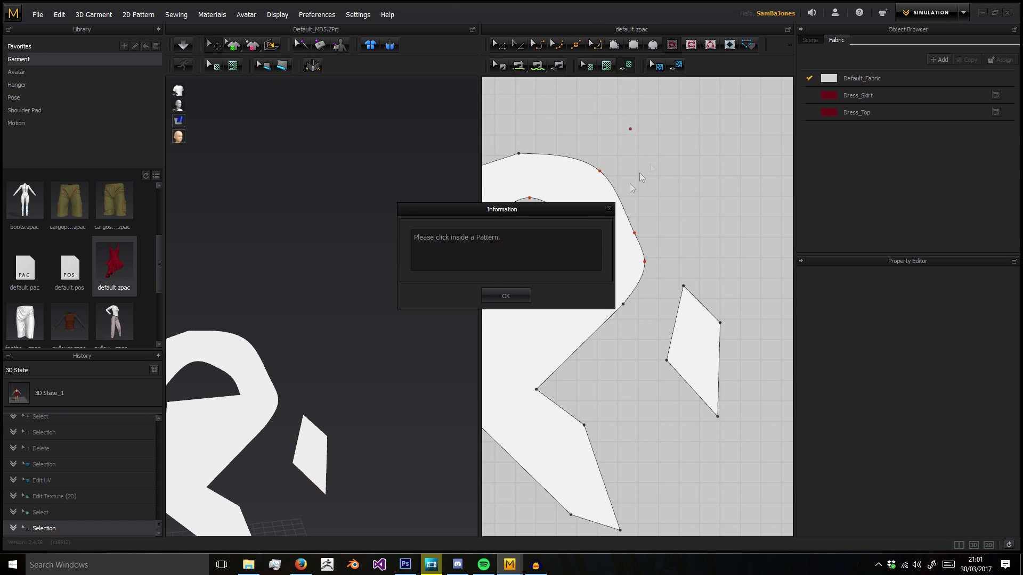
pyautogui.click(506, 296)
pyautogui.click(606, 122)
pyautogui.click(506, 297)
# - Draw a closed triangular internal polygon inside the R-shaped piece, below its inner opening, and check it in 3D
pyautogui.moveTo(541, 277); pyautogui.dragTo(608, 185, button='middle')
pyautogui.click(563, 272)
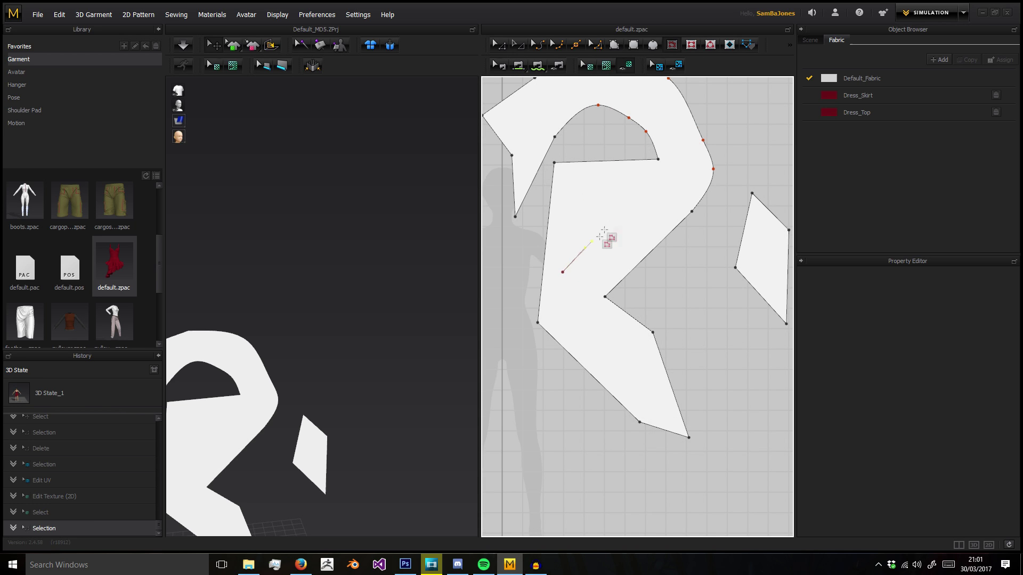
pyautogui.click(628, 191)
pyautogui.click(690, 184)
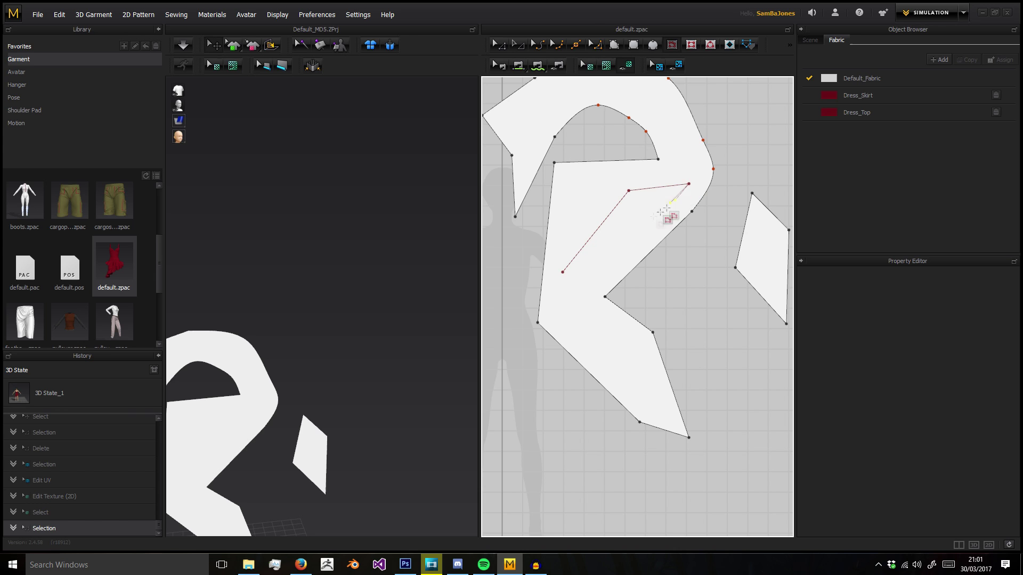
pyautogui.click(563, 272)
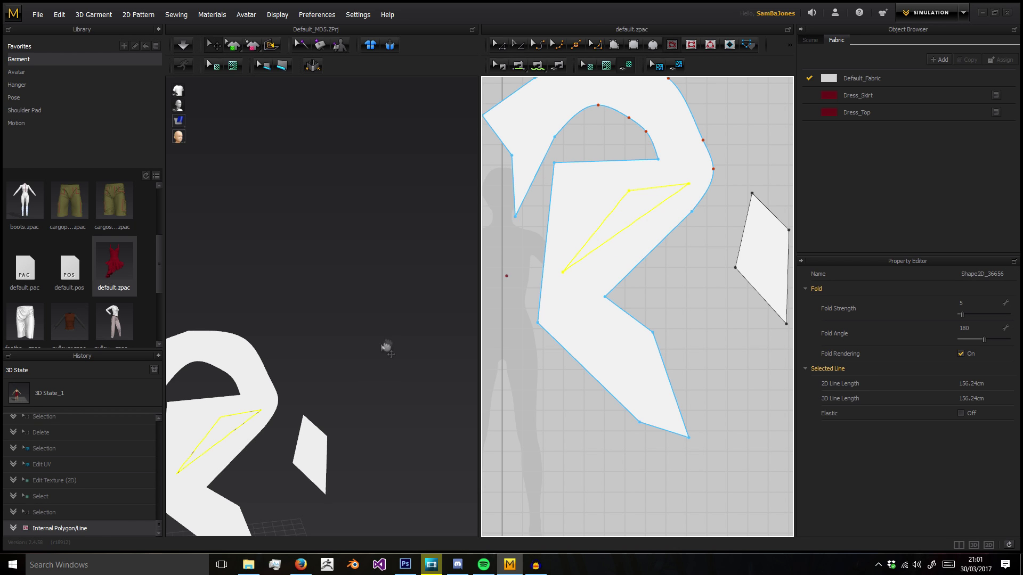
pyautogui.scroll(5, 247, 267)
pyautogui.scroll(3, 366, 233)
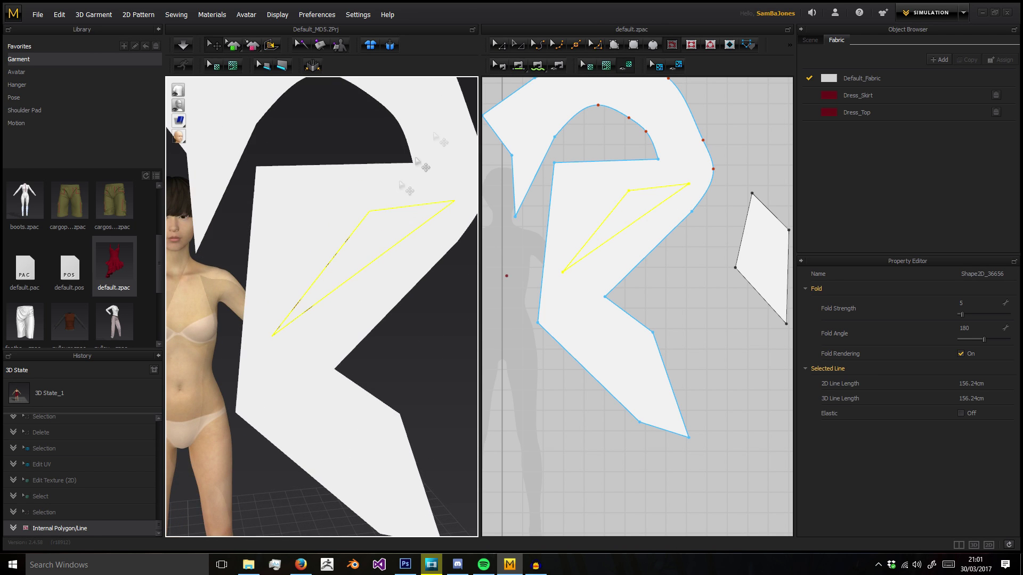
pyautogui.click(686, 247)
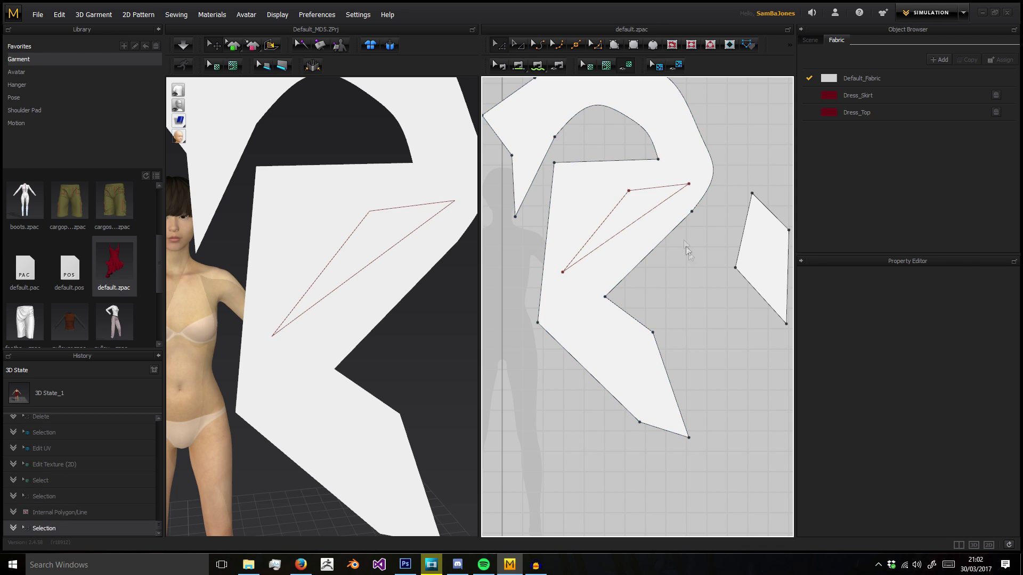
# - Try to cut the R-shaped piece along a single edge of the internal triangle
pyautogui.rightClick(622, 201)
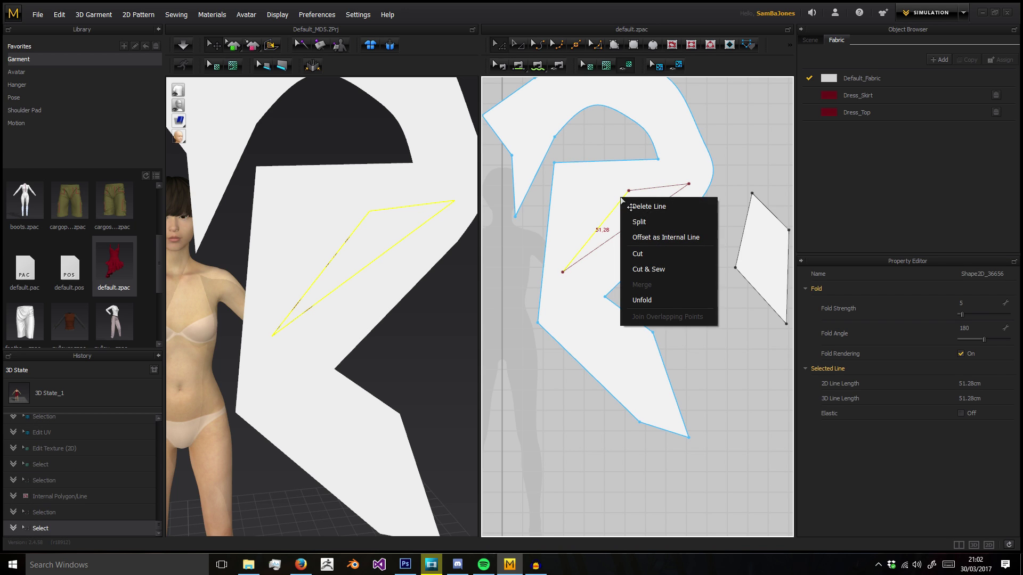
pyautogui.click(661, 255)
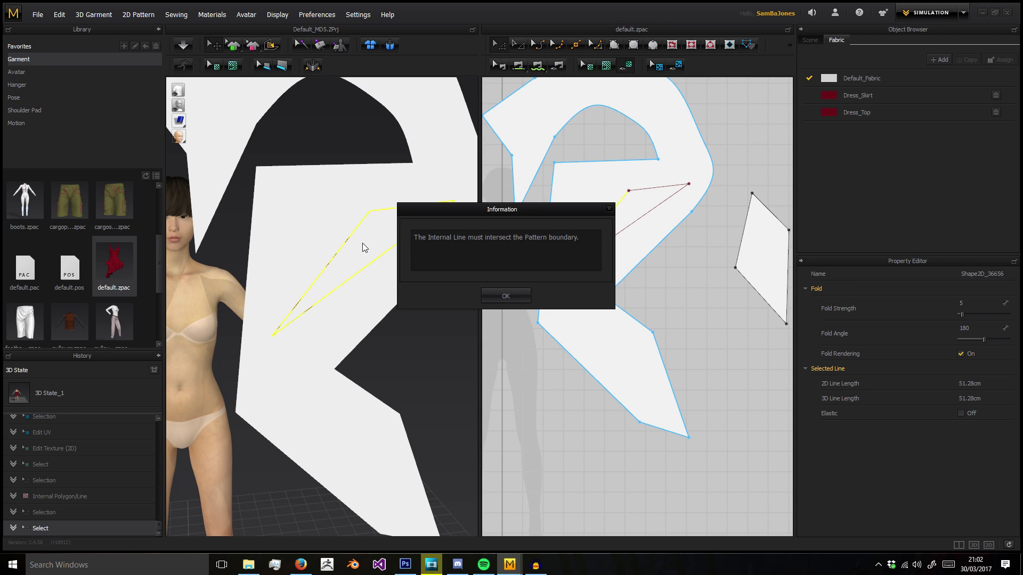
pyautogui.click(516, 293)
# - Cut the whole internal triangle out of the R-shaped piece and move it into the empty area beyond the R's outer curve
pyautogui.rightClick(632, 210)
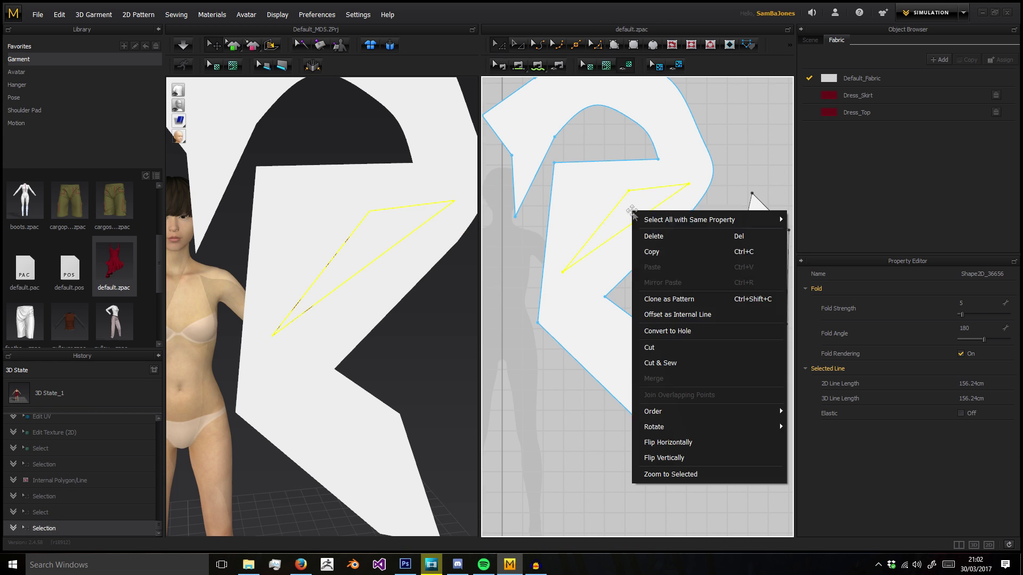
pyautogui.click(668, 344)
pyautogui.click(622, 221)
pyautogui.moveTo(621, 222); pyautogui.dragTo(530, 267, button='middle')
pyautogui.moveTo(529, 267); pyautogui.dragTo(701, 143)
# - Move the cut-out triangular piece away from the R-shaped piece in the 3D view
pyautogui.click(433, 306)
pyautogui.moveTo(433, 306); pyautogui.dragTo(450, 208, button='middle')
pyautogui.click(438, 200)
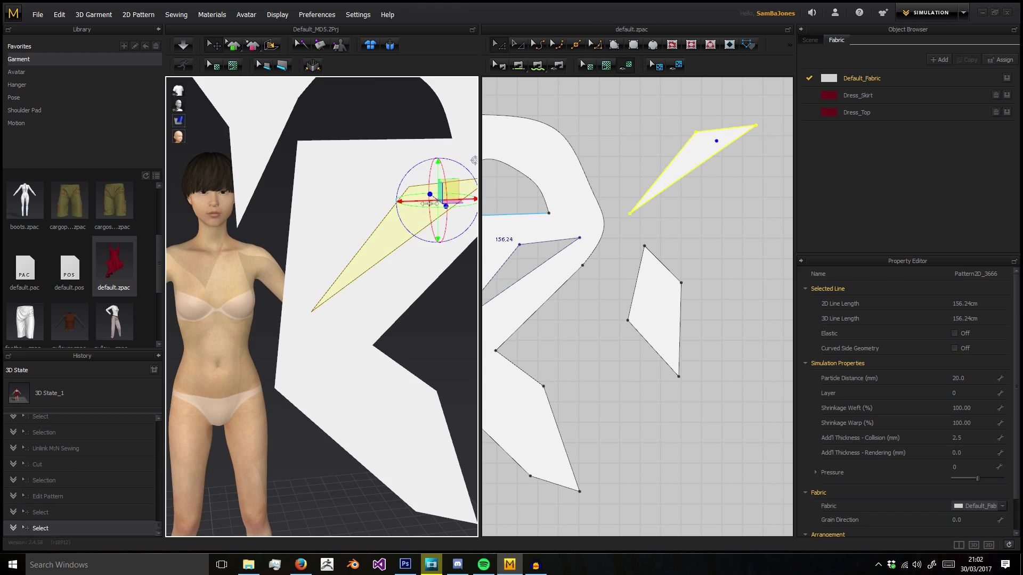
pyautogui.moveTo(438, 200); pyautogui.dragTo(407, 240, button='right')
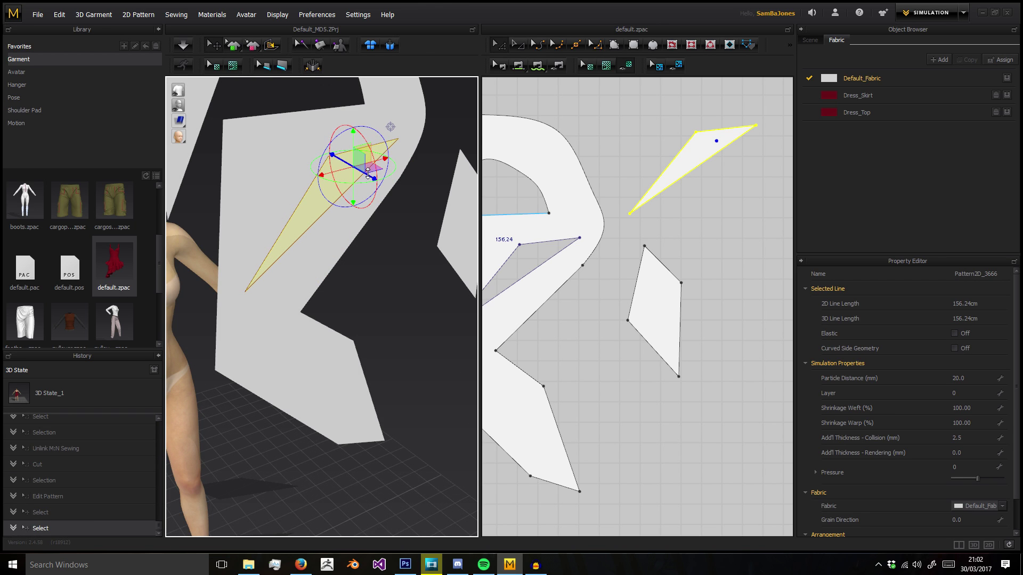
pyautogui.moveTo(372, 177); pyautogui.dragTo(439, 195)
pyautogui.click(420, 247)
# - Draw a small freehand internal rectangle inside the four-sided piece, and cancel a 10 × 10 cm one on the R-shaped piece
pyautogui.scroll(-3, 605, 144)
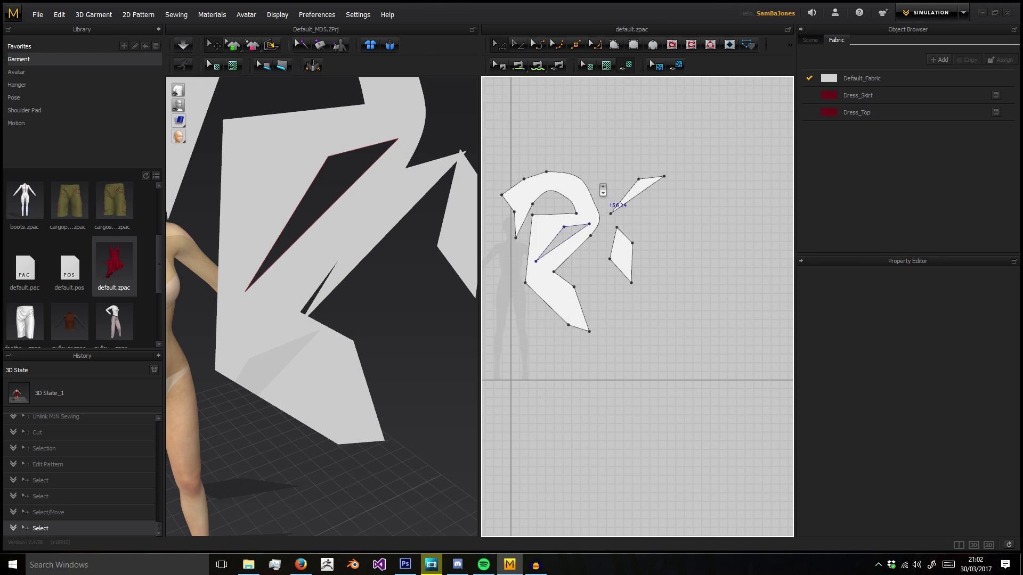
pyautogui.moveTo(630, 153); pyautogui.dragTo(659, 145, button='middle')
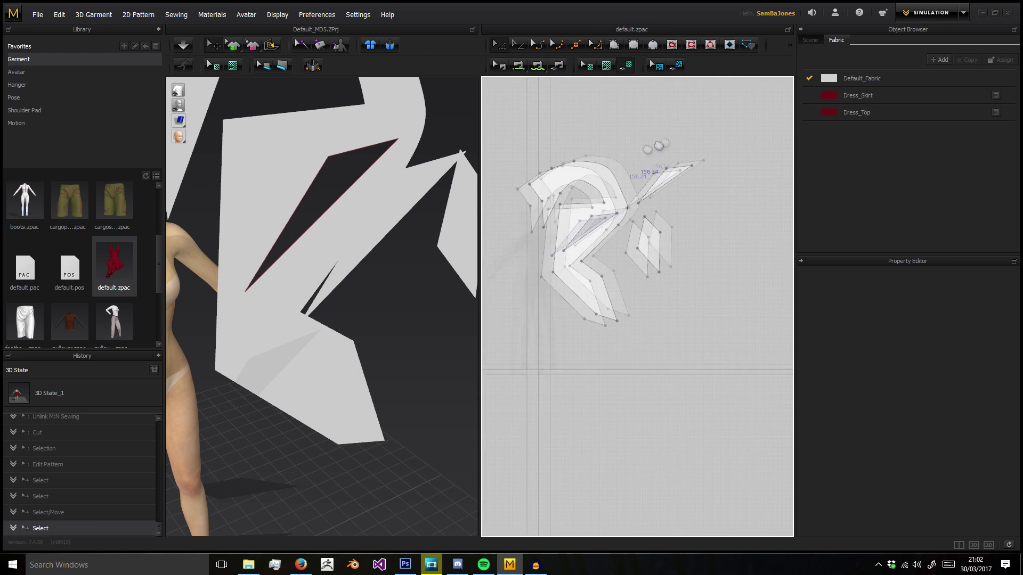
pyautogui.click(692, 48)
pyautogui.scroll(3, 689, 91)
pyautogui.moveTo(673, 242); pyautogui.dragTo(579, 89, button='middle')
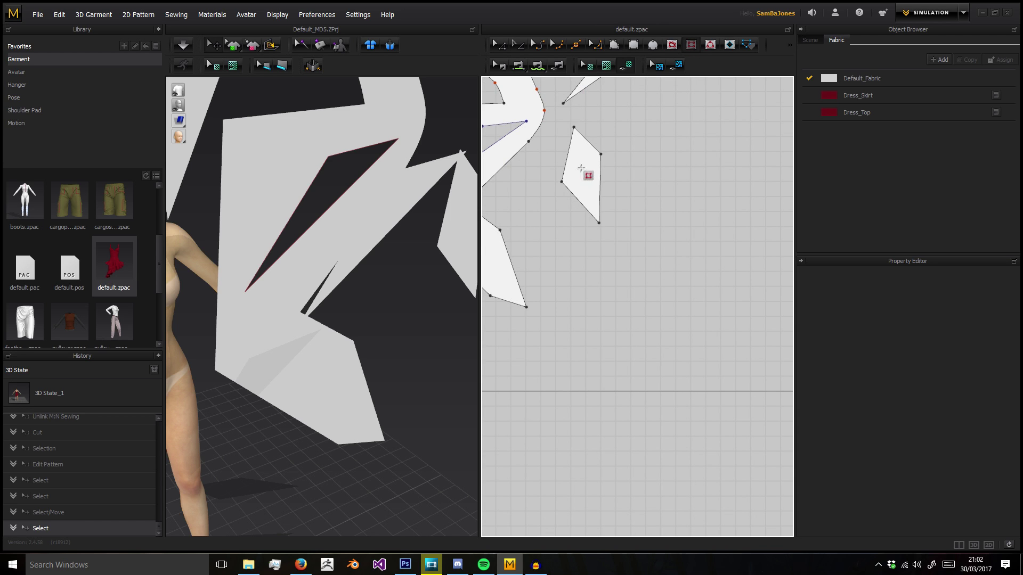
pyautogui.moveTo(572, 160); pyautogui.dragTo(589, 181)
pyautogui.moveTo(565, 189); pyautogui.dragTo(653, 192, button='middle')
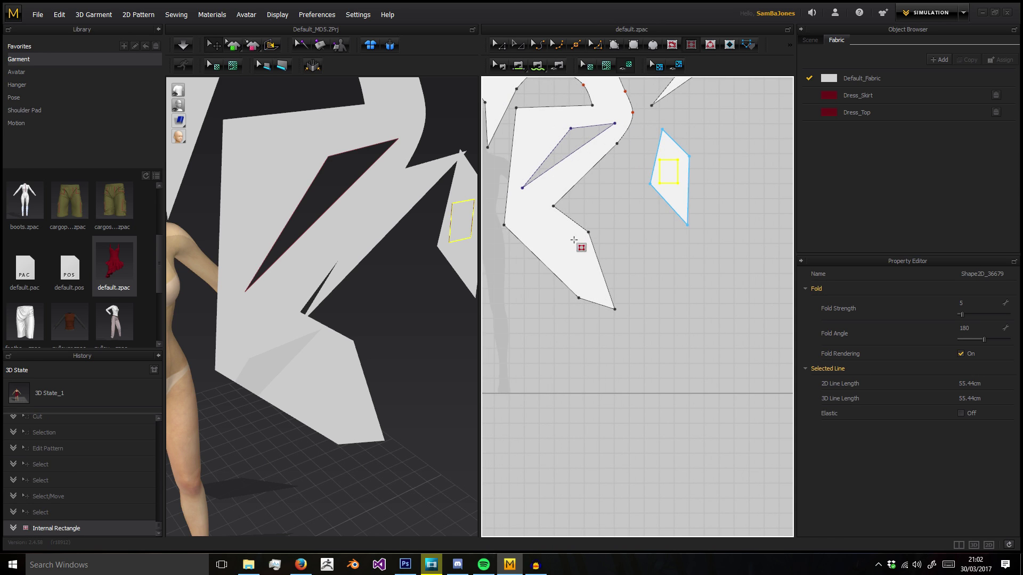
pyautogui.click(573, 239)
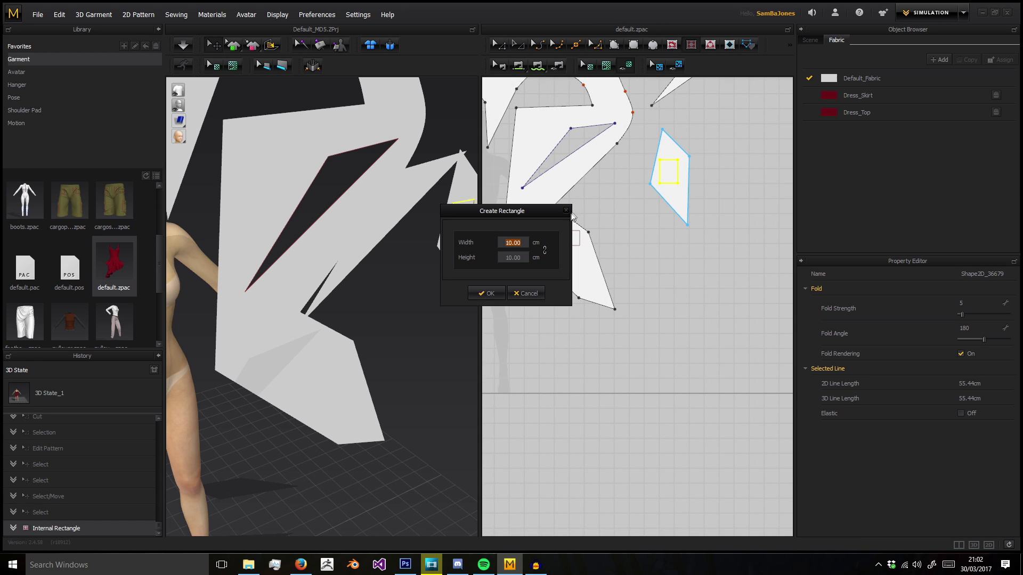
pyautogui.click(566, 212)
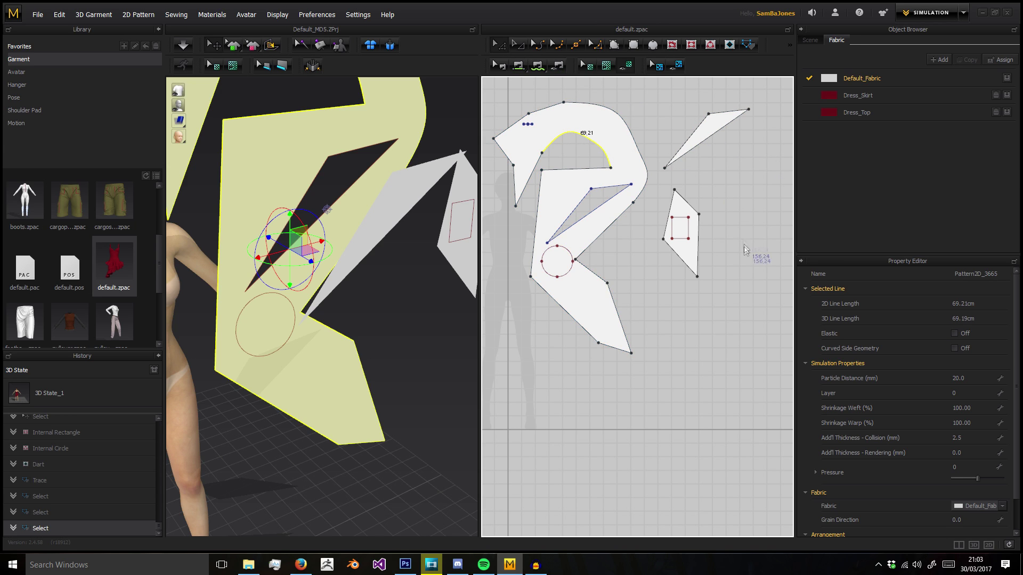
# - Try Elastic and Curved Side Geometry on the curved edge of the R-shaped piece's inner opening, switching each off again
pyautogui.click(956, 334)
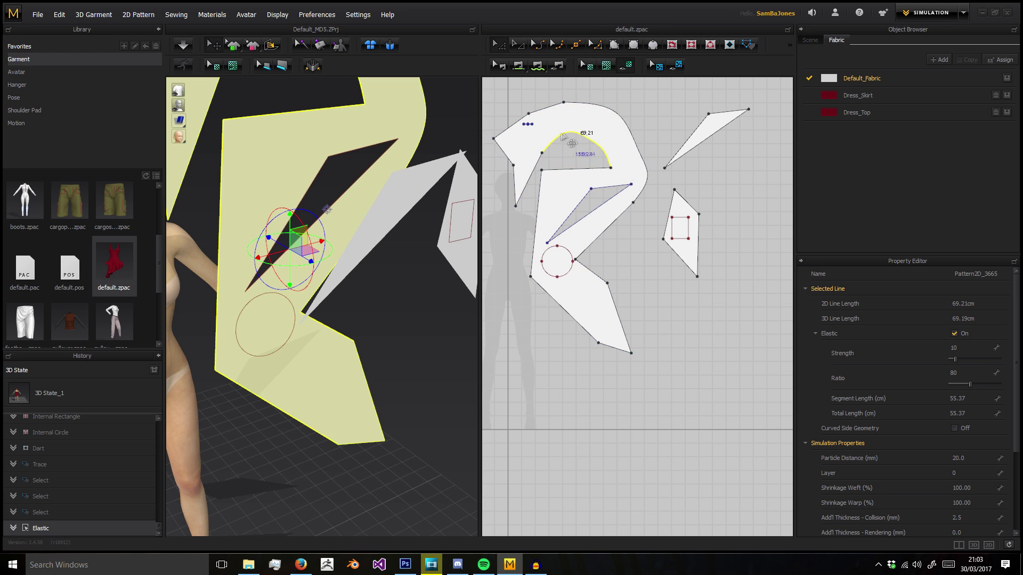
pyautogui.click(955, 333)
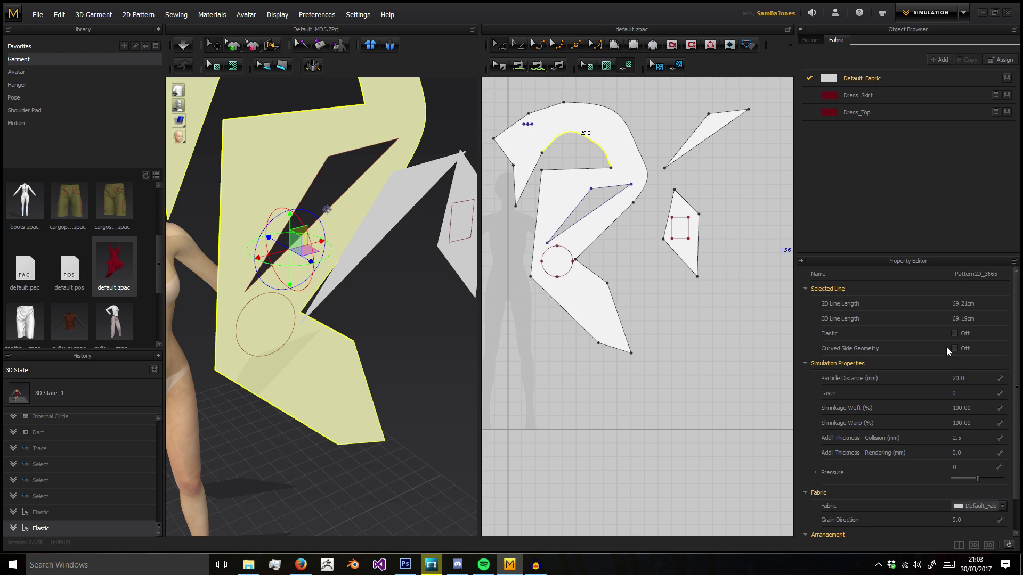
pyautogui.click(954, 349)
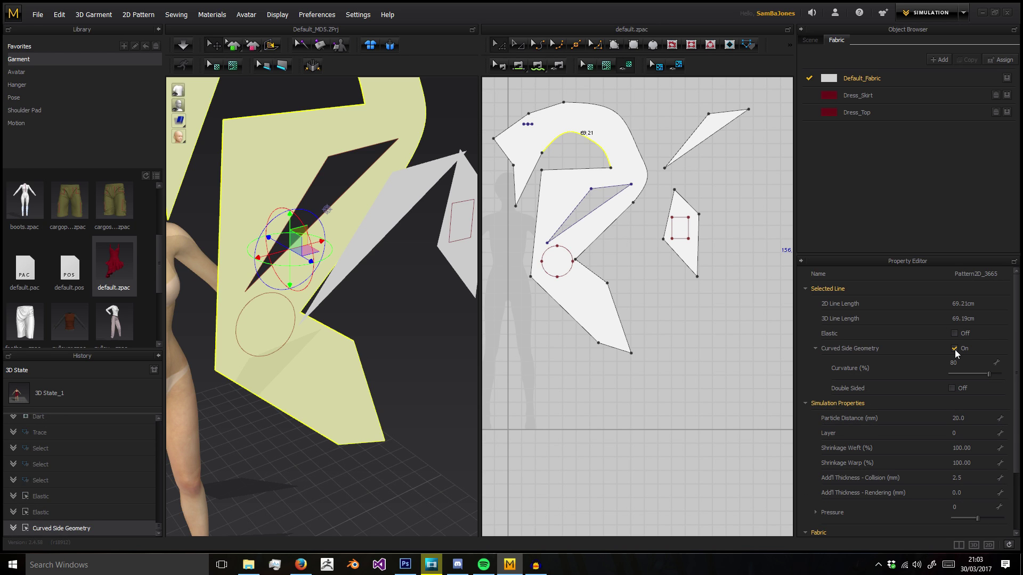
pyautogui.click(955, 349)
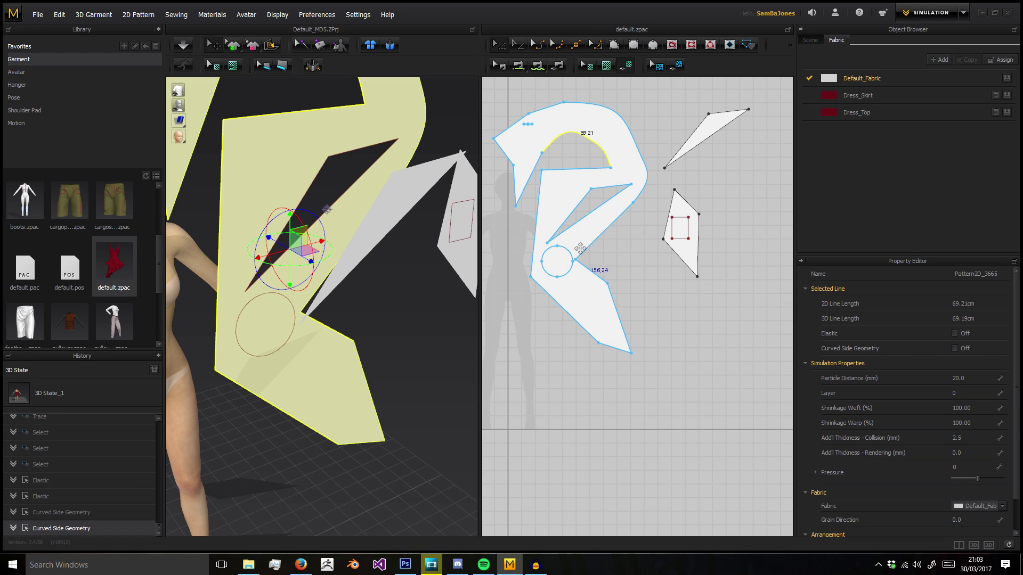
pyautogui.scroll(-1, 904, 359)
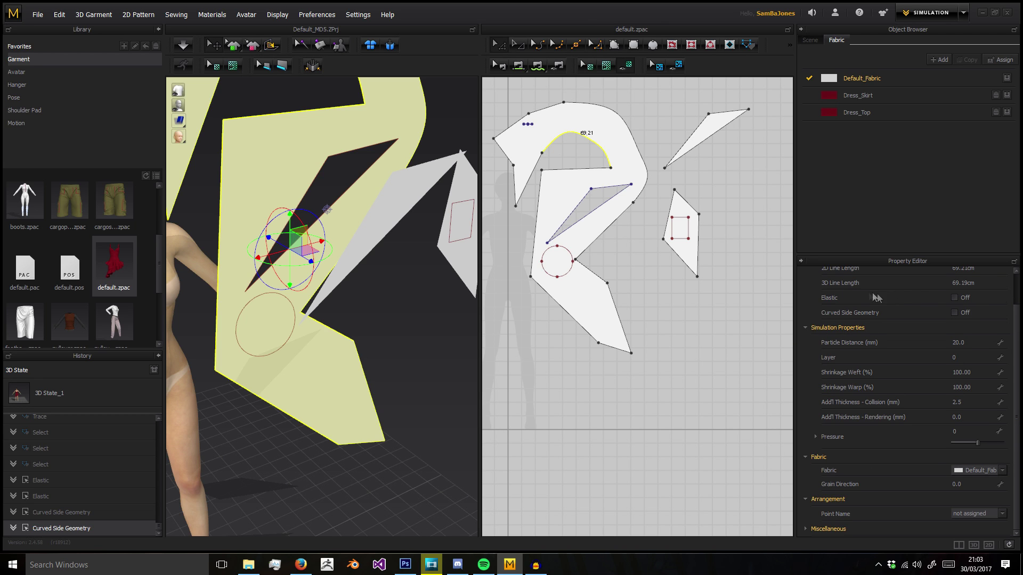
pyautogui.scroll(1, 830, 292)
pyautogui.scroll(-1, 650, 309)
pyautogui.moveTo(650, 309); pyautogui.dragTo(618, 358, button='middle')
pyautogui.click(615, 293)
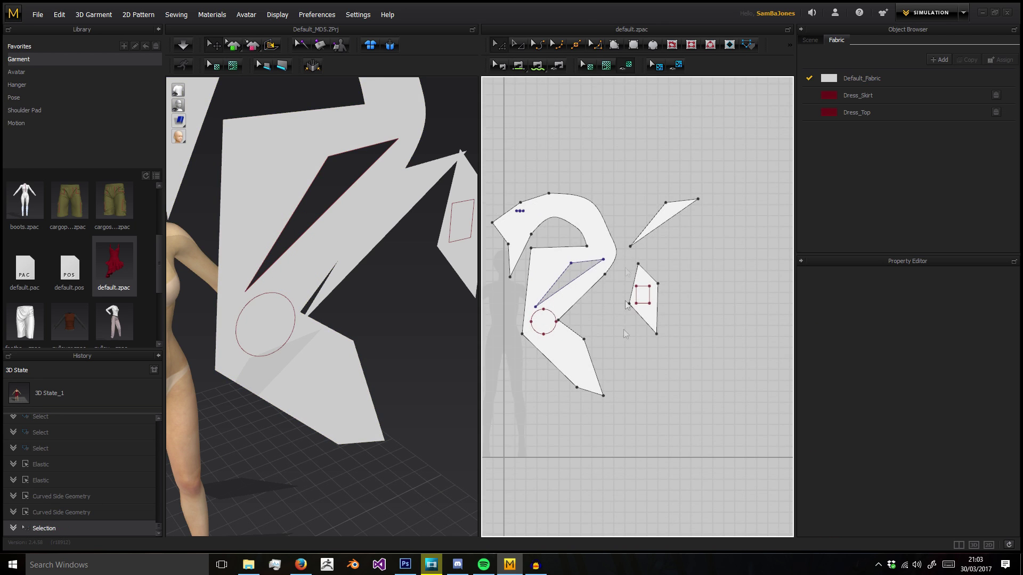
# - Sew the R-shaped piece's outer curved edge to the nearer long edge of the triangular piece with Segment Sewing
pyautogui.click(516, 71)
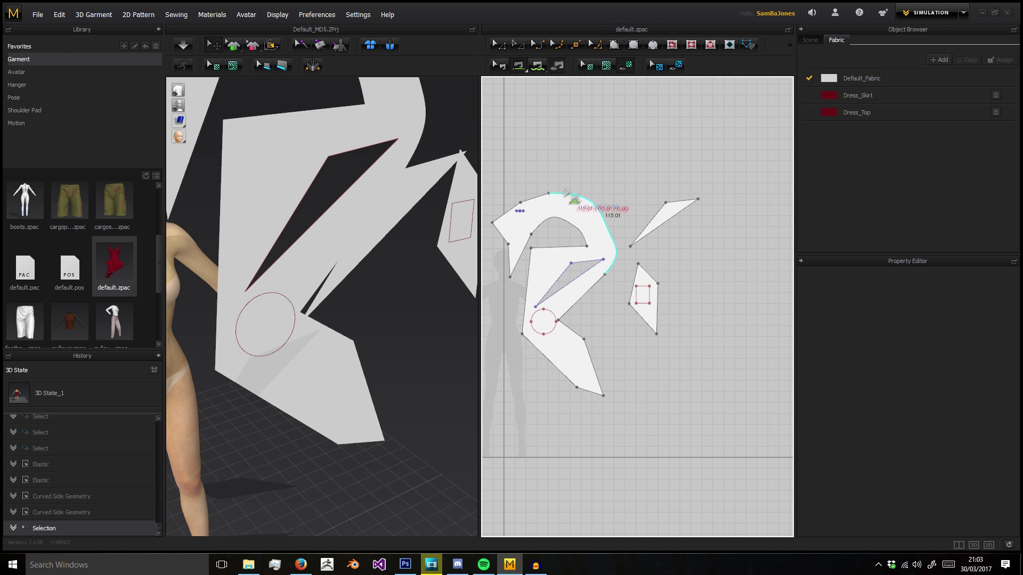
pyautogui.scroll(-3, 560, 196)
pyautogui.scroll(6, 560, 196)
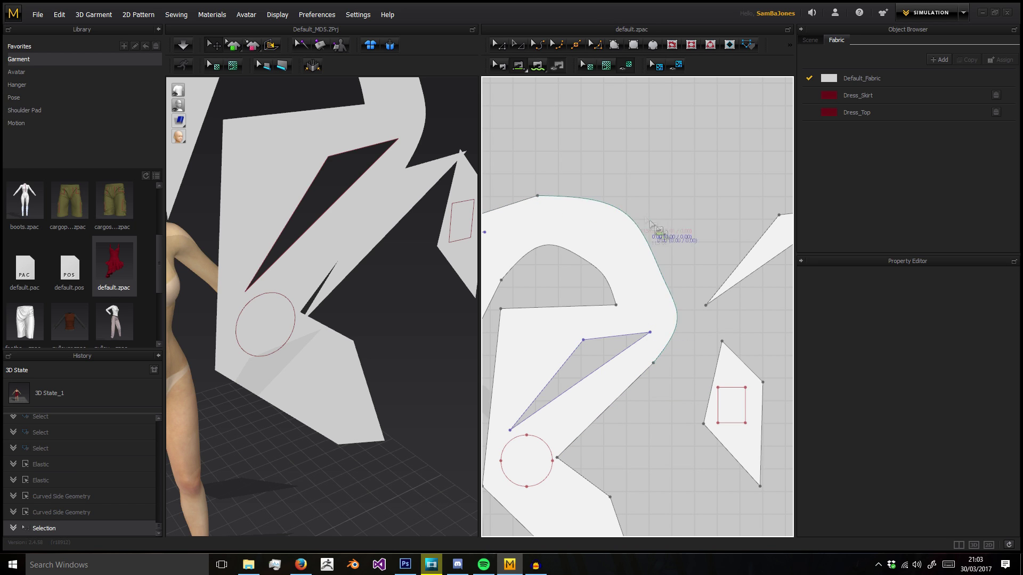
pyautogui.click(587, 201)
pyautogui.moveTo(722, 234); pyautogui.dragTo(566, 244, button='middle')
pyautogui.click(613, 238)
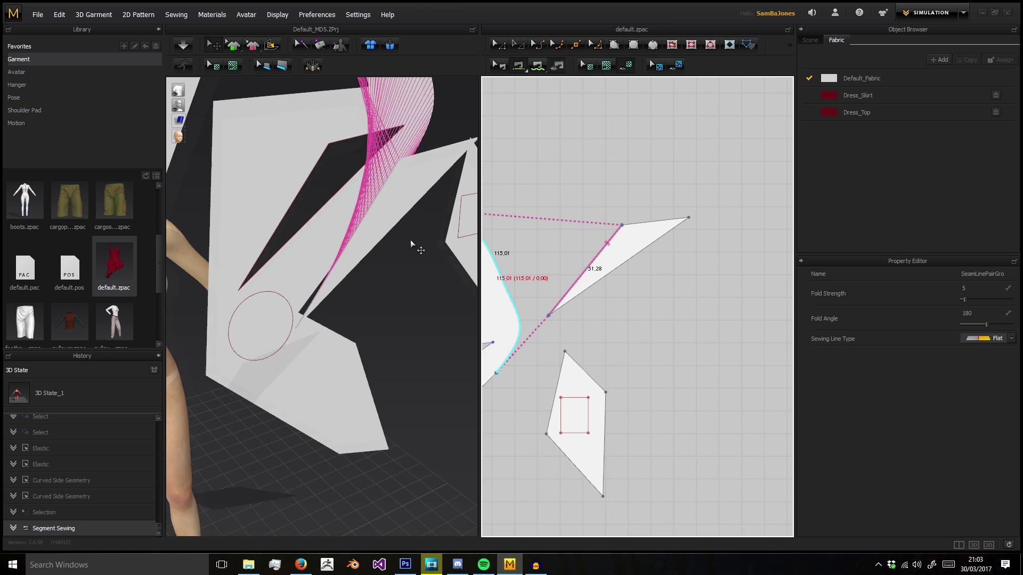
# - Move the triangular piece up and away from the R-shaped piece in 3D to spread out the seam lines
pyautogui.moveTo(410, 244); pyautogui.dragTo(319, 266, button='right')
pyautogui.moveTo(283, 320); pyautogui.dragTo(325, 304, button='right')
pyautogui.moveTo(408, 331); pyautogui.dragTo(440, 140)
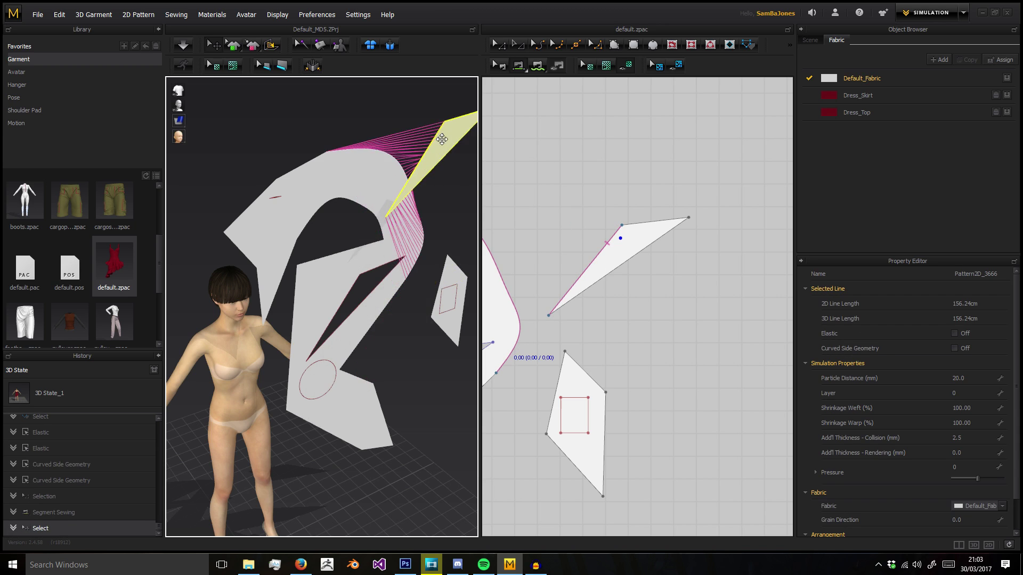
pyautogui.moveTo(403, 176); pyautogui.dragTo(275, 250, button='middle')
pyautogui.moveTo(305, 238); pyautogui.dragTo(459, 137)
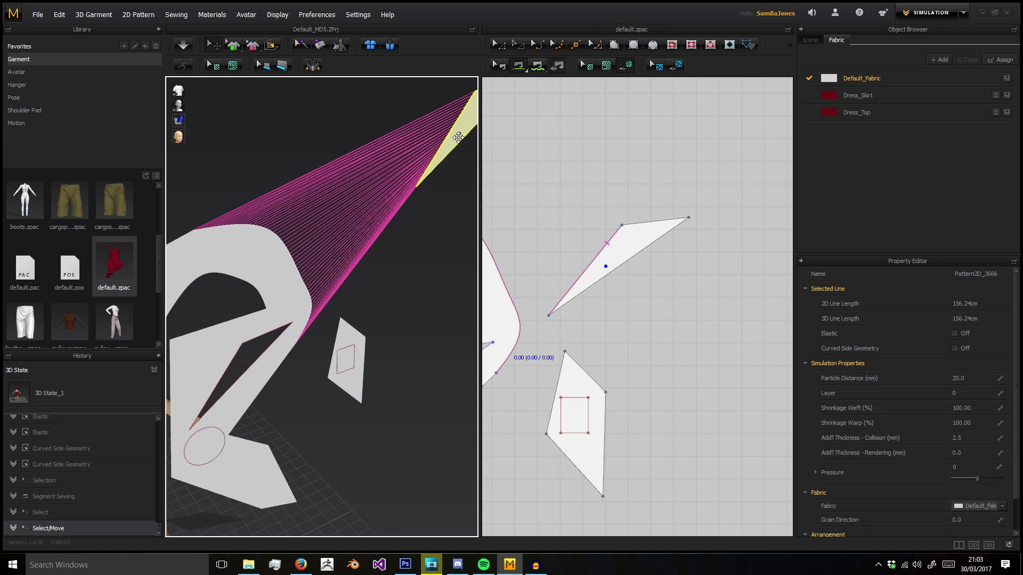
# - Free-sew the R-shaped piece's two edges around the inner corner between curve and leg to the four-sided piece's nearer short edge
pyautogui.moveTo(416, 216); pyautogui.dragTo(403, 250, button='right')
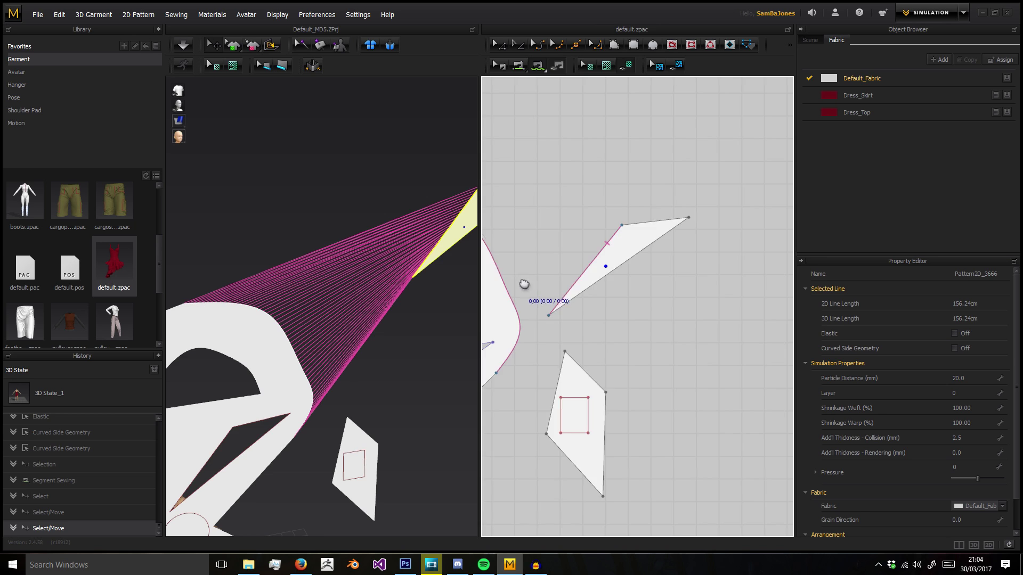
pyautogui.moveTo(523, 283); pyautogui.dragTo(688, 127, button='middle')
pyautogui.moveTo(670, 206); pyautogui.dragTo(633, 210, button='middle')
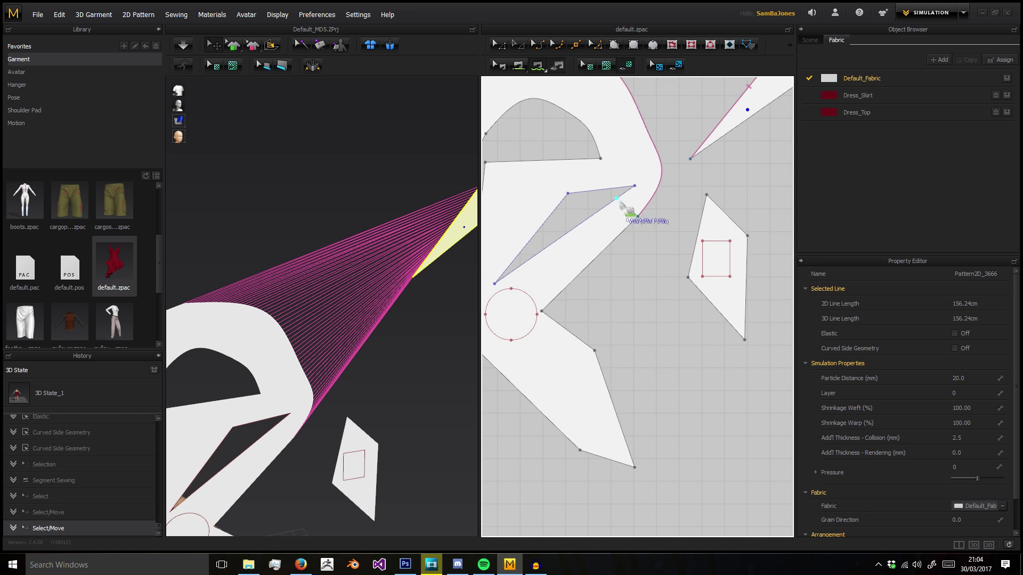
pyautogui.click(638, 217)
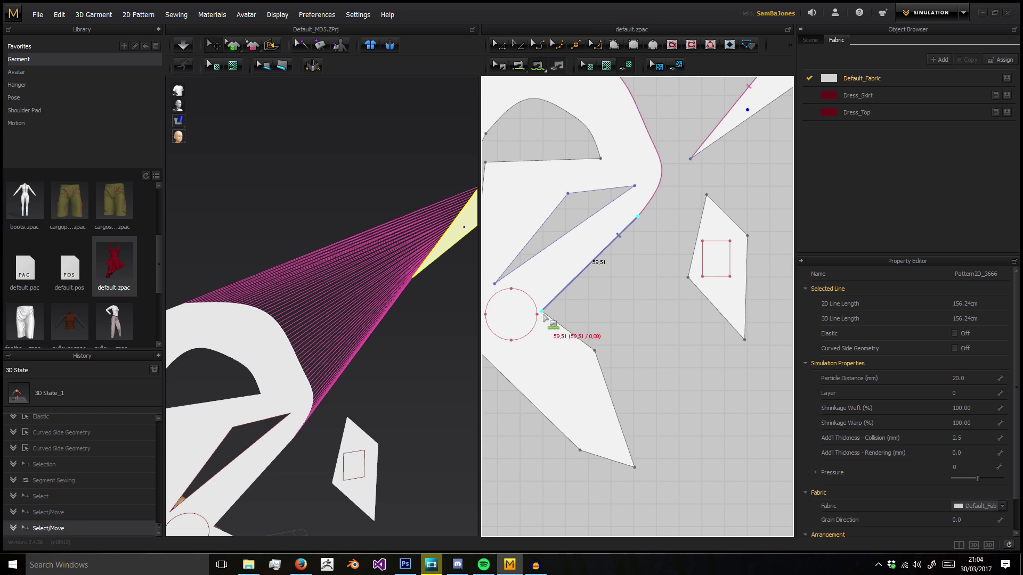
pyautogui.click(595, 351)
pyautogui.click(688, 277)
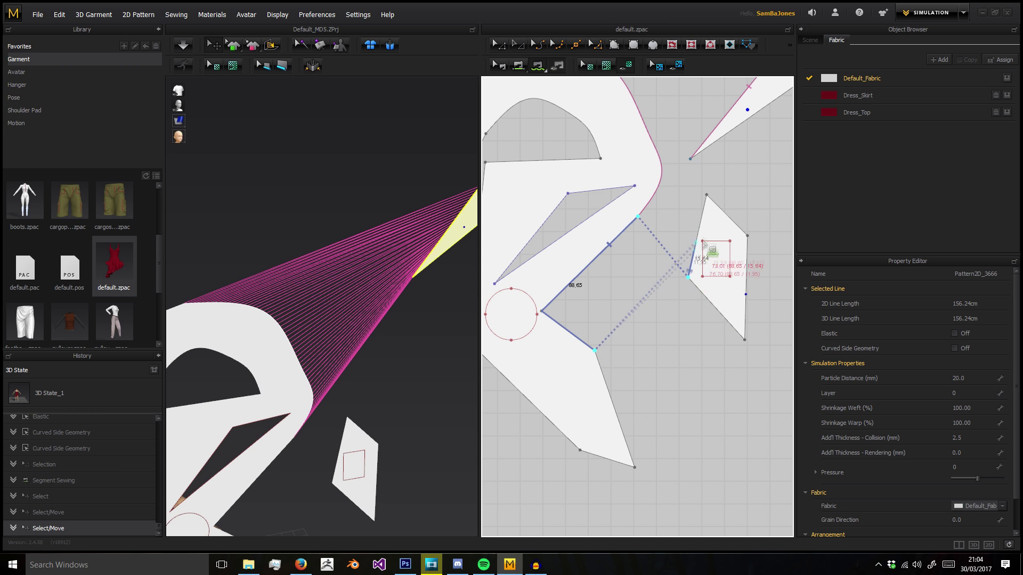
pyautogui.click(707, 195)
pyautogui.scroll(3, 356, 341)
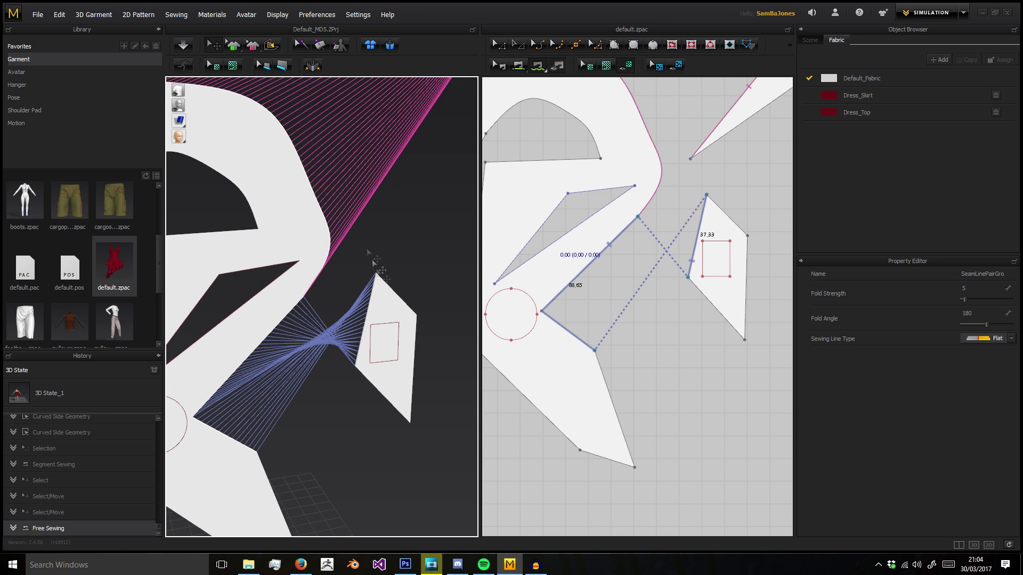
# - Free-sew about 15 cm of the R-shaped piece's leg edge to about 109 cm of outline spanning three edges of the four-sided piece
pyautogui.moveTo(629, 299); pyautogui.dragTo(626, 219, button='middle')
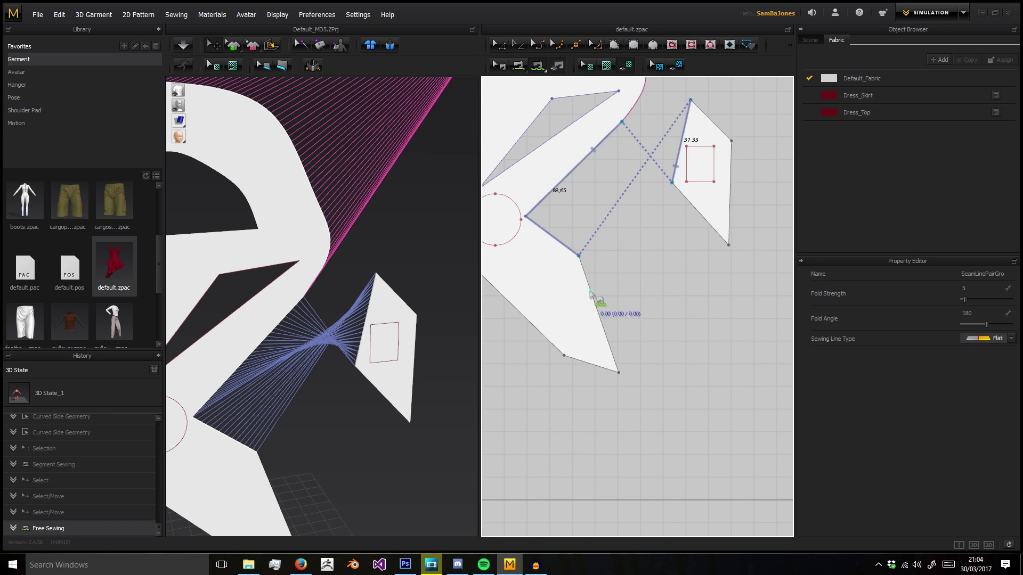
pyautogui.click(585, 274)
pyautogui.click(595, 306)
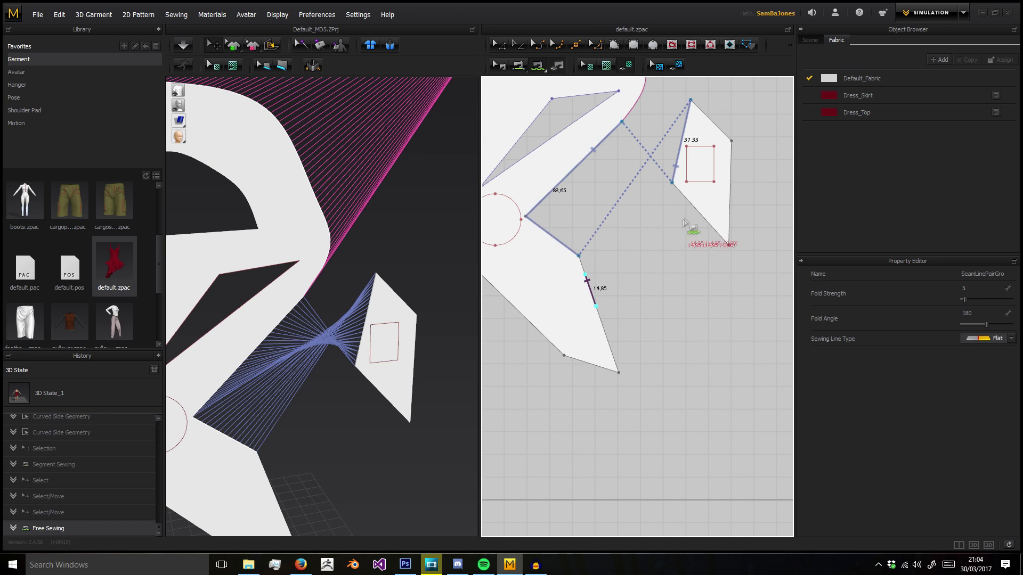
pyautogui.click(729, 244)
pyautogui.click(690, 101)
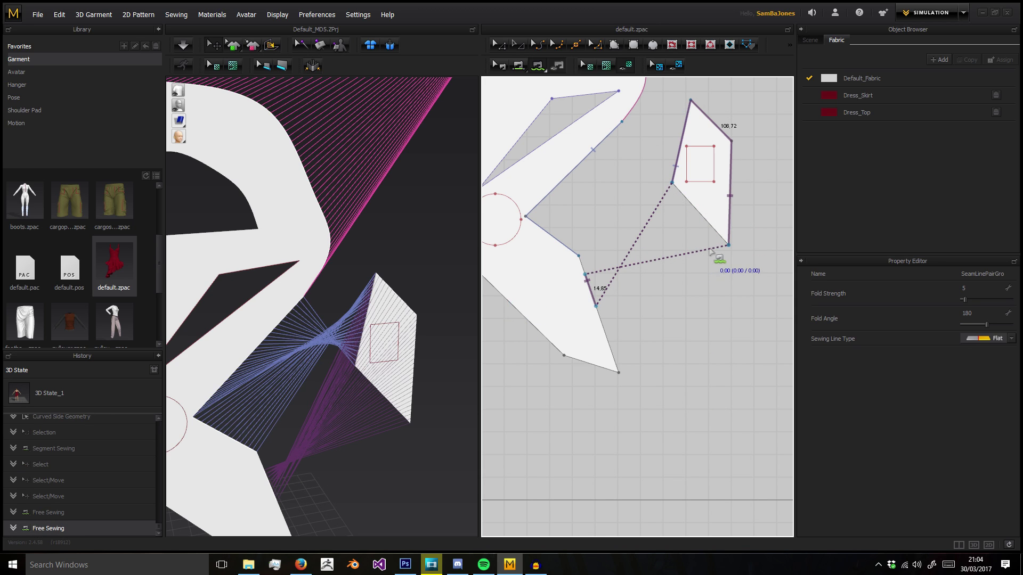
# - Free-sew a segment about 6.4 cm long on the four-sided piece's lower slanted edge to the R-shaped piece's short foot edge
pyautogui.click(686, 198)
pyautogui.click(695, 208)
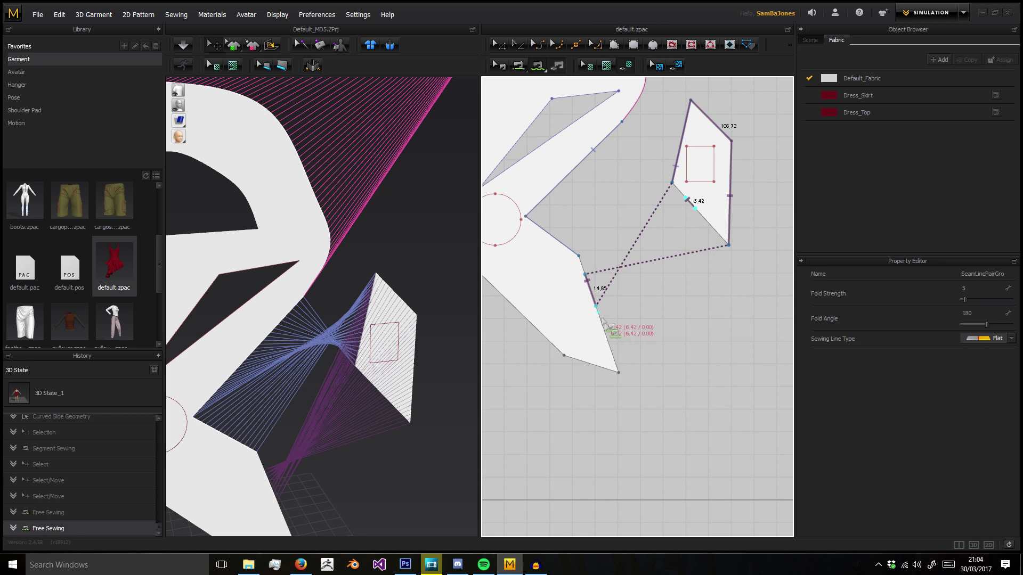
pyautogui.click(602, 368)
pyautogui.click(588, 363)
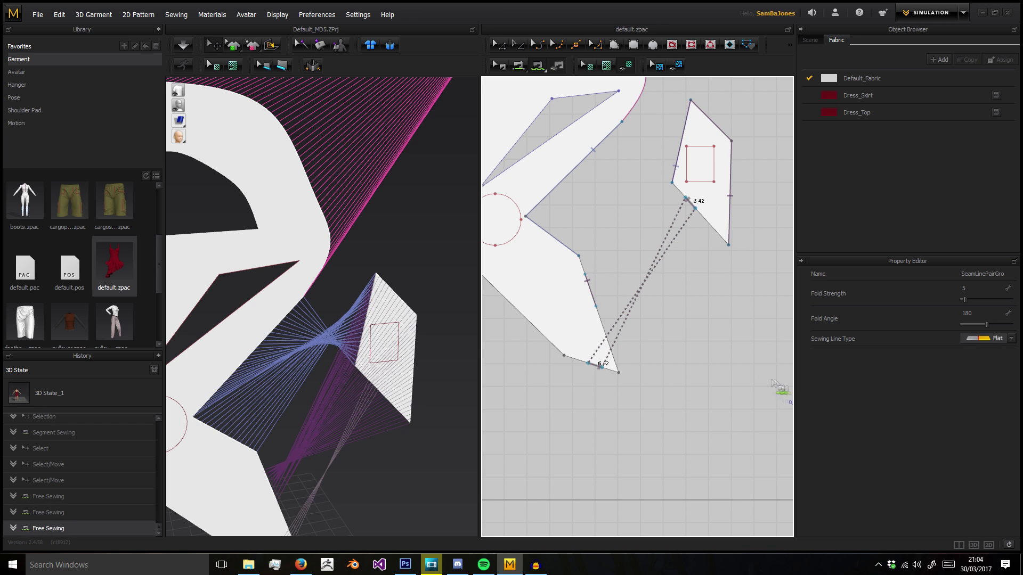
pyautogui.scroll(-5, 313, 320)
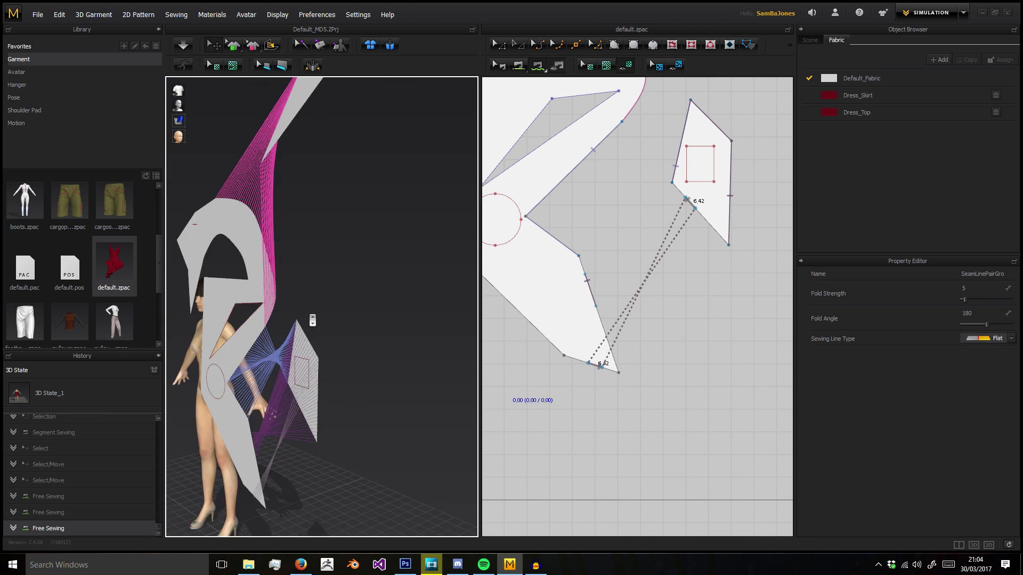
pyautogui.scroll(-2, 313, 320)
pyautogui.moveTo(313, 320); pyautogui.dragTo(361, 320, button='right')
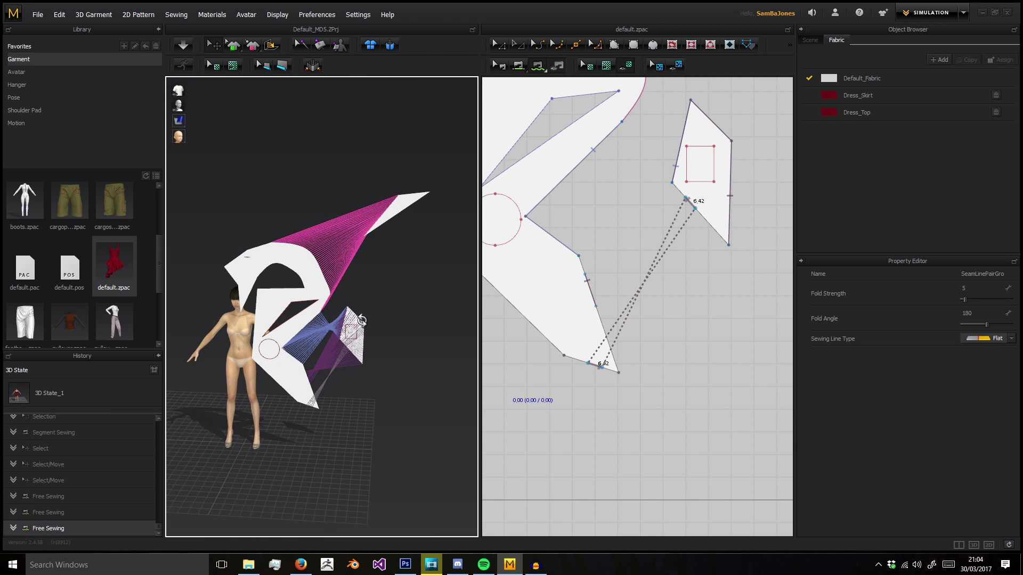
# - Using Edit Sewing, delete the triangular piece's seam and the seam from the R-shaped piece's inner corner to the four-sided piece
pyautogui.click(508, 70)
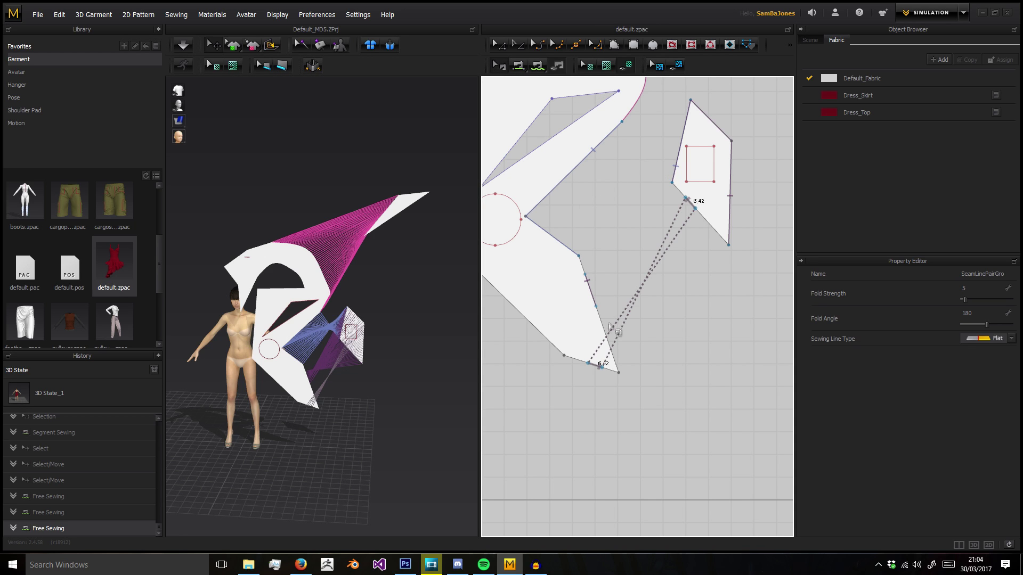
pyautogui.scroll(-5, 613, 347)
pyautogui.scroll(4, 599, 273)
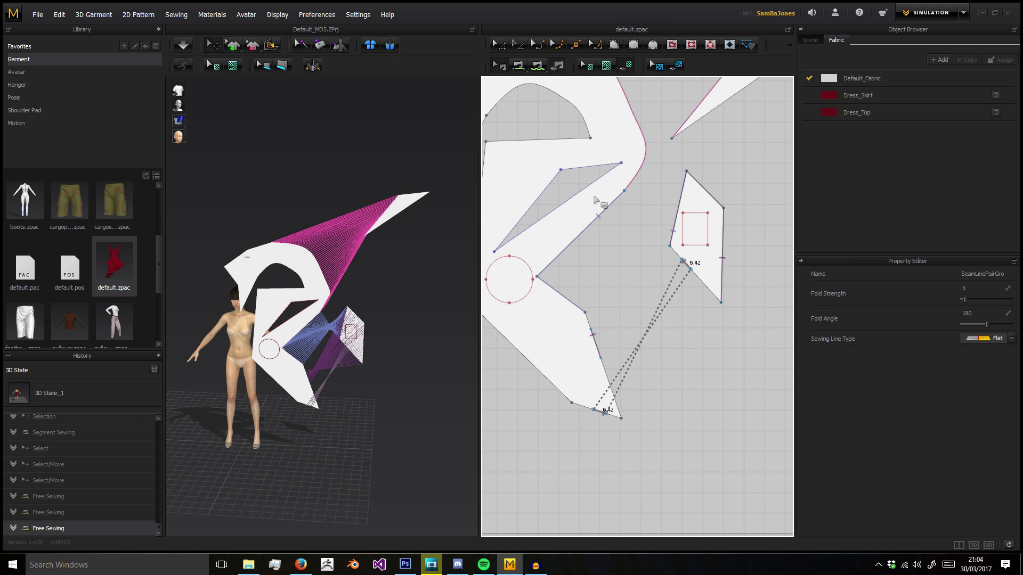
pyautogui.click(602, 216)
pyautogui.moveTo(703, 127); pyautogui.dragTo(594, 221, button='middle')
pyautogui.click(646, 197)
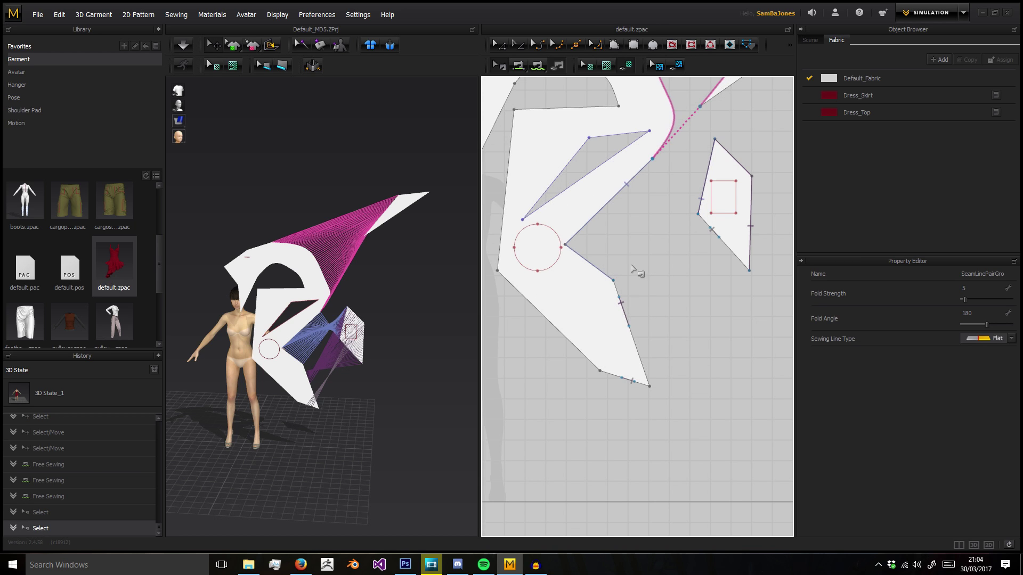
pyautogui.moveTo(646, 217); pyautogui.dragTo(633, 257, button='right')
pyautogui.press('Delete')
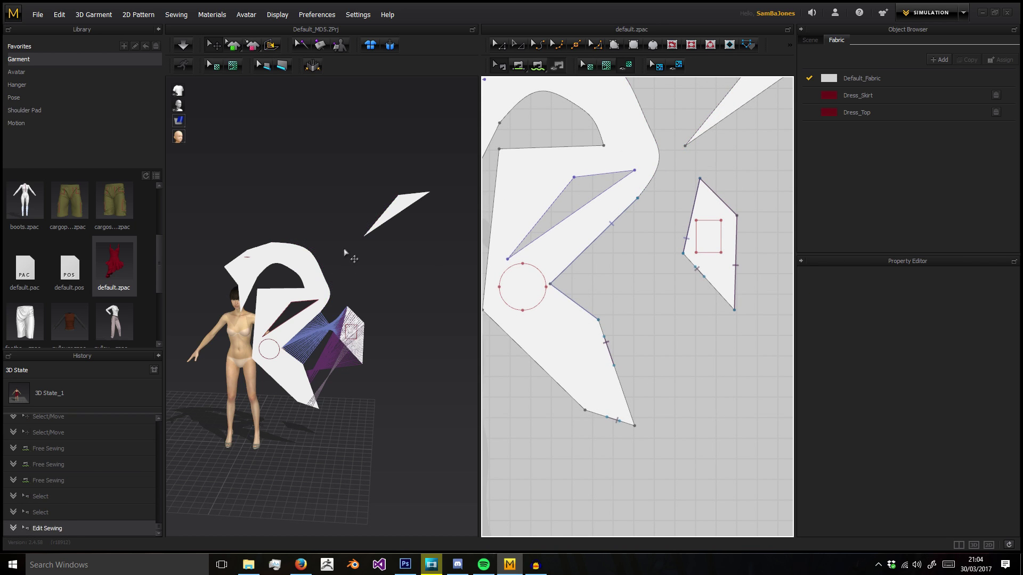
pyautogui.click(608, 237)
pyautogui.press('Delete')
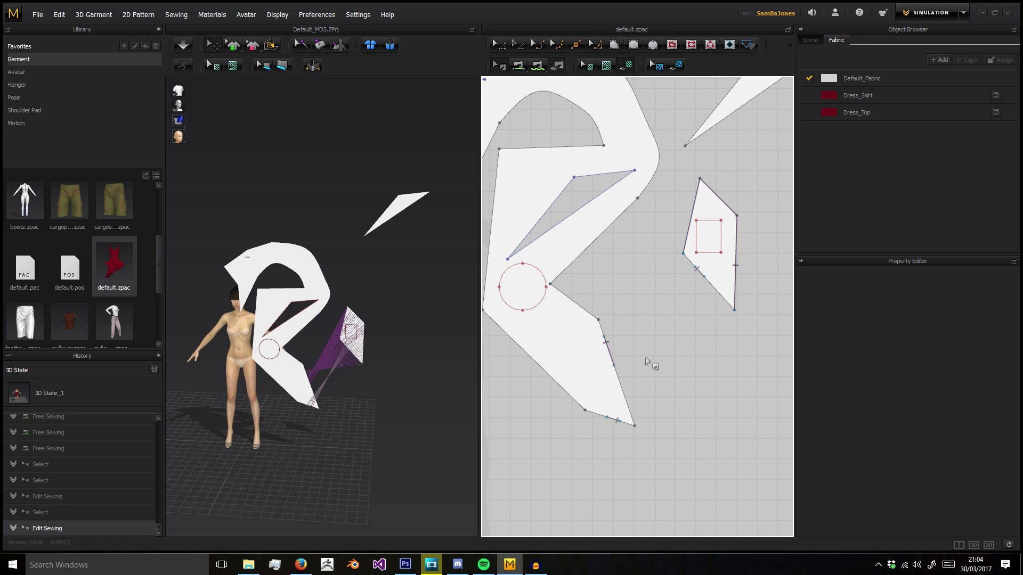
# - Set the seam between the R-shaped piece's leg edge and the four-sided piece to fold strength 45 and fold angle 154
pyautogui.click(618, 364)
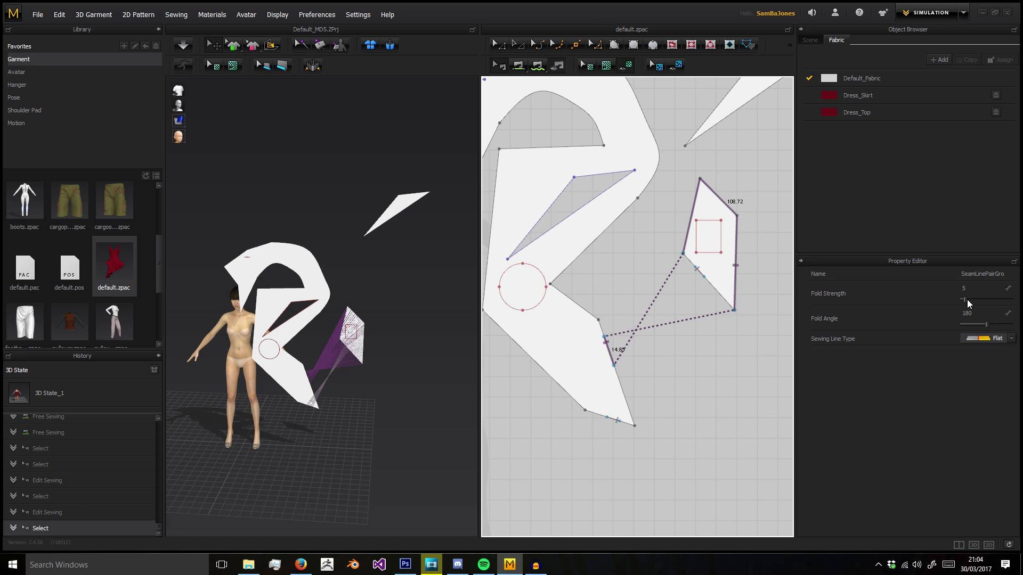
pyautogui.moveTo(967, 300); pyautogui.dragTo(984, 300)
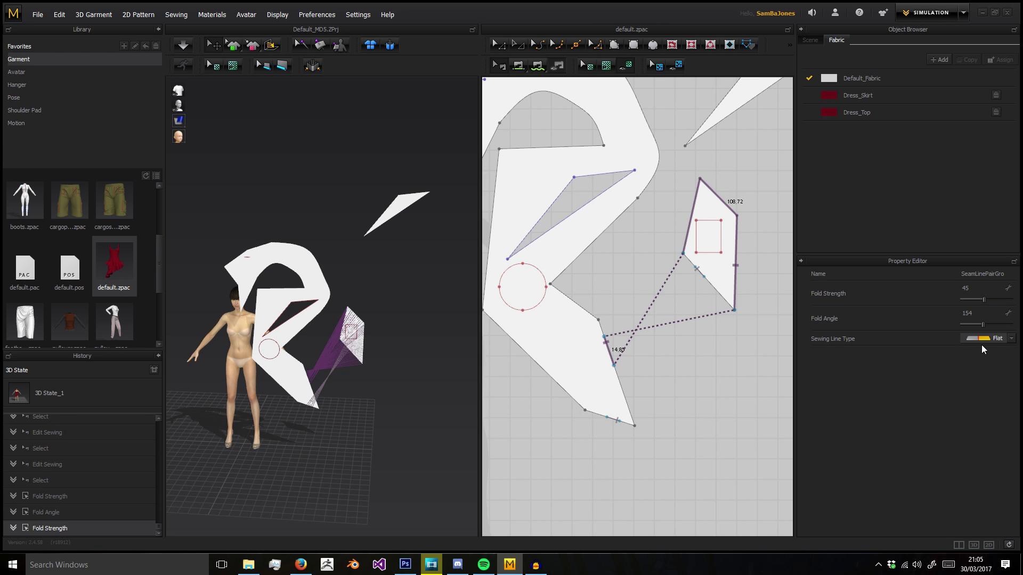